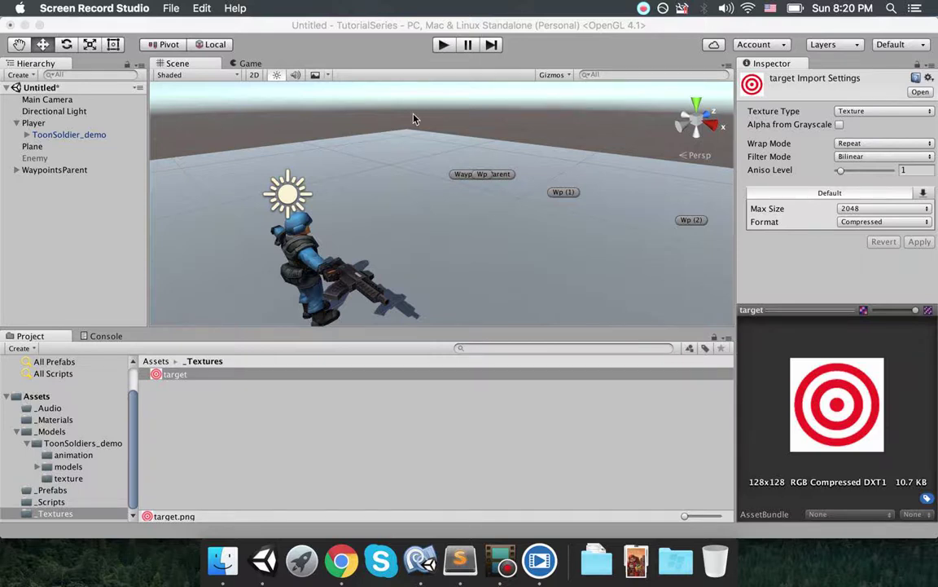
scroll(407, 161, "down", 5)
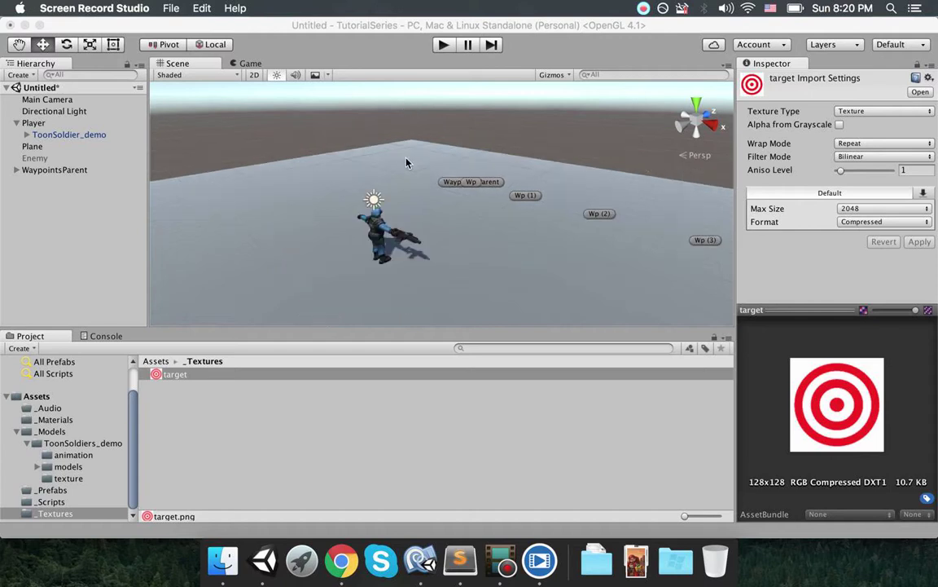
scroll(409, 161, "up", 3)
right_click(515, 140)
left_click_drag(514, 140, 566, 143, "alt")
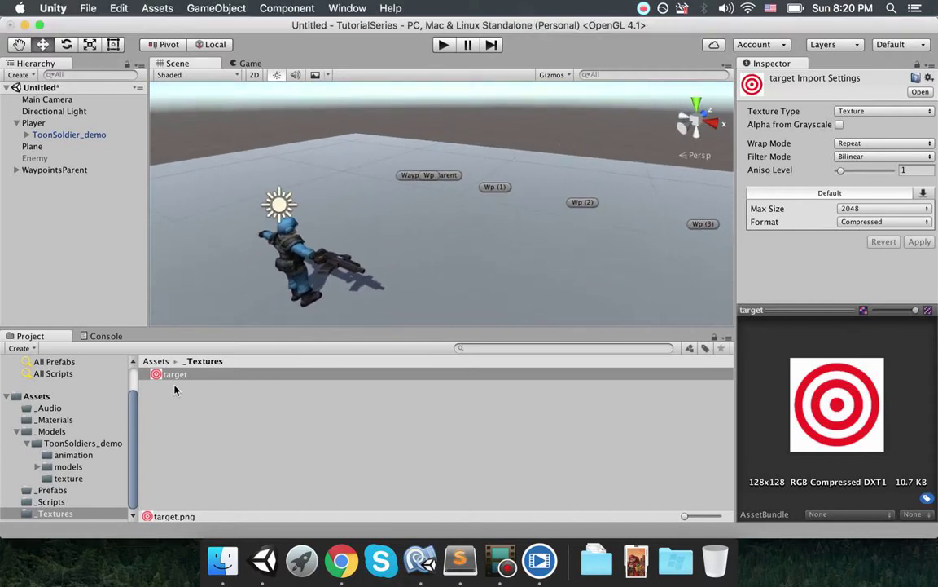
left_click(202, 373)
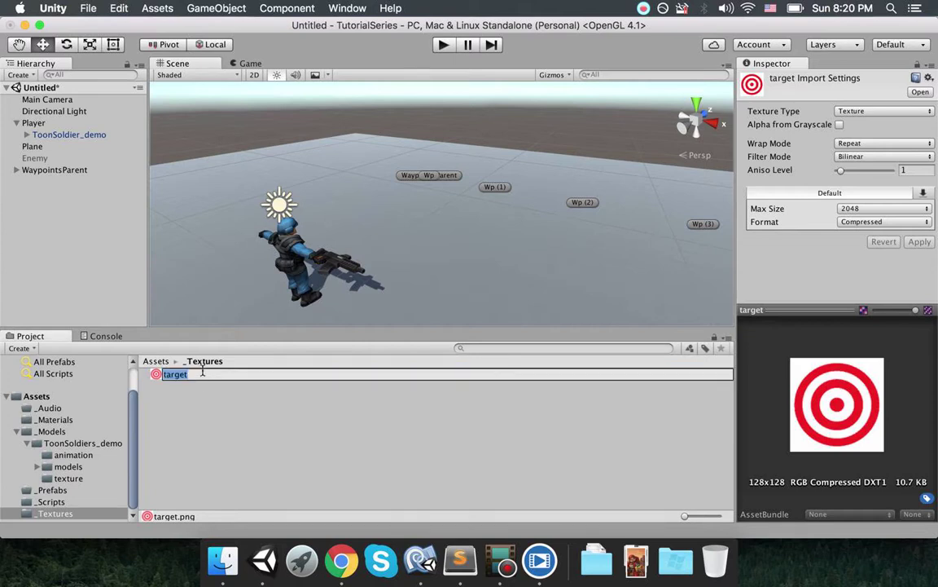
left_click(150, 444)
left_click(174, 375)
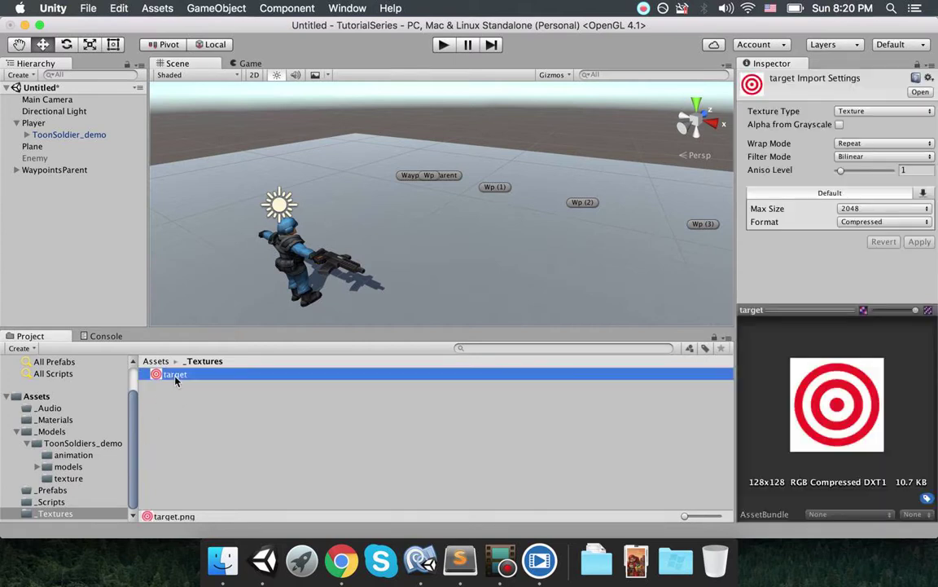
left_click(211, 417)
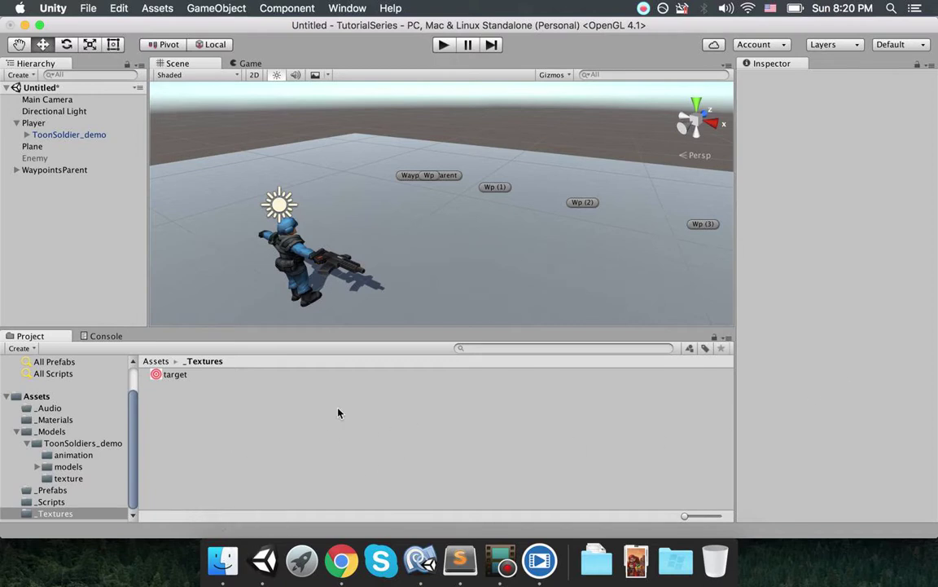
left_click(54, 514)
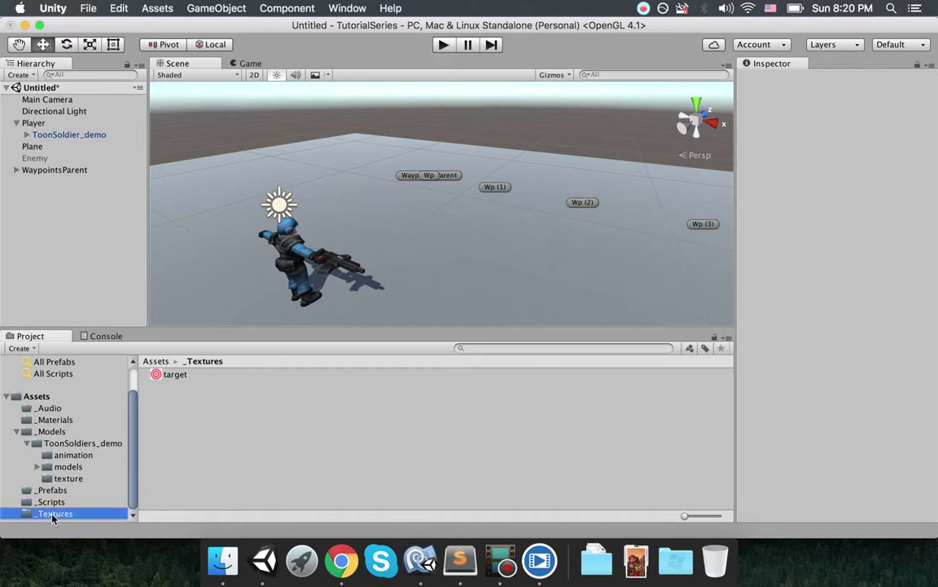
Add a cube to the scene and place it in front of the soldier at about X 4.58, Y 2.74, Z 7.83.
right_click_drag(455, 277, 400, 329)
middle_click_drag(521, 224, 485, 236)
right_click_drag(485, 236, 425, 186)
middle_click_drag(425, 186, 503, 140)
left_click(203, 9)
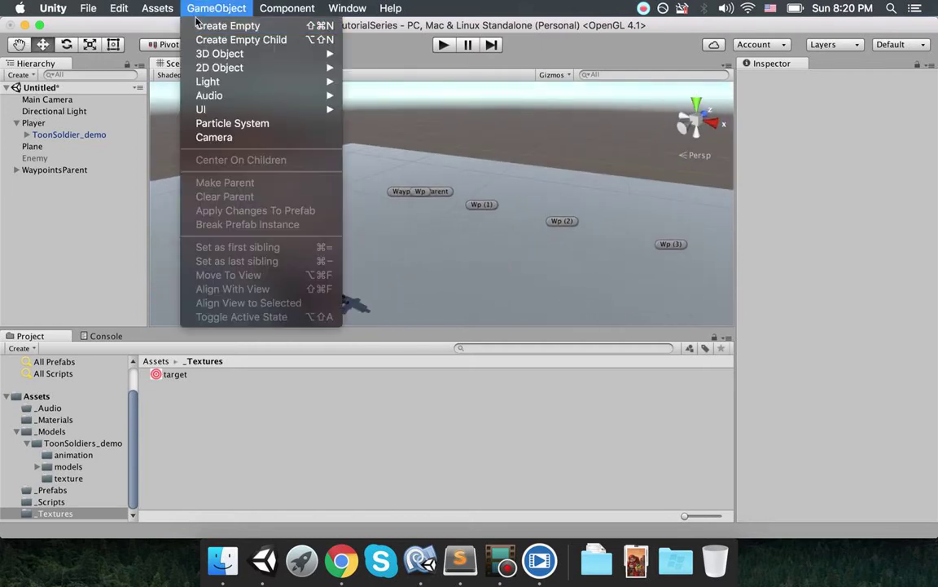
mouse_move(254, 53)
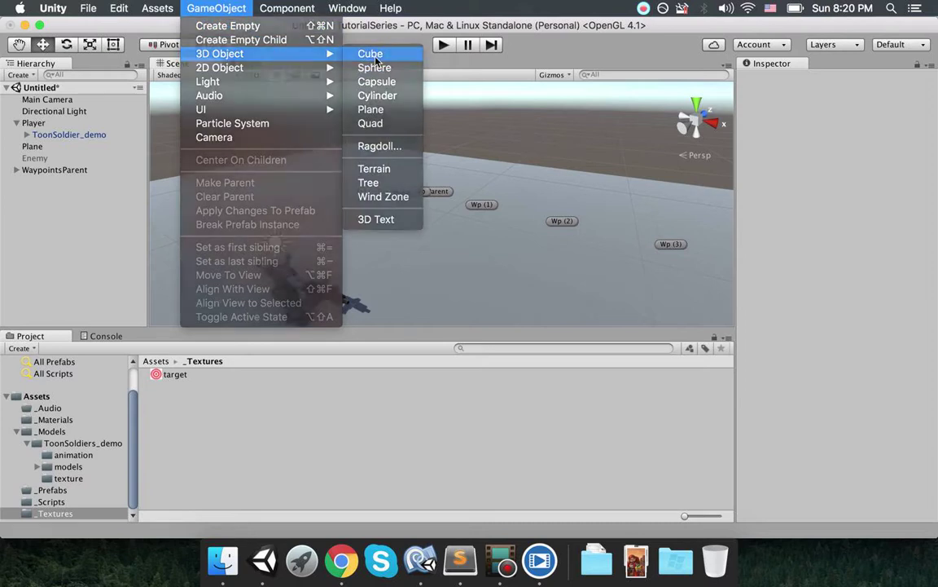
left_click(370, 53)
left_click_drag(466, 198, 567, 216)
Set the cube's X and Y scale to 3.
left_click(852, 146)
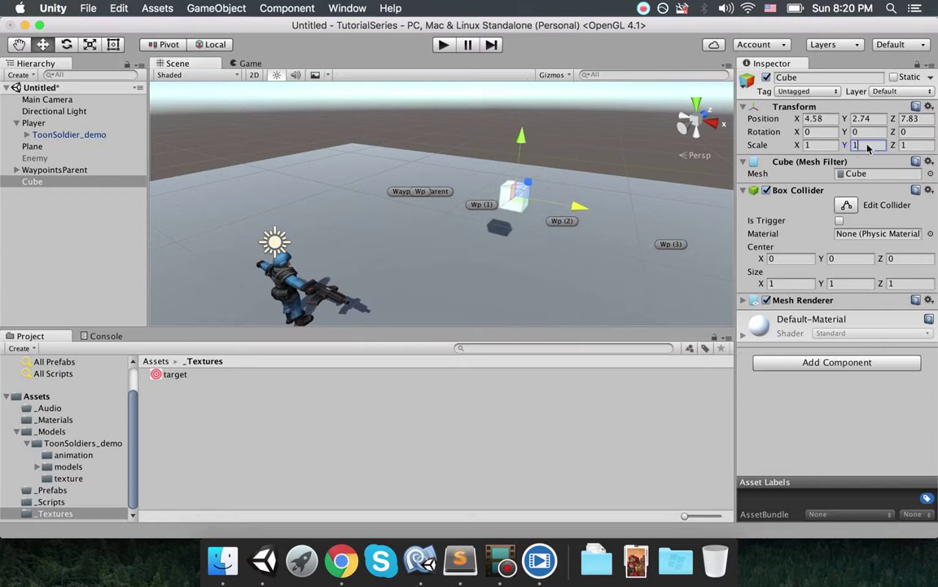
type("2")
left_click(832, 145)
type("2")
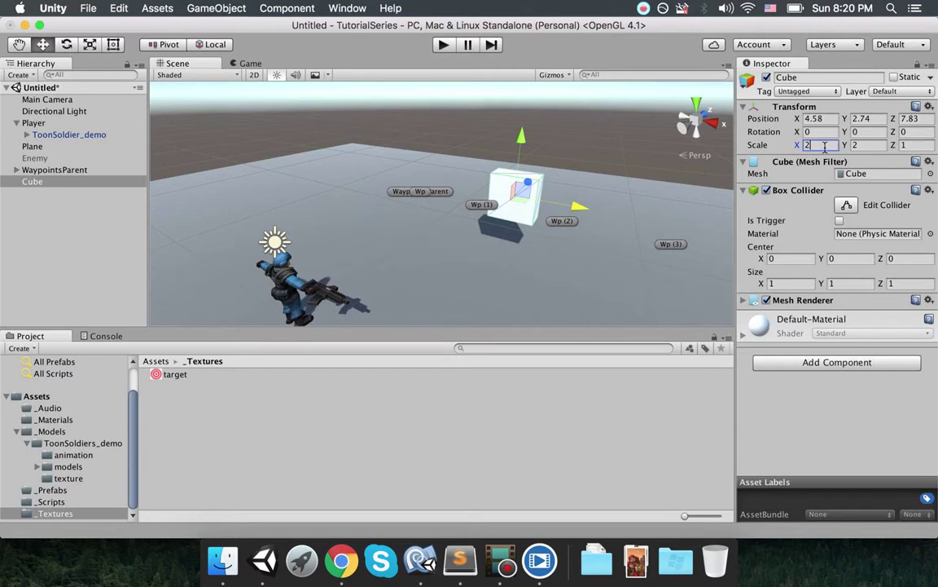
key("BackSpace")
type("3")
left_click(913, 146)
left_click(882, 147)
type("3")
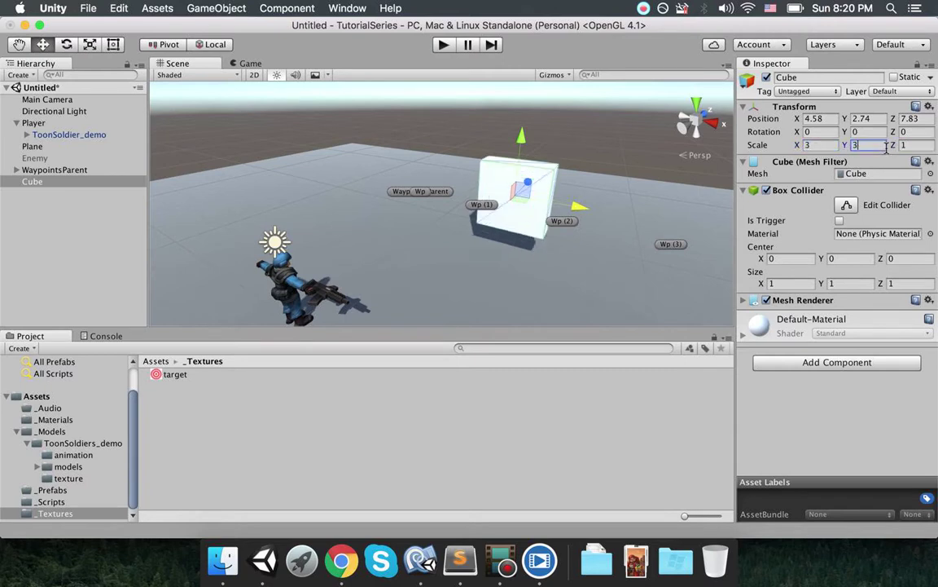
Set the cube's Z scale to 0.5 and move it along the X axis to about 3.51.
right_click_drag(609, 197, 477, 197)
middle_click_drag(476, 198, 391, 198)
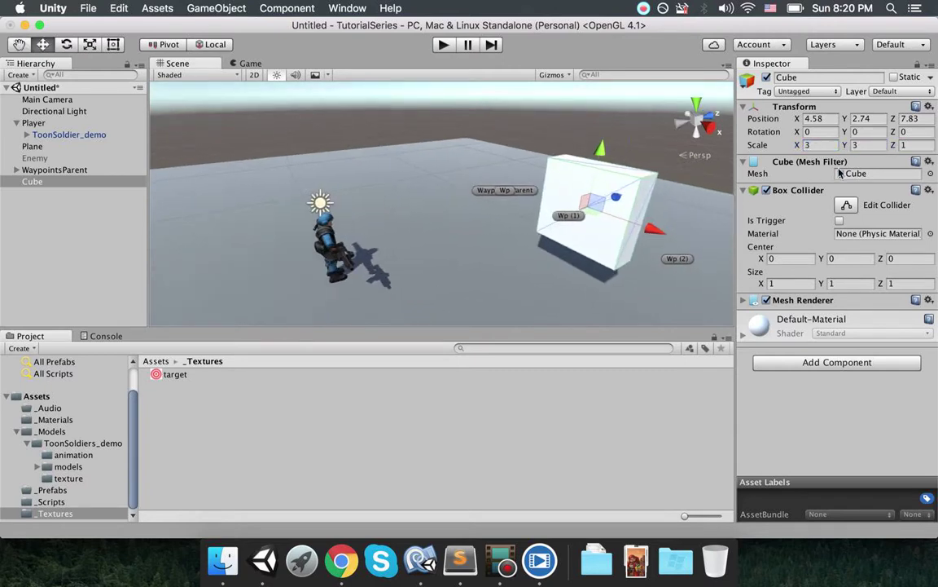
left_click(915, 146)
type("0.5")
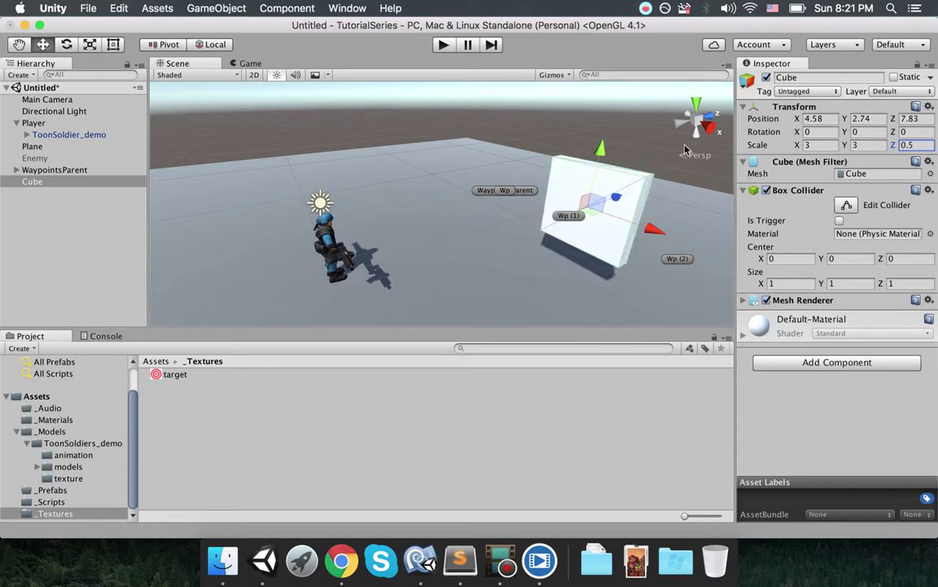
left_click_drag(648, 228, 614, 228)
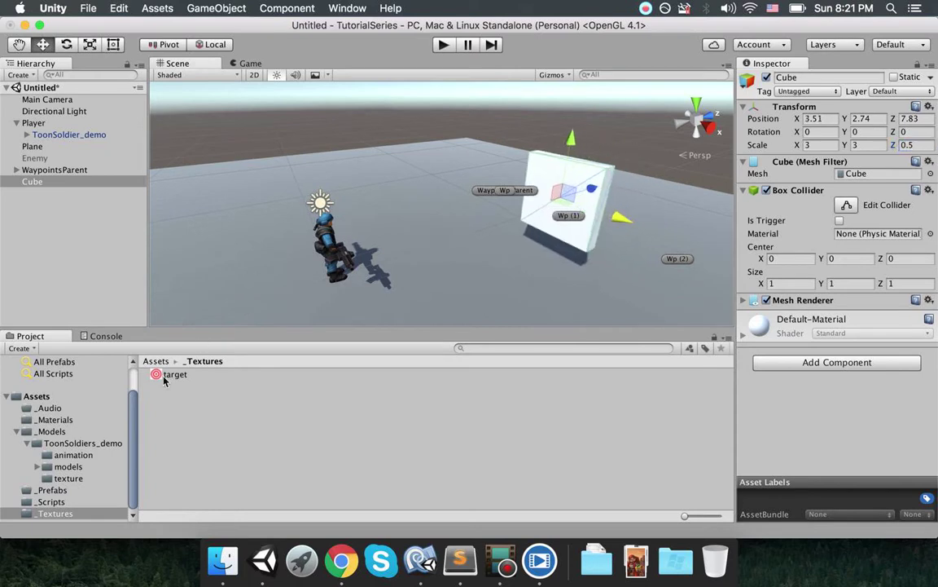
Apply the target texture to the cube.
left_click_drag(163, 376, 806, 430)
scroll(578, 274, "up", 5)
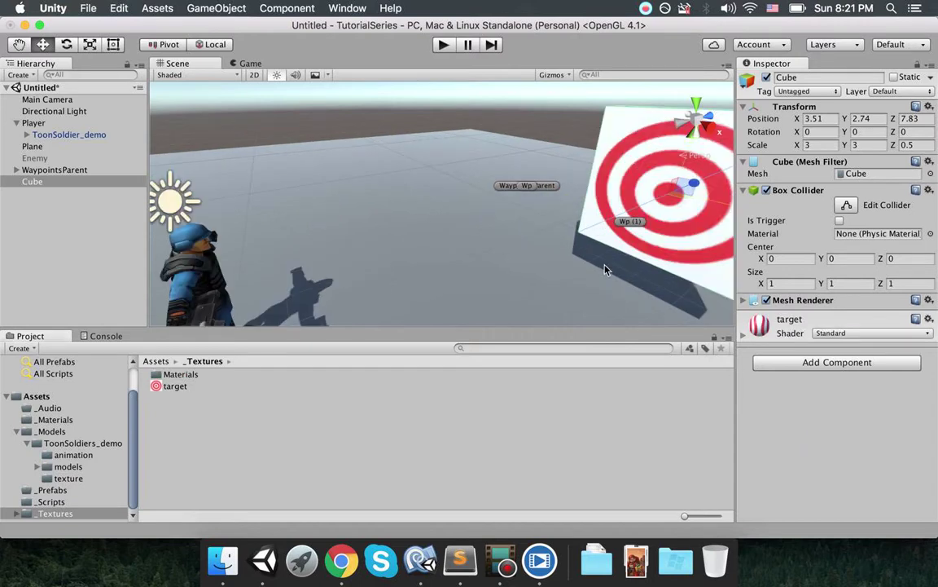
middle_click_drag(605, 268, 475, 276)
right_click_drag(403, 231, 511, 231)
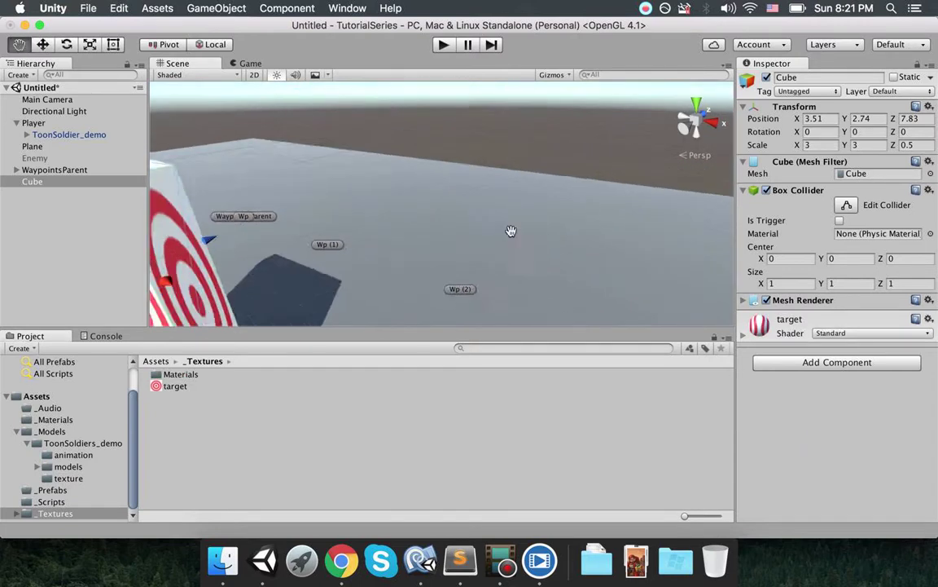
middle_click_drag(511, 231, 597, 216)
scroll(597, 216, "down", 5)
scroll(452, 221, "up", 2)
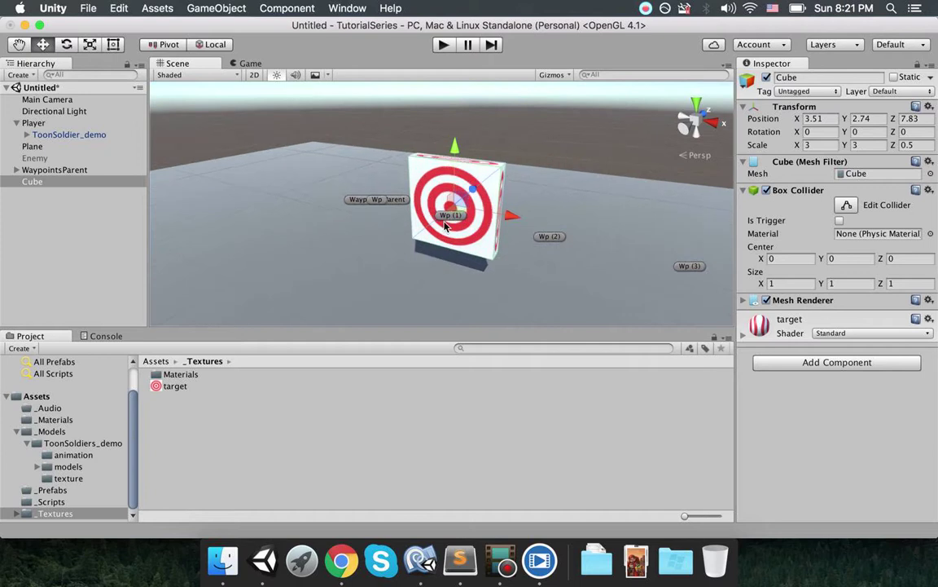
Lower the target cube to a Y position of about 2.06 and check its placement through the game camera.
left_click_drag(444, 223, 498, 185, "alt")
left_click_drag(480, 135, 474, 159)
scroll(432, 205, "down", 5)
middle_click_drag(431, 206, 411, 218)
scroll(411, 219, "up", 3)
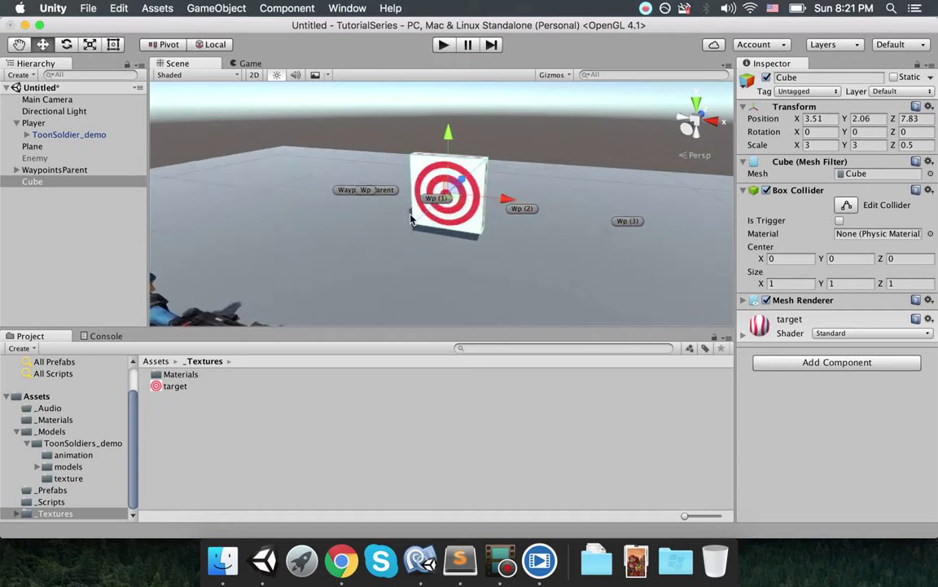
scroll(399, 216, "up", 3)
scroll(350, 191, "down", 5)
left_click(248, 64)
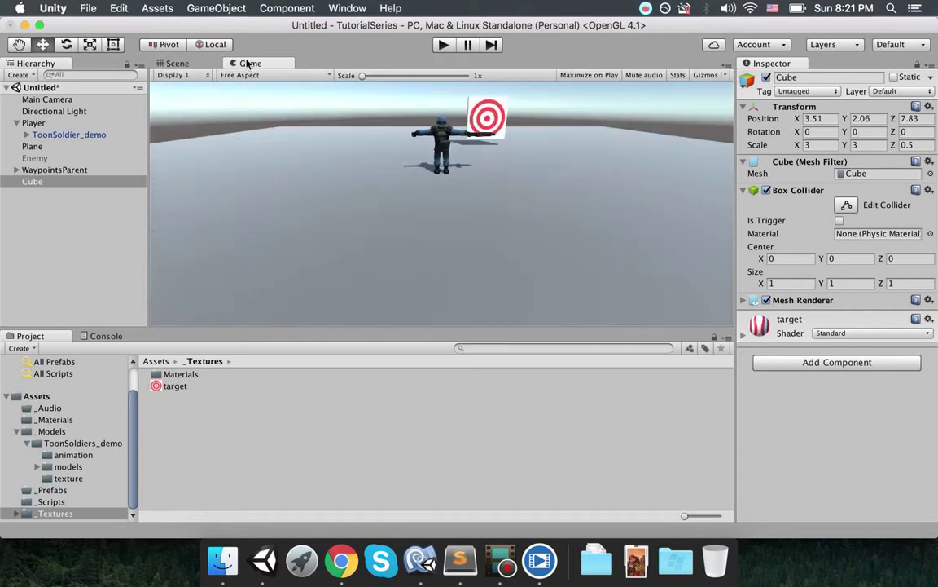
left_click(176, 64)
Add a sphere and position it between the soldier and the target at about X 0.57, Y 1.35, Z 3.39.
scroll(378, 168, "down", 3)
left_click_drag(378, 168, 525, 212, "alt")
scroll(484, 222, "up", 4)
scroll(395, 194, "down", 5)
scroll(406, 198, "up", 2)
left_click(528, 139)
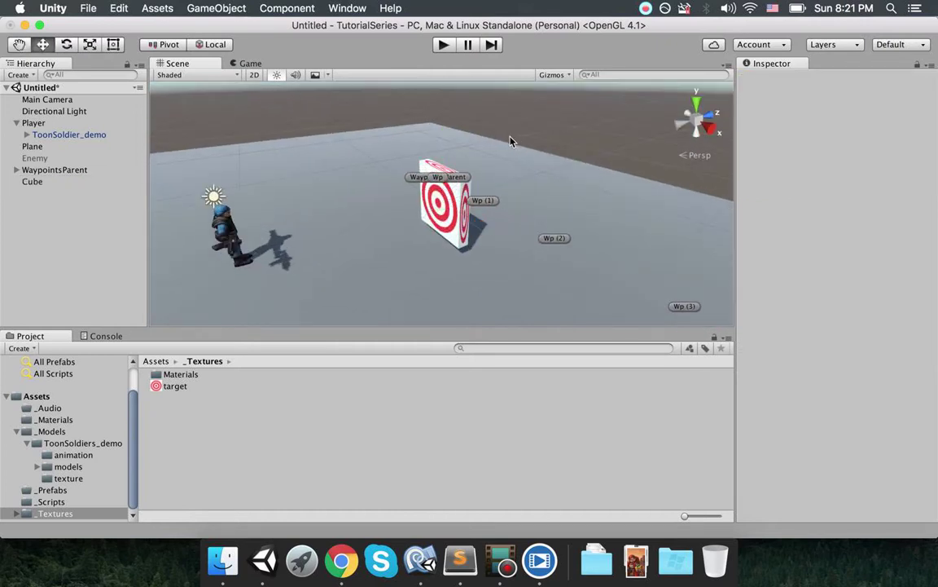
left_click_drag(510, 141, 423, 148, "alt")
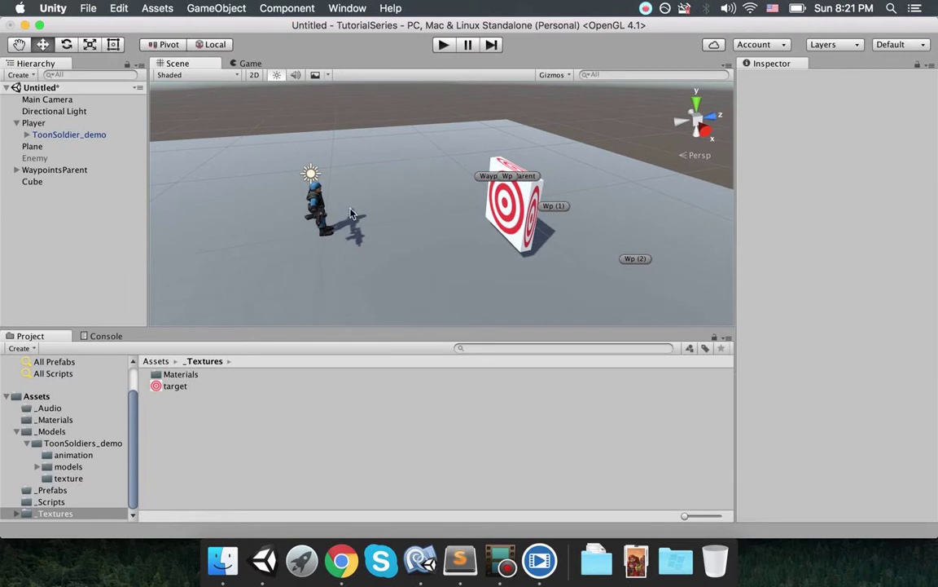
left_click(214, 8)
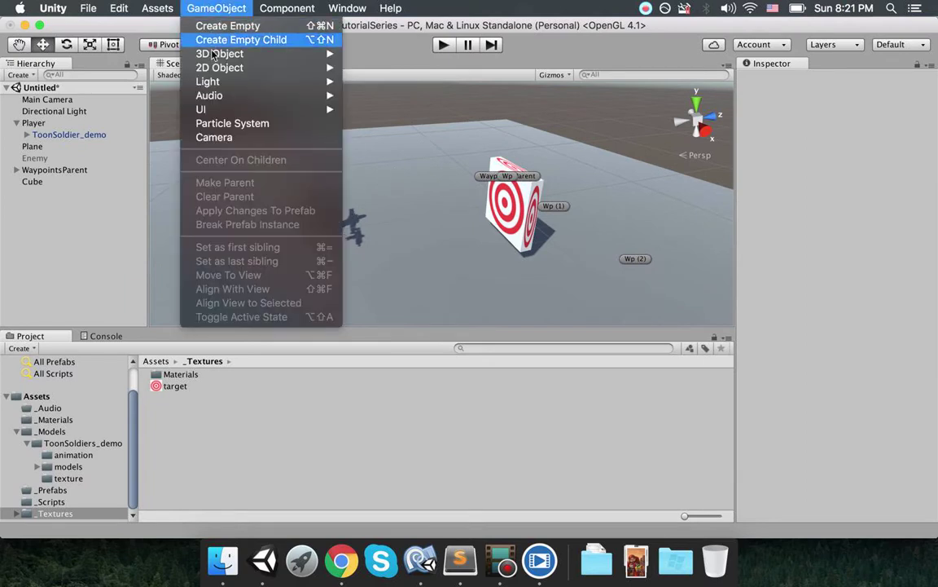
mouse_move(205, 54)
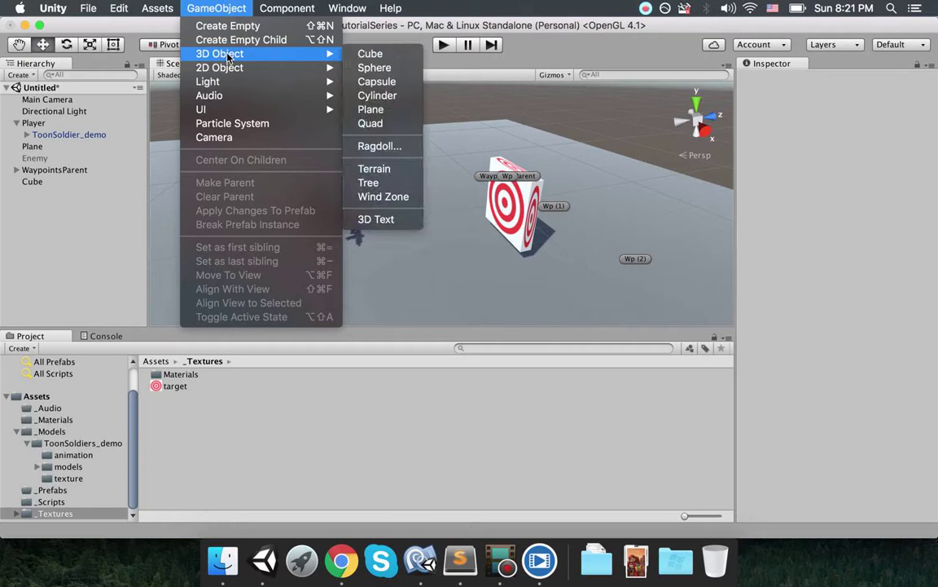
left_click(375, 68)
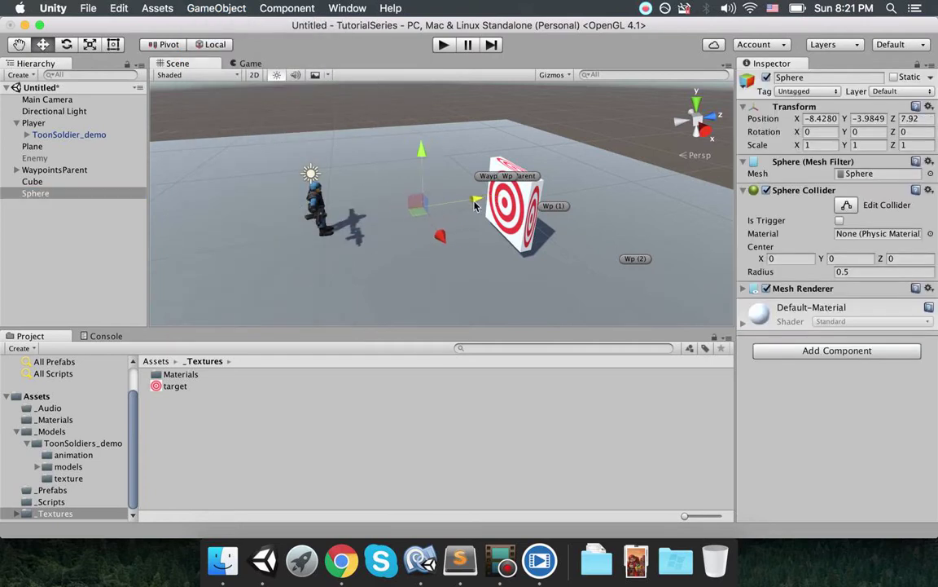
left_click_drag(475, 204, 382, 137)
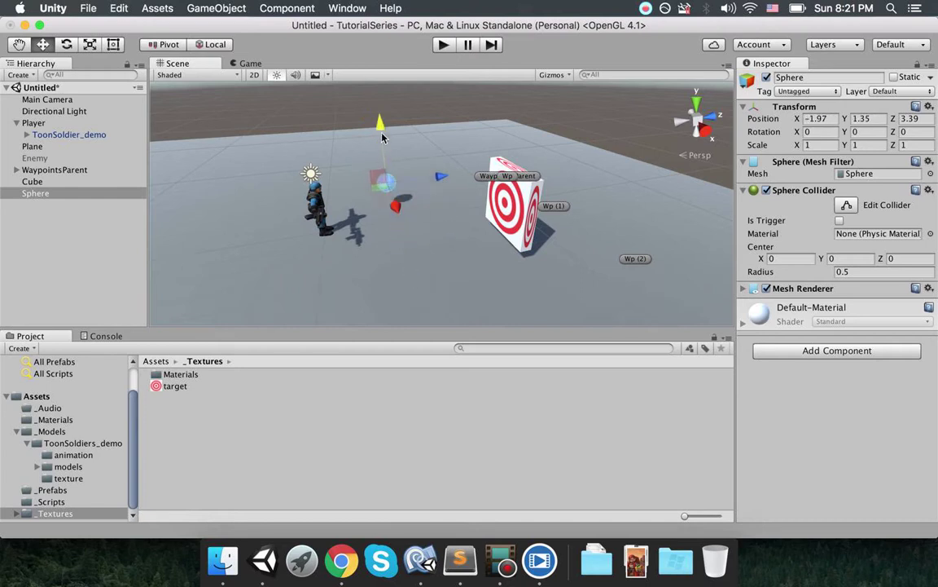
left_click_drag(397, 210, 404, 231)
Scale the sphere down to 0.25 on the X, Y and Z axes.
key("f")
right_click_drag(460, 212, 295, 161)
left_click_drag(364, 221, 505, 253, "alt")
scroll(505, 254, "down", 3)
middle_click_drag(503, 250, 545, 227)
left_click_drag(444, 239, 511, 228, "alt")
middle_click_drag(511, 229, 530, 221)
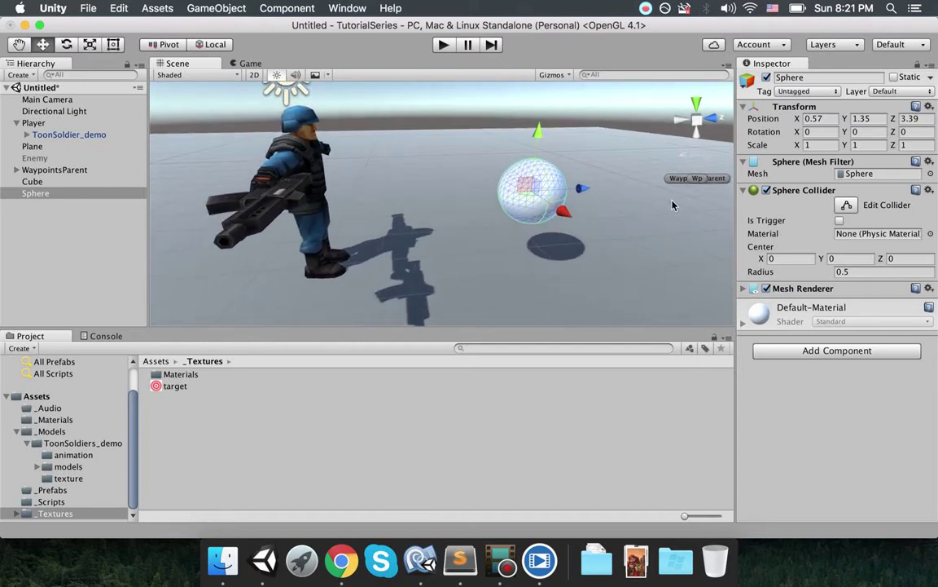
left_click(824, 141)
type("0.25")
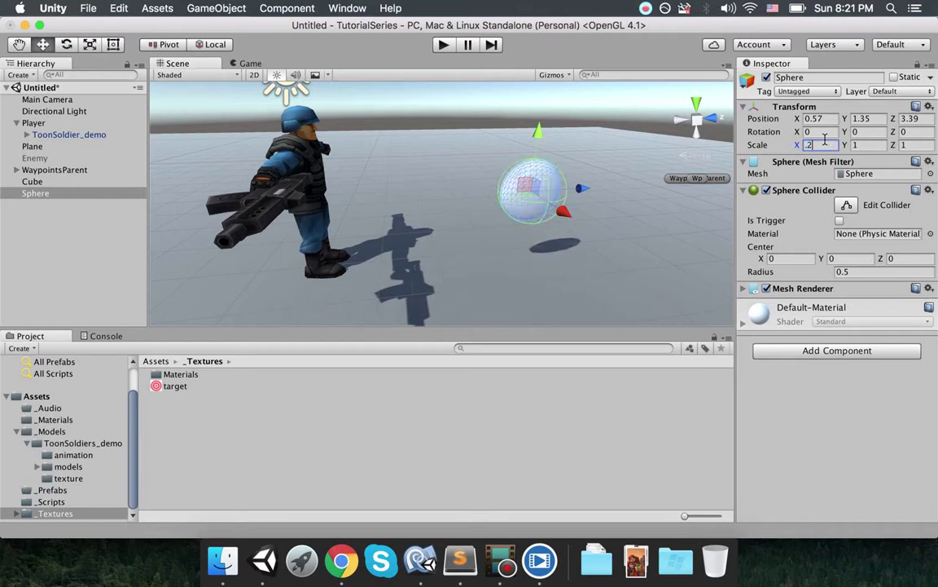
key("Tab")
type("0.25")
key("Tab")
type("0.25")
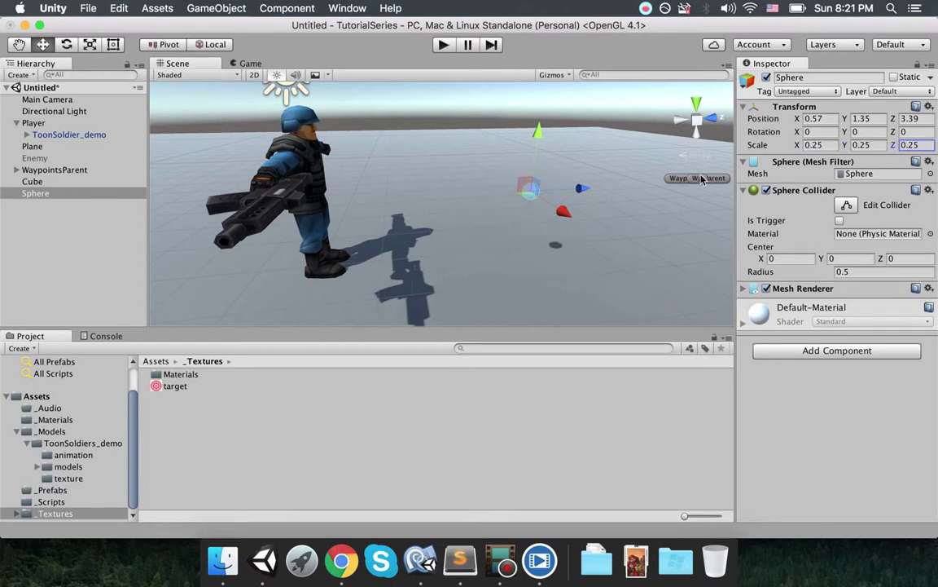
Move the sphere along the Z axis toward the soldier, to a Z position of about 2.36.
left_click_drag(579, 188, 458, 203)
scroll(494, 203, "up", 5)
middle_click_drag(458, 203, 406, 220)
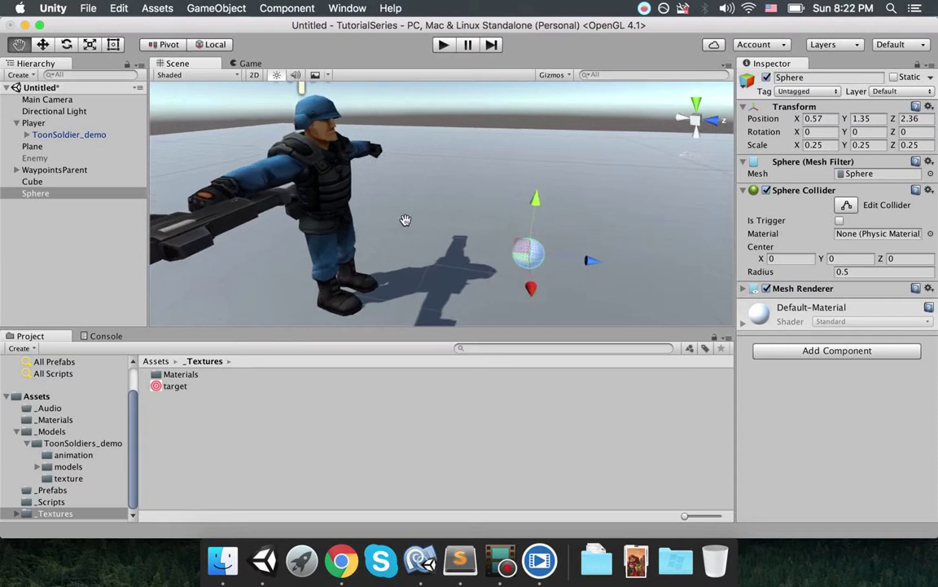
left_click_drag(406, 220, 525, 235, "alt")
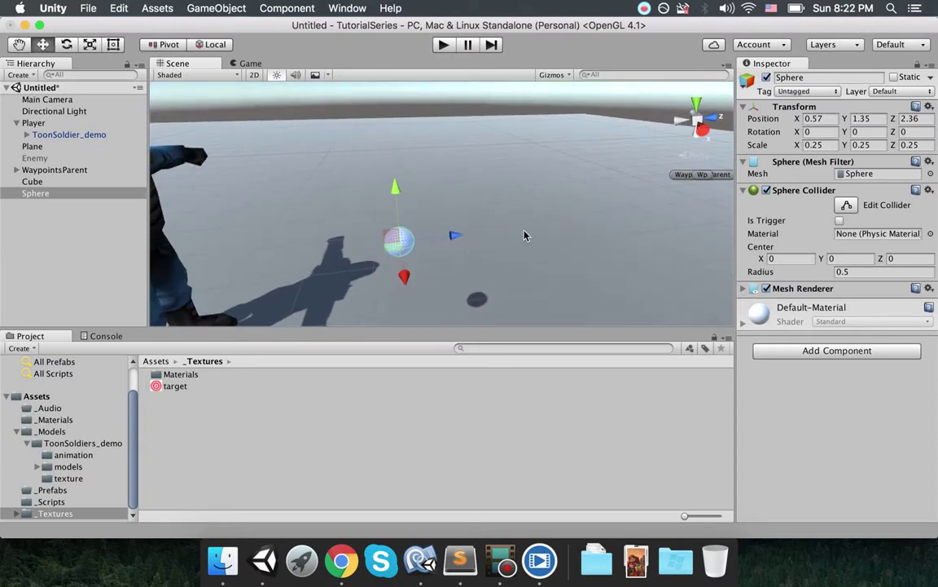
Add a Rigidbody component to the sphere.
left_click(823, 353)
left_click(820, 378)
left_click(254, 10)
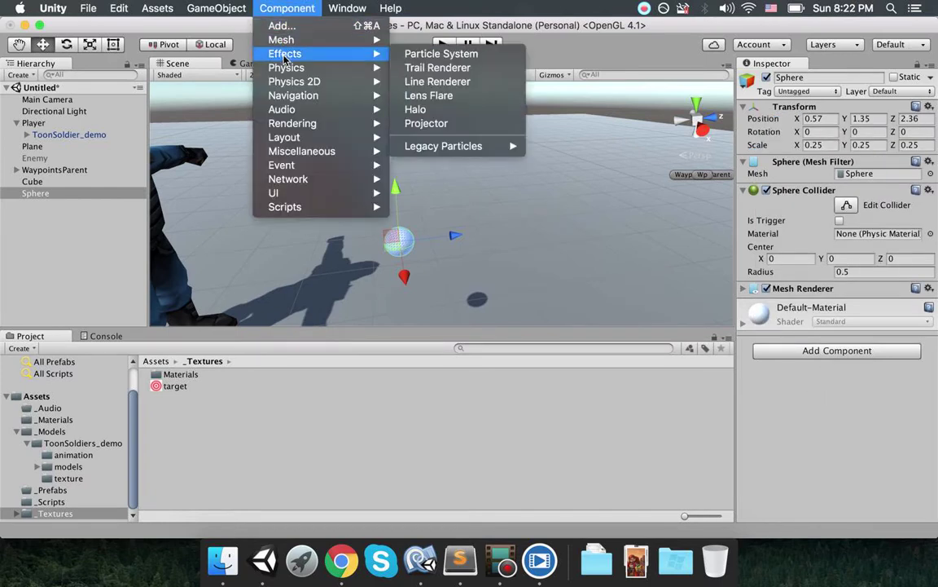
mouse_move(290, 68)
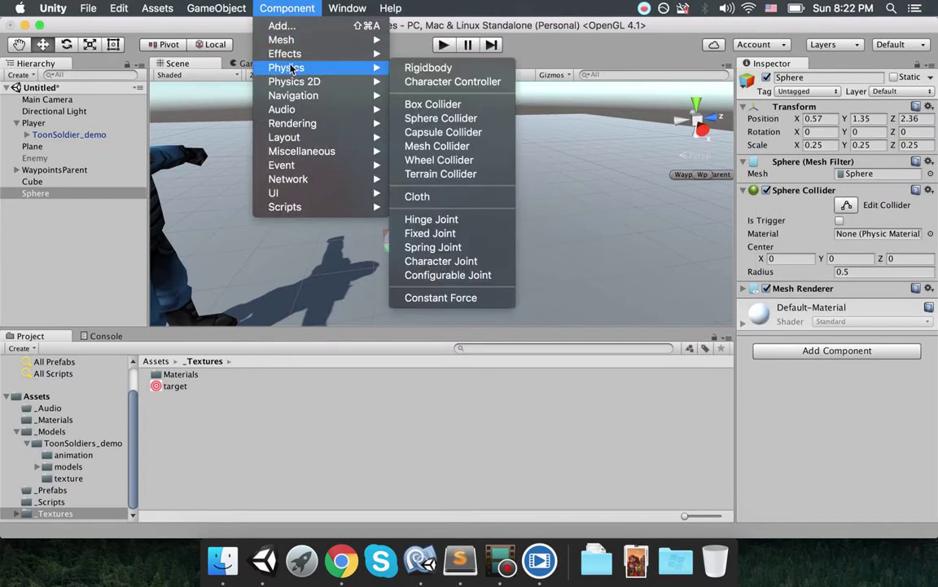
left_click(429, 69)
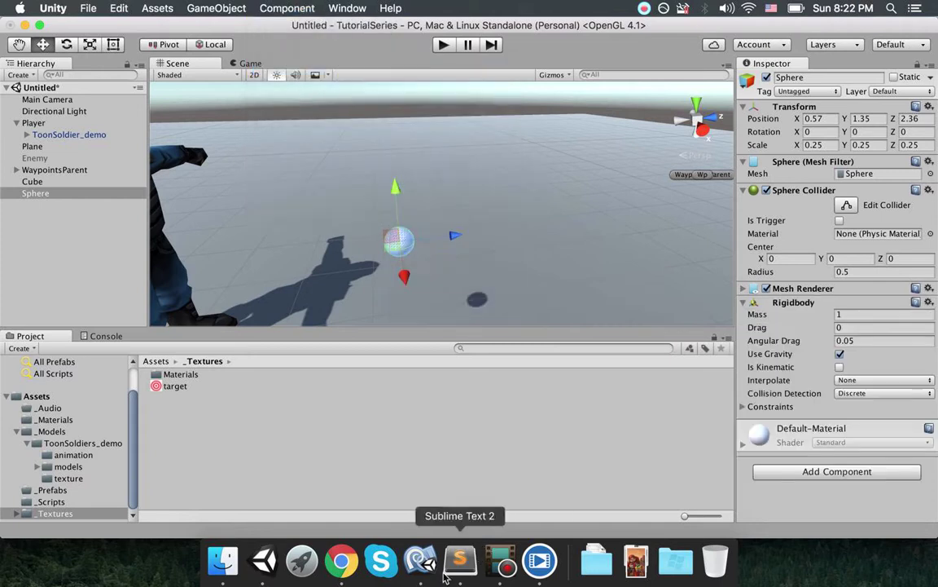
left_click(341, 561)
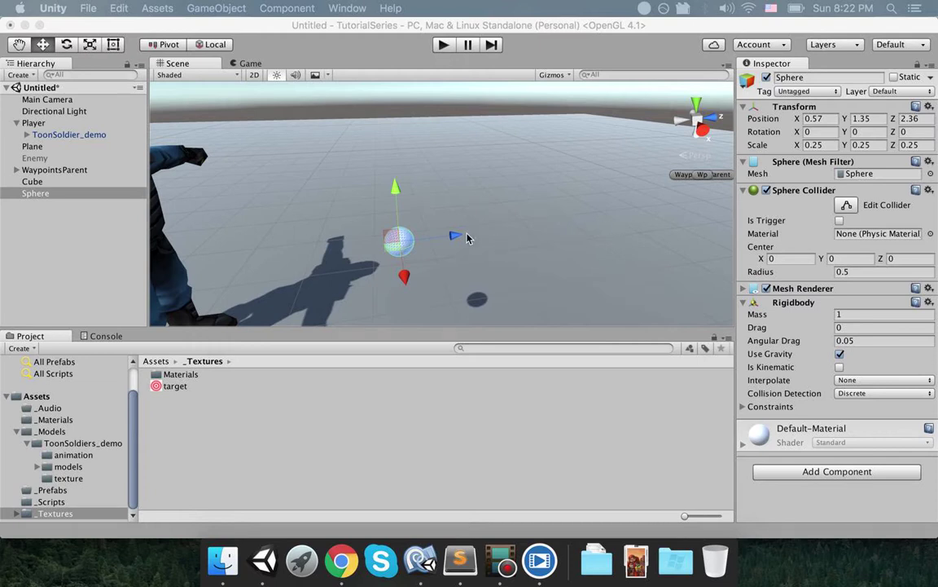
scroll(469, 231, "up", 5)
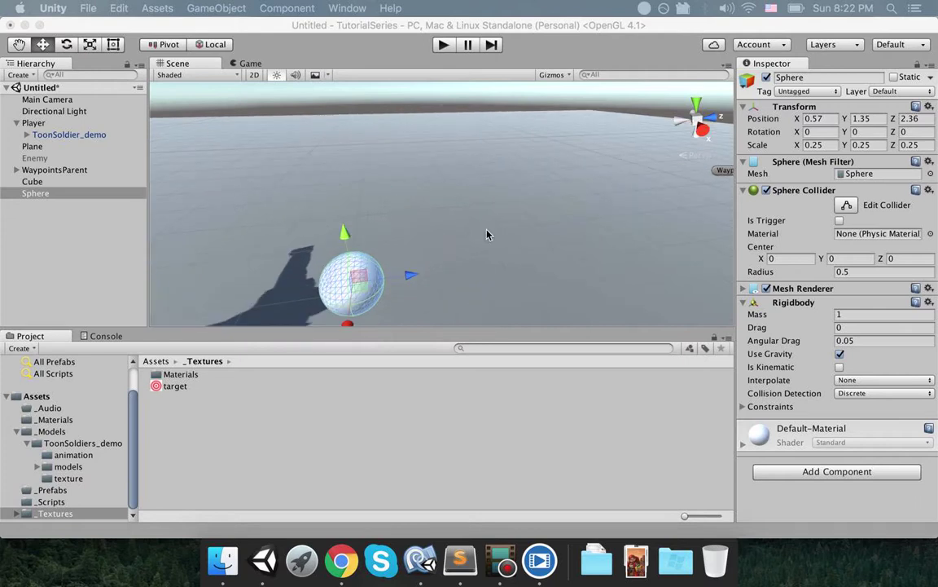
Examine the sphere in front of the soldier from several angles.
right_click_drag(488, 235, 394, 264)
scroll(405, 281, "up", 2)
left_click_drag(405, 282, 436, 266, "alt")
middle_click_drag(431, 265, 448, 219)
left_click_drag(448, 219, 429, 195, "alt")
scroll(417, 196, "up", 3)
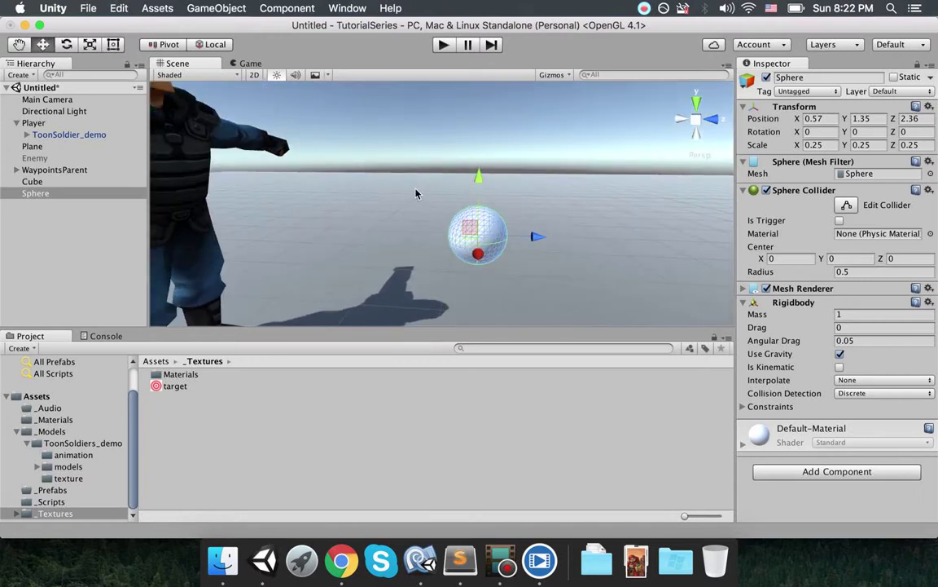
right_click_drag(415, 193, 544, 204)
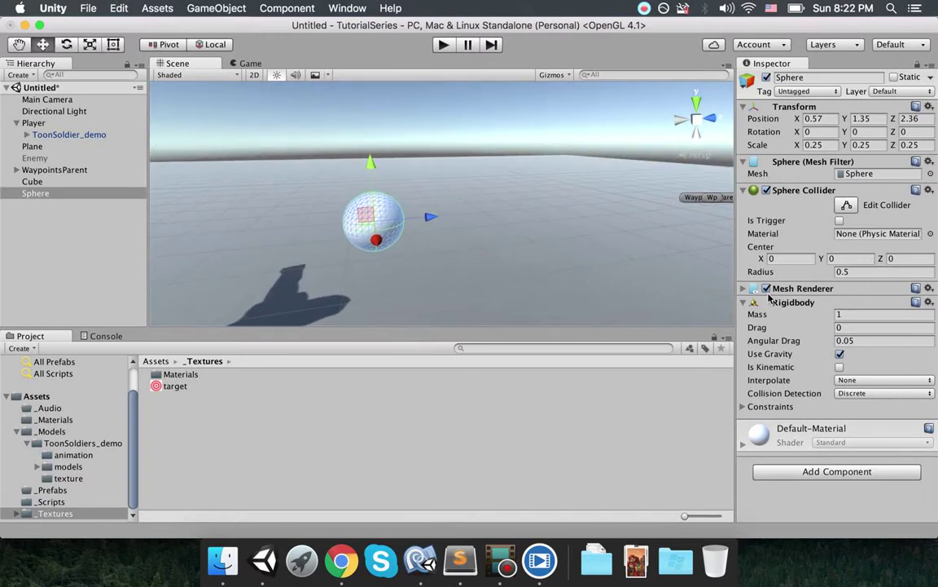
Move the sphere behind the soldier and raise it, to about Y 3.02 and Z -4.25.
scroll(407, 203, "down", 5)
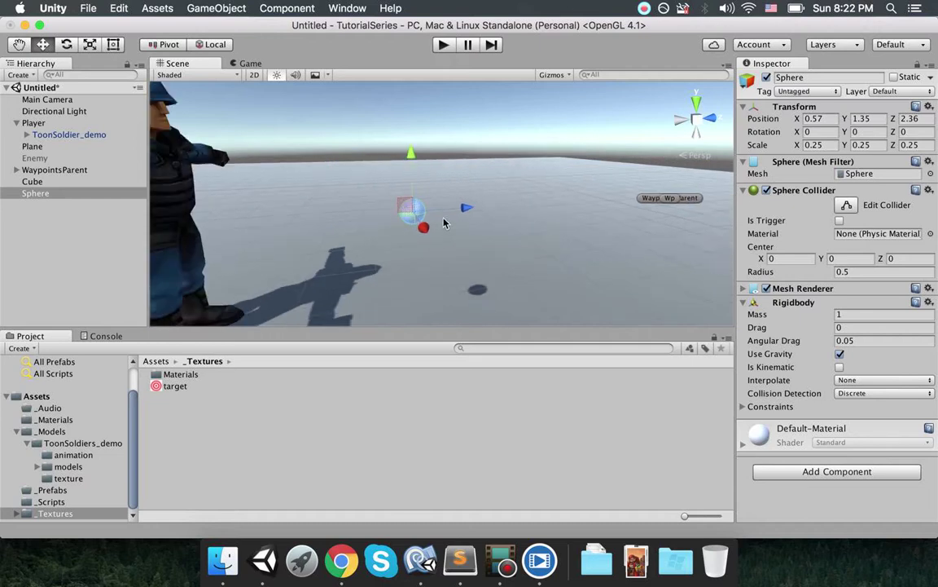
left_click_drag(468, 213, 564, 207)
scroll(540, 208, "down", 6)
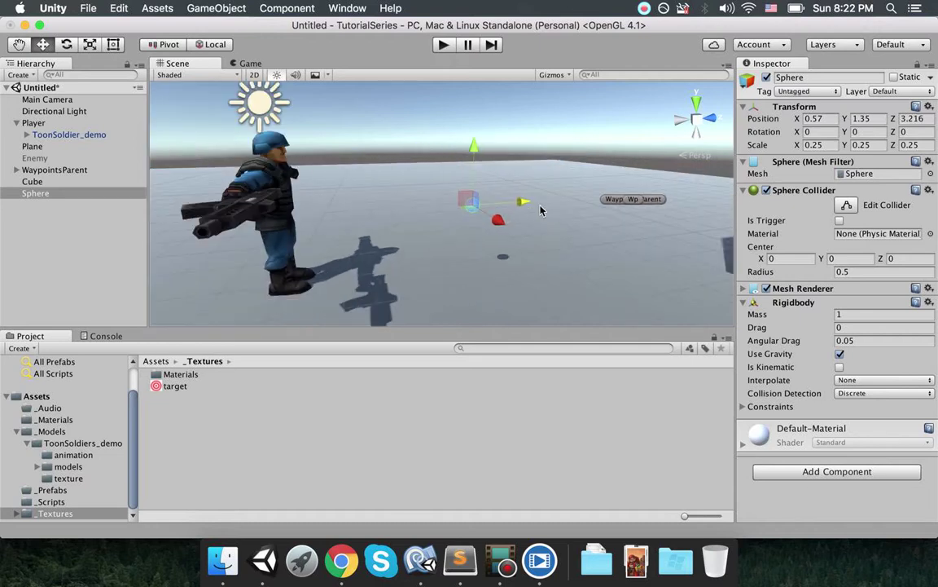
middle_click_drag(529, 199, 537, 254)
mouse_move(538, 254)
right_mouse_down()
mouse_move(366, 260)
mouse_move(536, 257)
right_mouse_up()
left_click_drag(505, 244, 266, 237)
middle_click_drag(275, 237, 615, 195)
left_click_drag(523, 171, 516, 103)
Run the scene in the Game view to test the sphere's physics with gravity on, and stop playback.
left_click(250, 64)
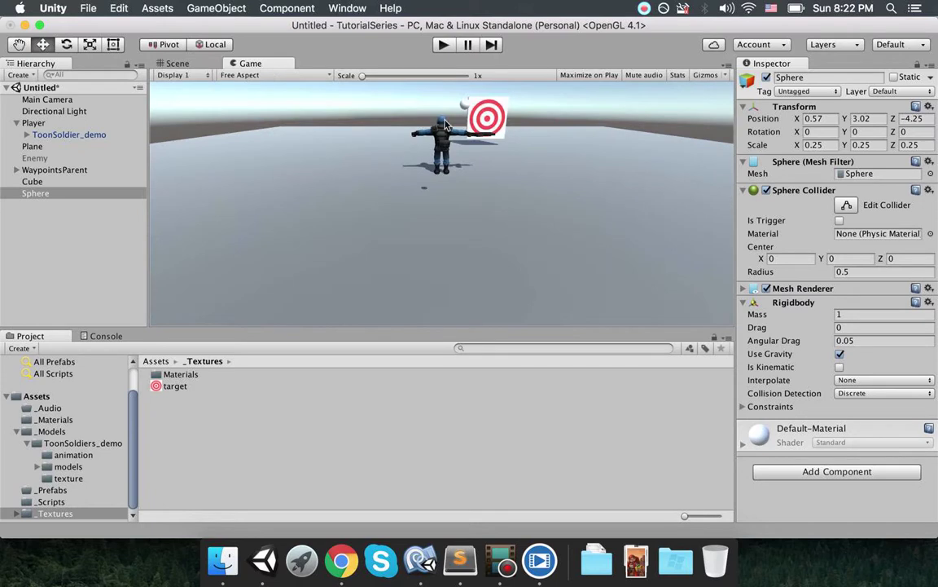
left_click(444, 46)
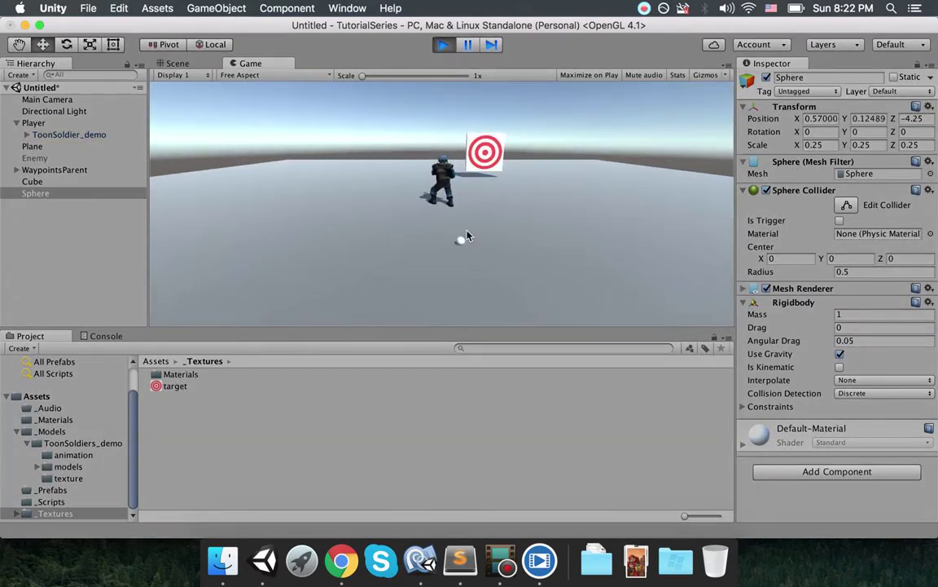
left_click(443, 44)
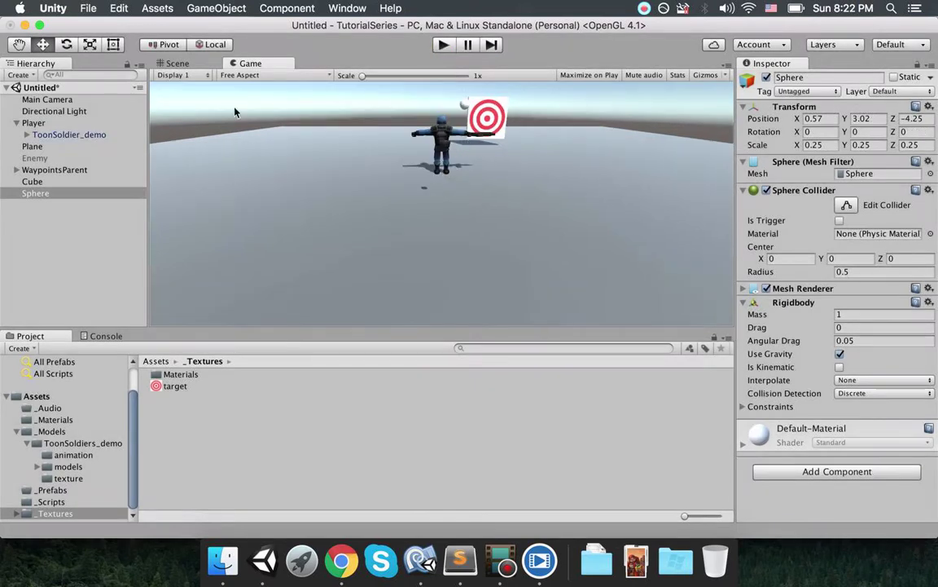
Turn off gravity on the sphere's Rigidbody and test the scene briefly in play mode.
left_click(194, 62)
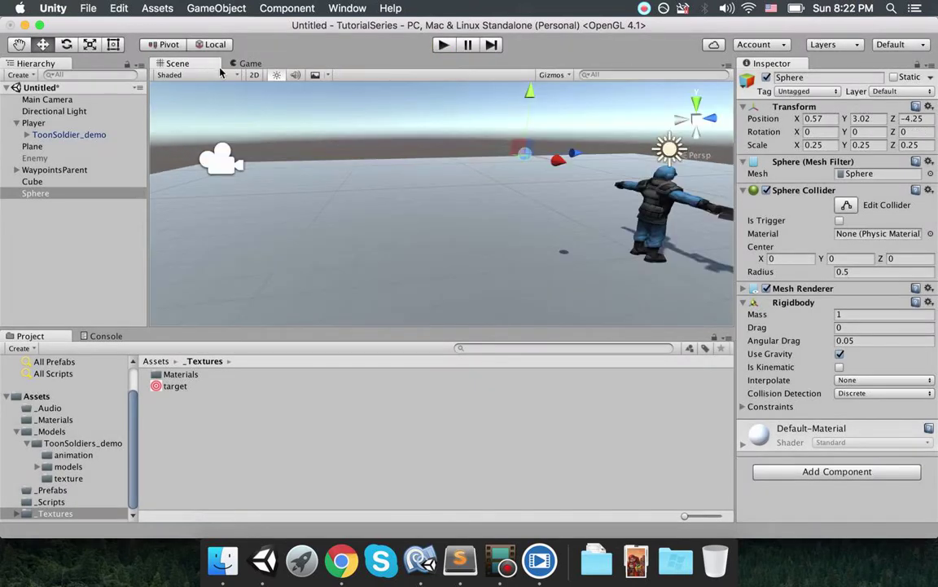
left_click(840, 355)
left_click(443, 45)
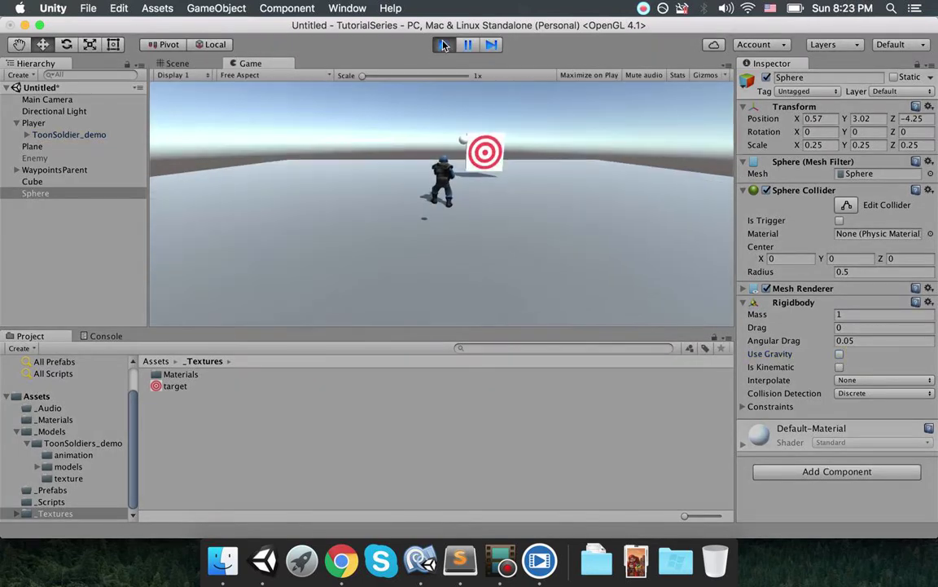
left_click(443, 45)
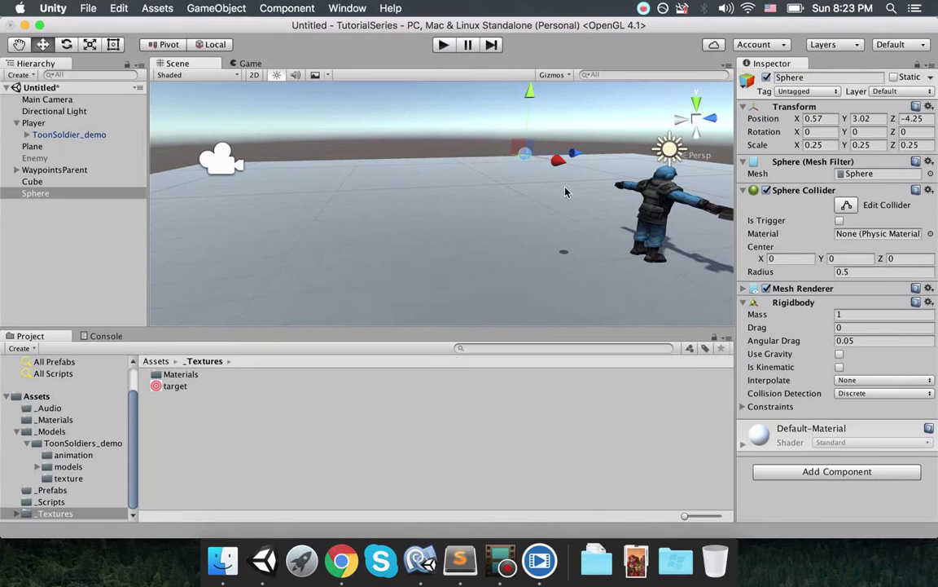
Create a new material named Yellow in the _Materials folder.
middle_click_drag(391, 179, 343, 205)
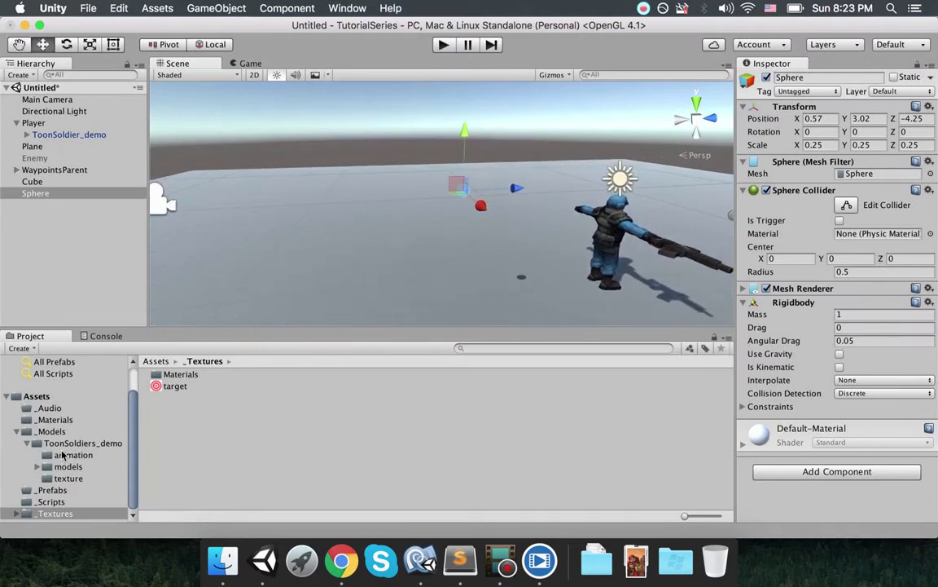
left_click(16, 431)
left_click(52, 454)
left_click(272, 435)
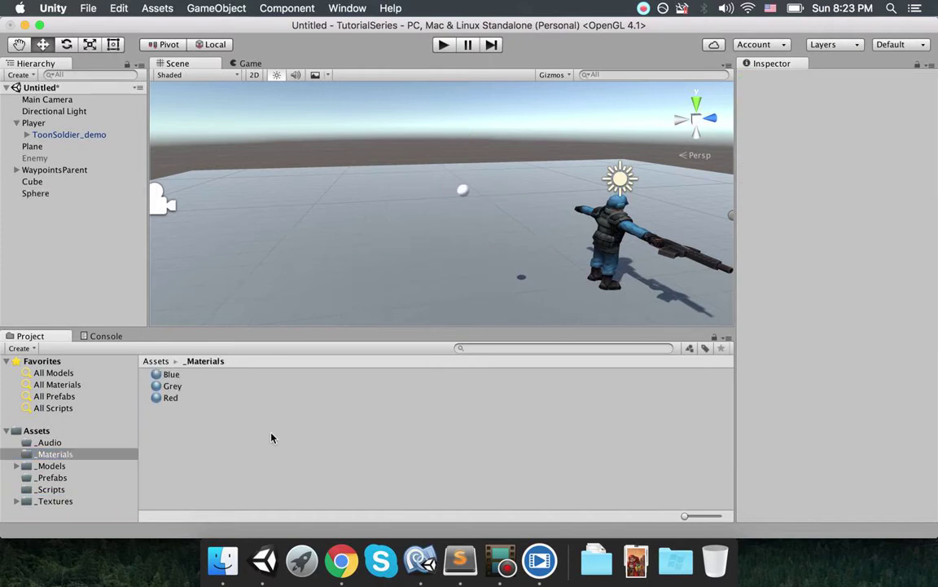
right_click(254, 440)
mouse_move(344, 282)
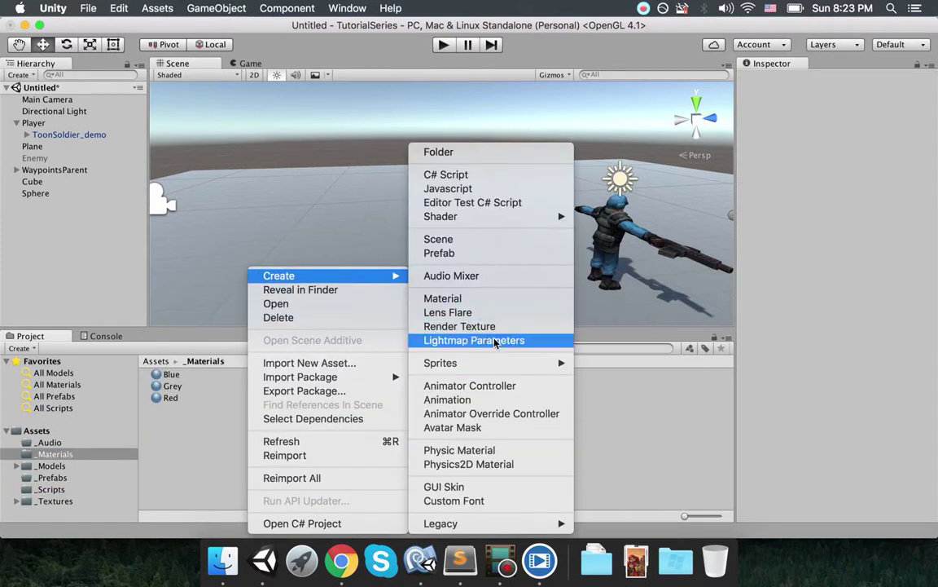
left_click(460, 299)
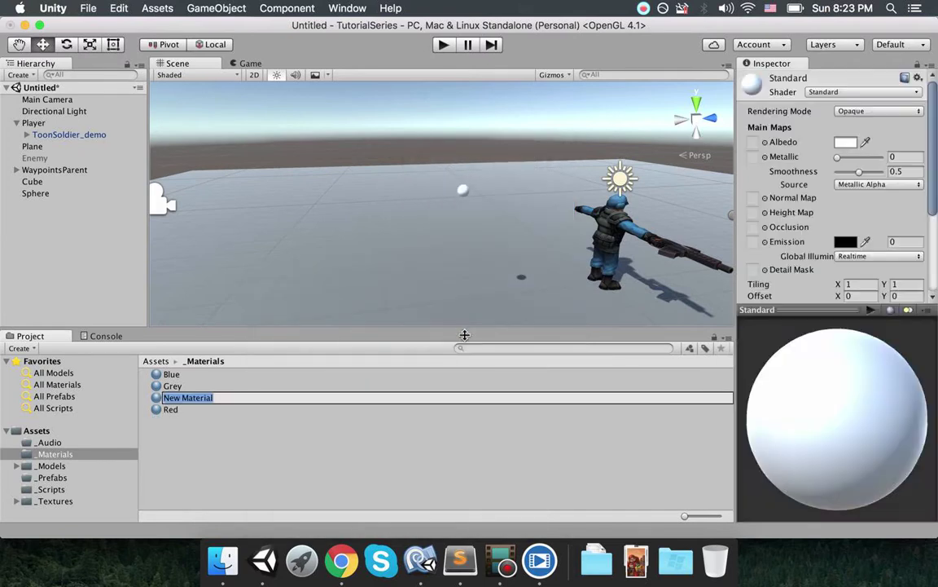
type("Yellow")
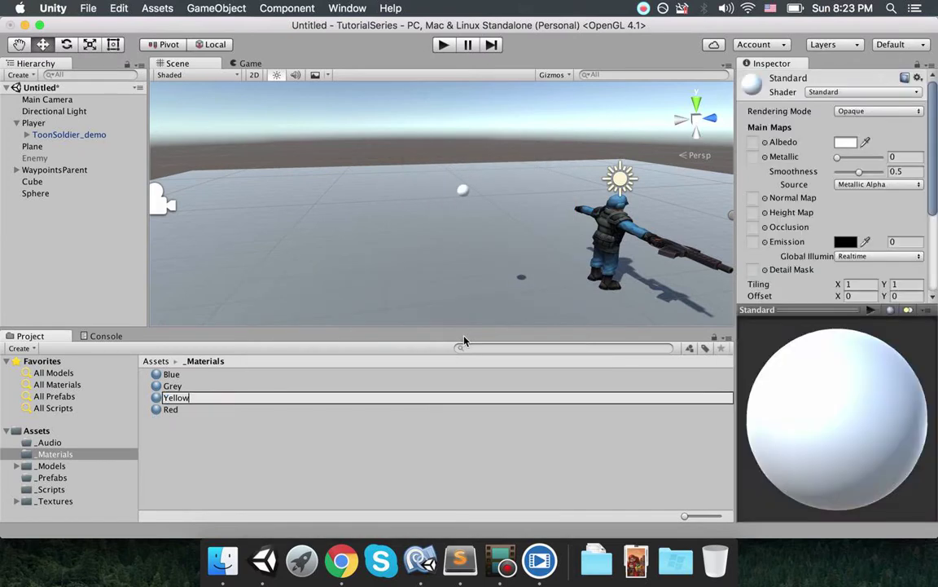
key("Return")
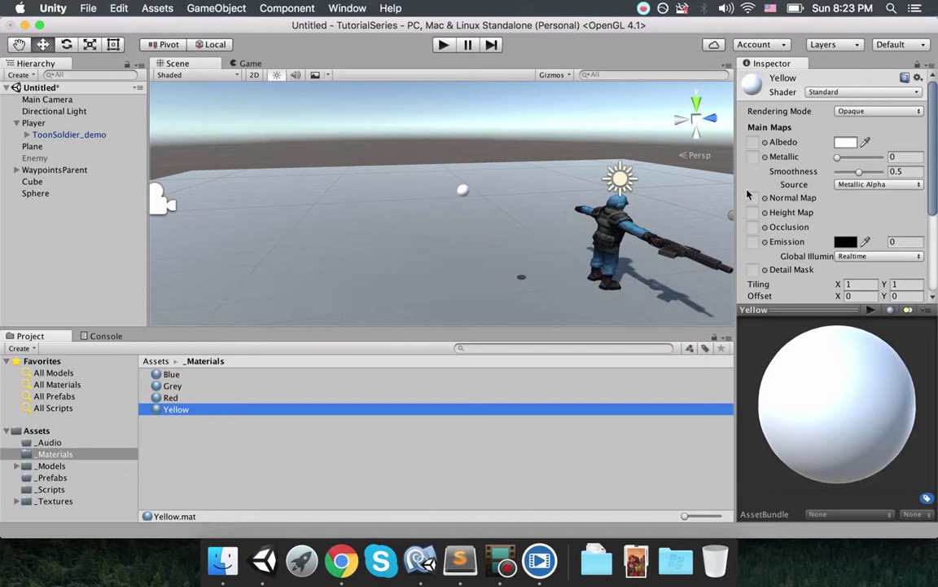
Set the Yellow material's albedo to a yellow-green colour, about hex CDD900.
left_click(848, 143)
left_click(557, 213)
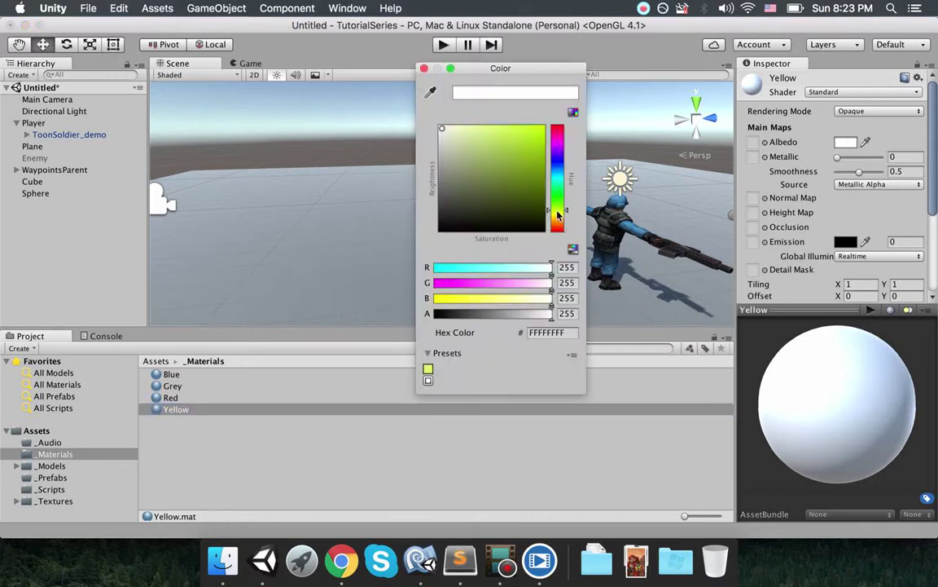
left_click_drag(522, 163, 553, 147)
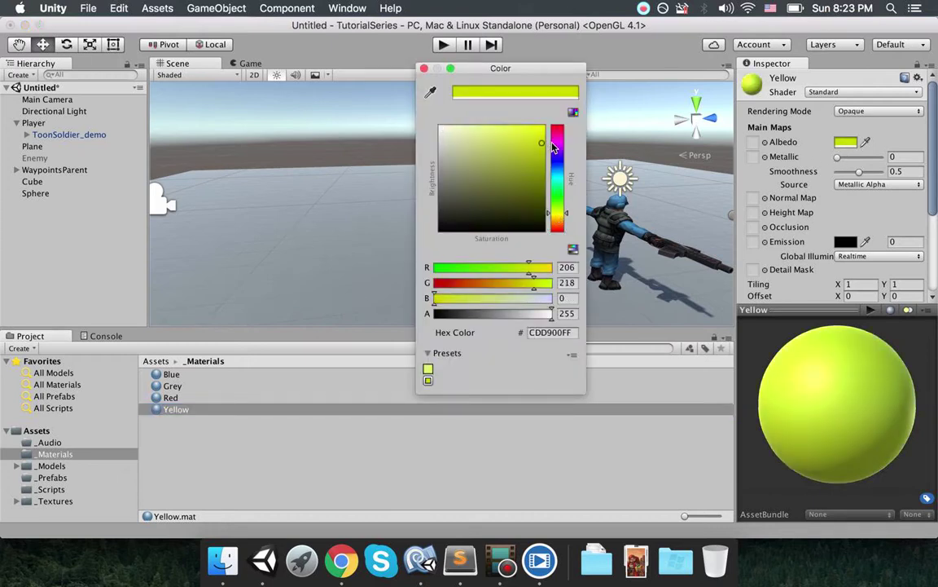
left_click(360, 137)
Apply the Yellow material to the sphere and check its look up close and in the Game view.
left_click(34, 196)
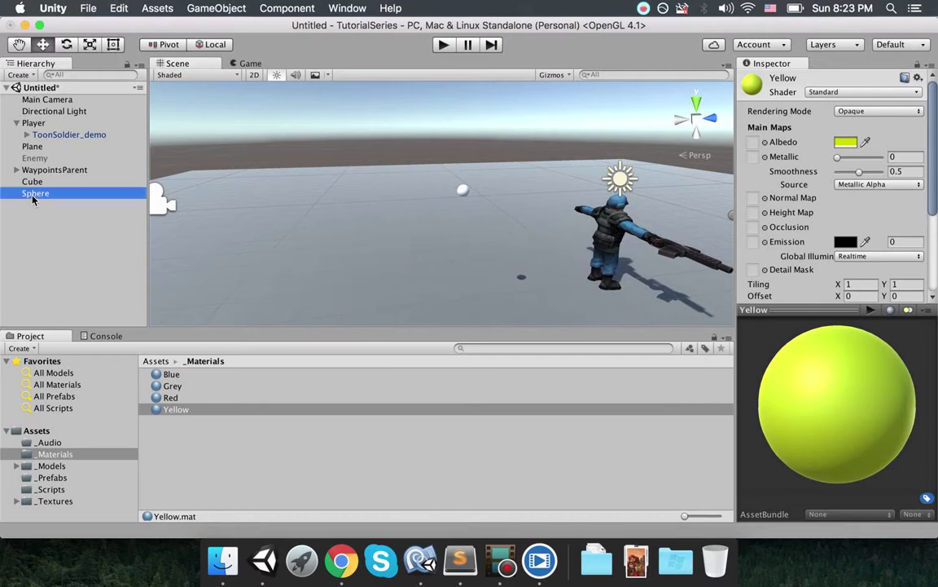
left_click(178, 410)
left_click_drag(877, 404, 822, 505)
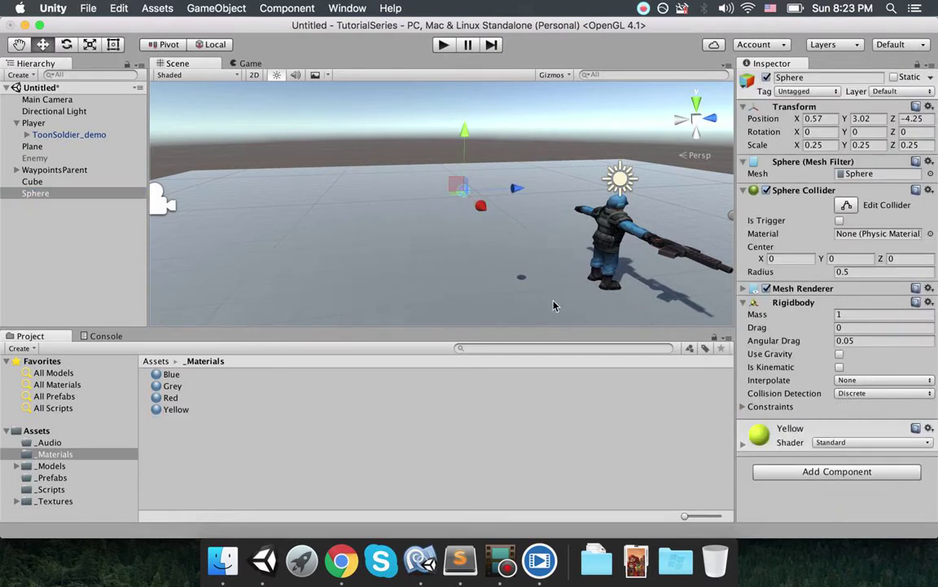
scroll(498, 270, "up", 5)
key("f")
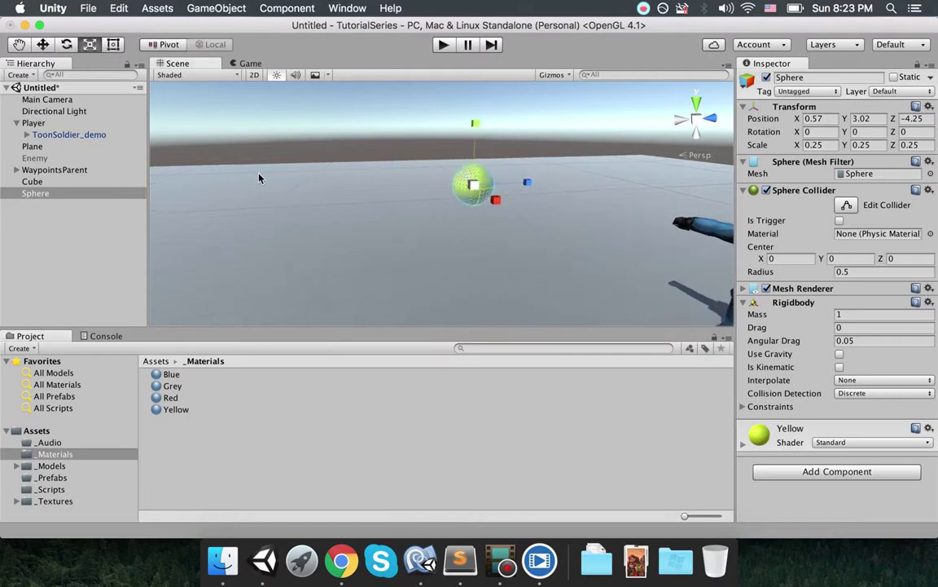
left_click(535, 122)
left_click(461, 184)
left_click(246, 63)
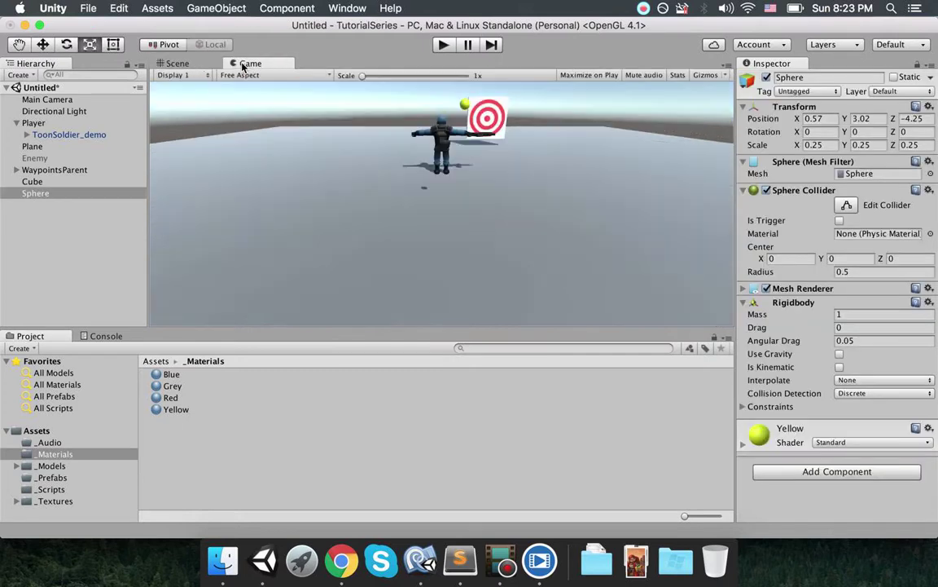
left_click(188, 64)
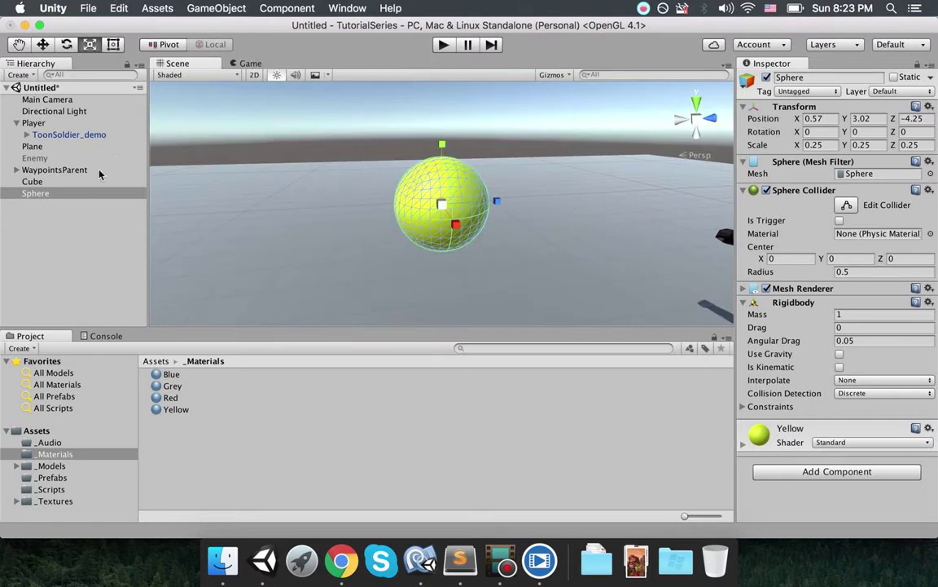
Rename the Sphere object as Bullet.
left_click(84, 194)
left_click(84, 194)
type("Bullet")
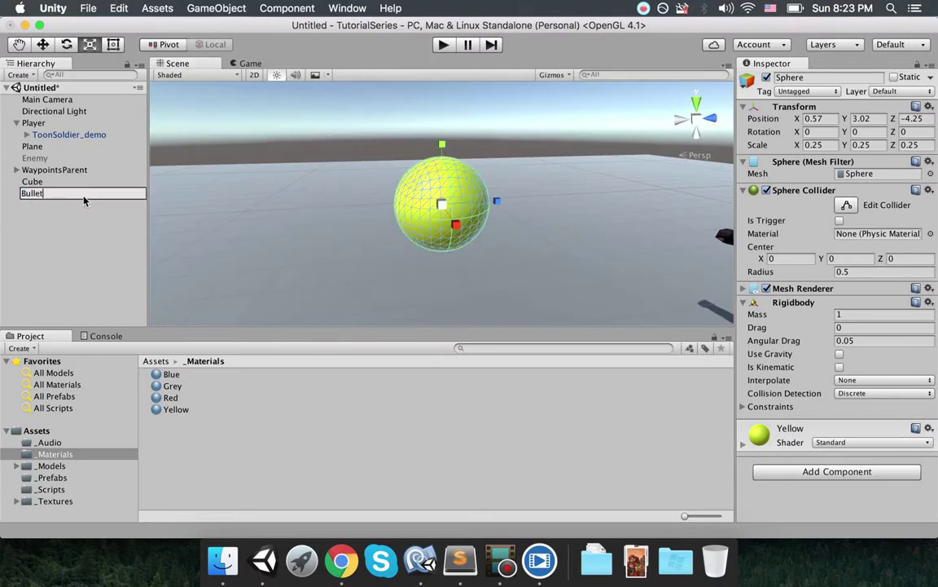
key("Return")
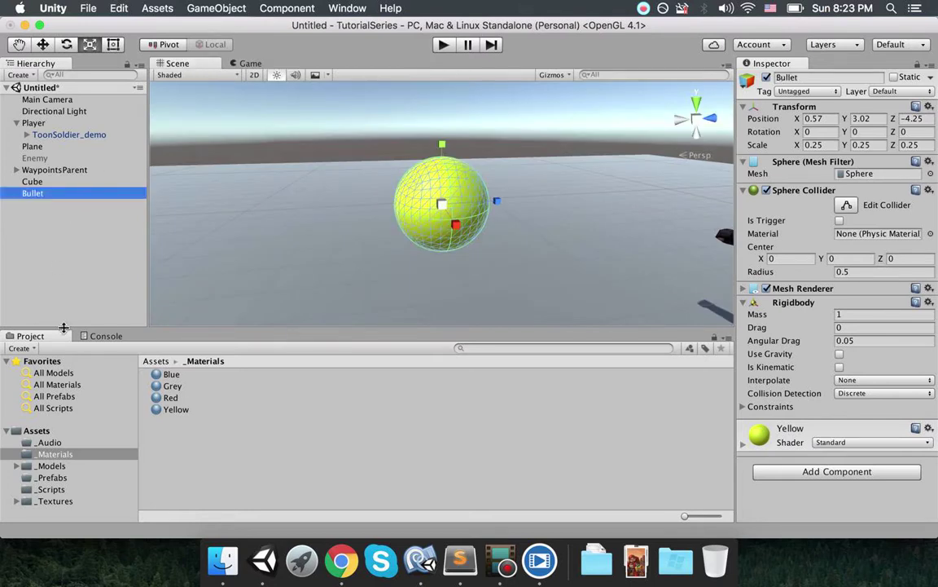
Save the Bullet object as a prefab in the _Prefabs folder.
left_click(49, 478)
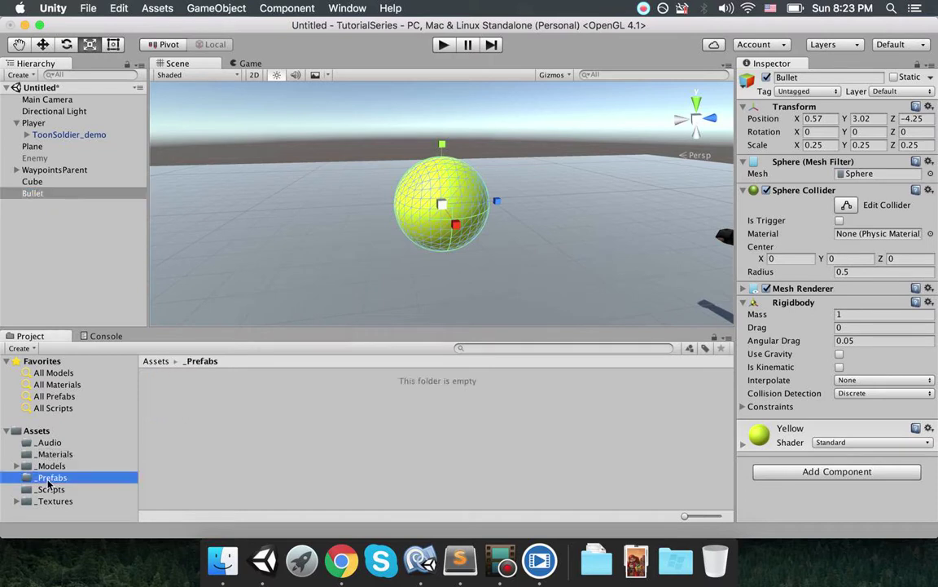
left_click(34, 194)
left_click_drag(36, 196, 196, 417)
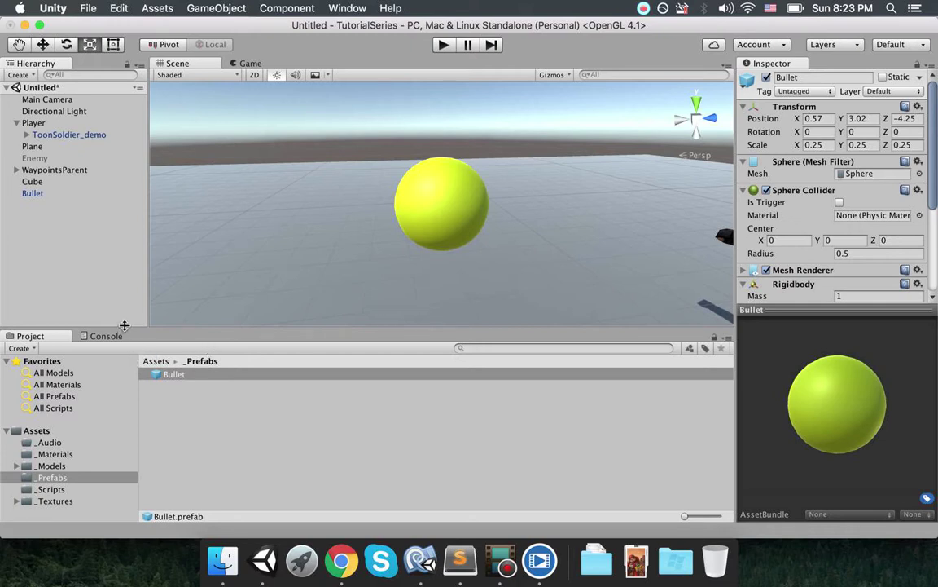
Compare the Bullet instance with its prefab and delete the instance from the scene.
left_click(34, 193)
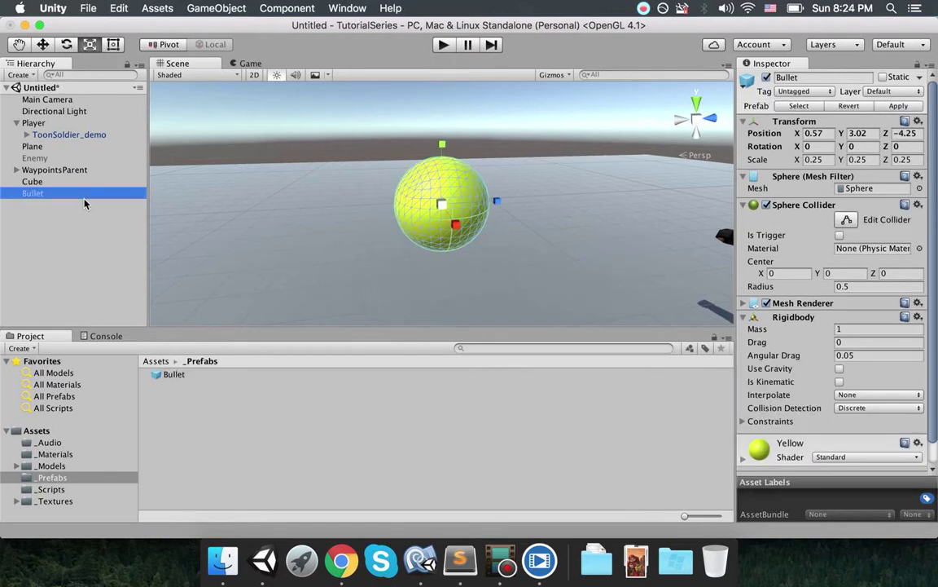
left_click(49, 235)
left_click(44, 194)
left_click(180, 374)
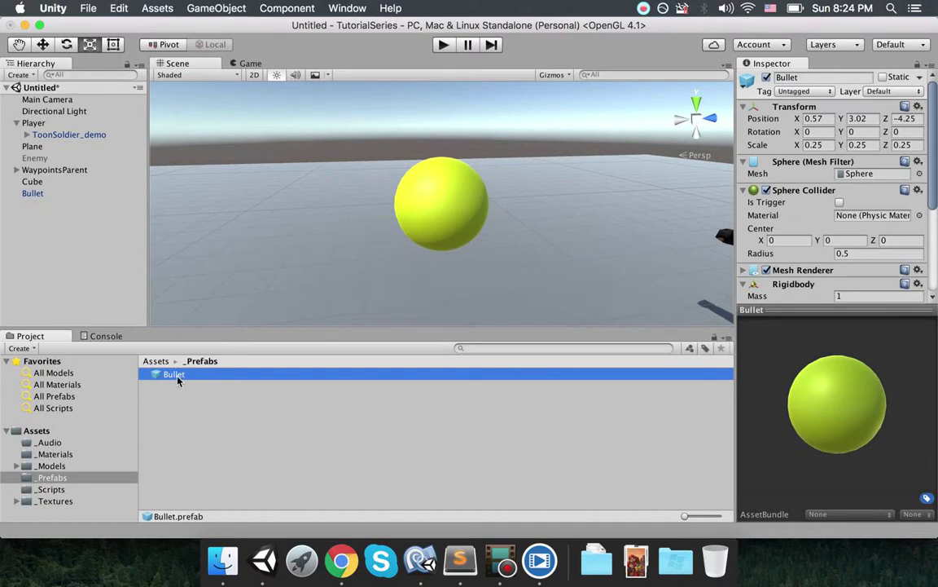
left_click(64, 194)
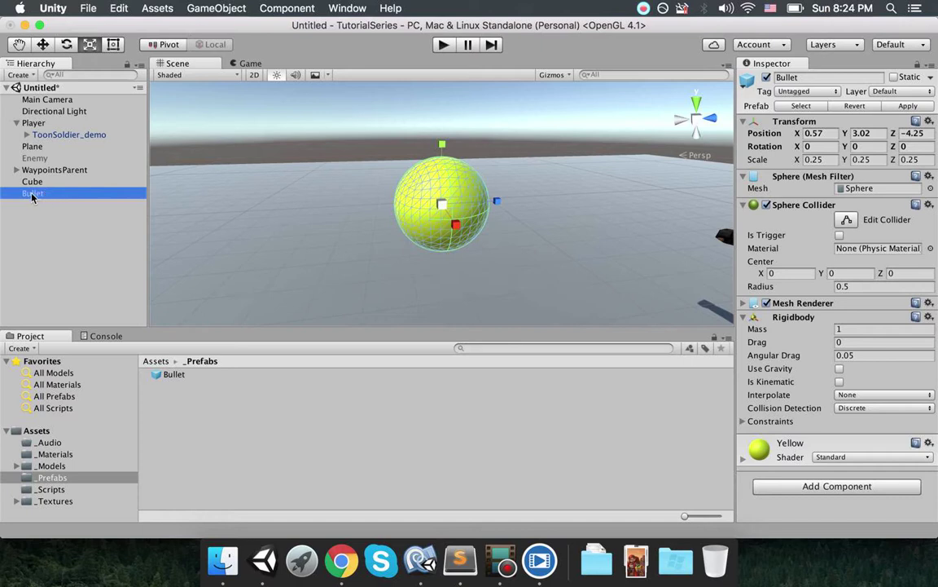
right_click(31, 196)
left_click(69, 264)
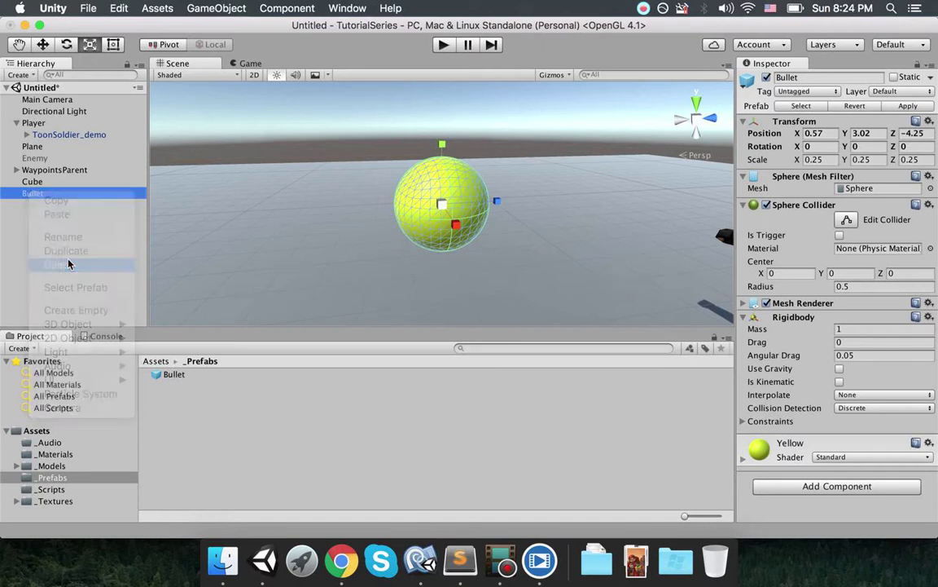
Open the Player object's PlayerControl script in the code editor.
left_click(78, 135)
left_click(80, 123)
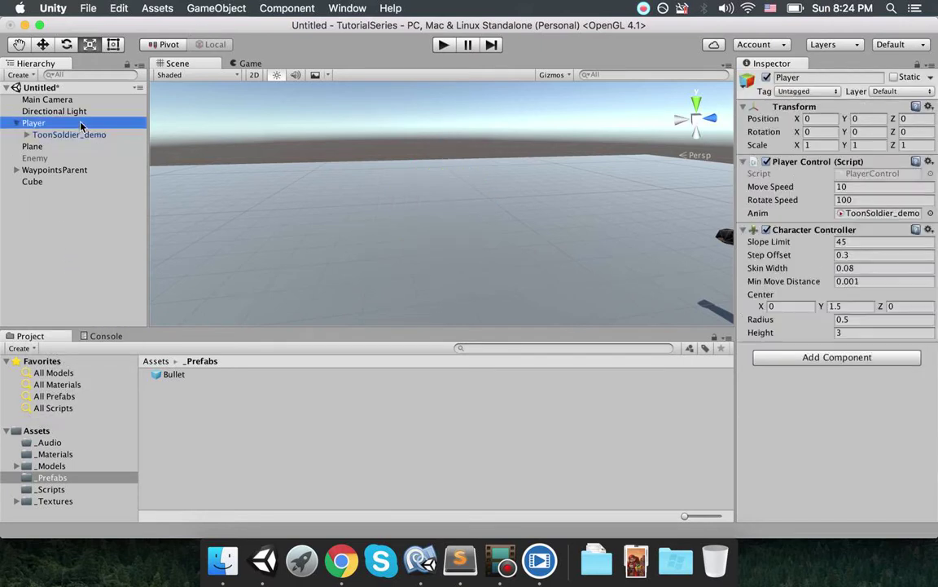
double_click(867, 175)
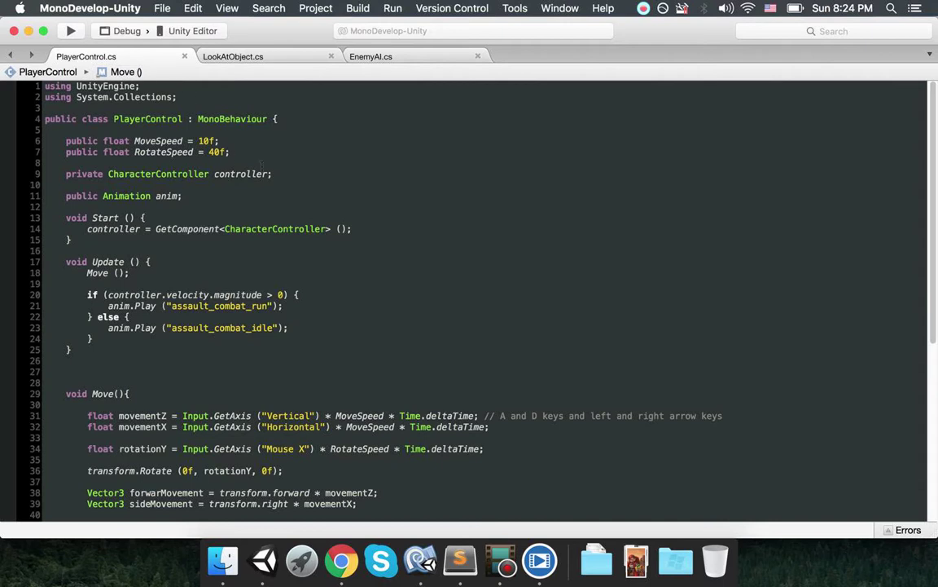
Declare a public Rigidbody field named Bullet above the controller field in PlayerControl and save the script.
left_click(294, 169)
left_click(312, 162)
key("Return")
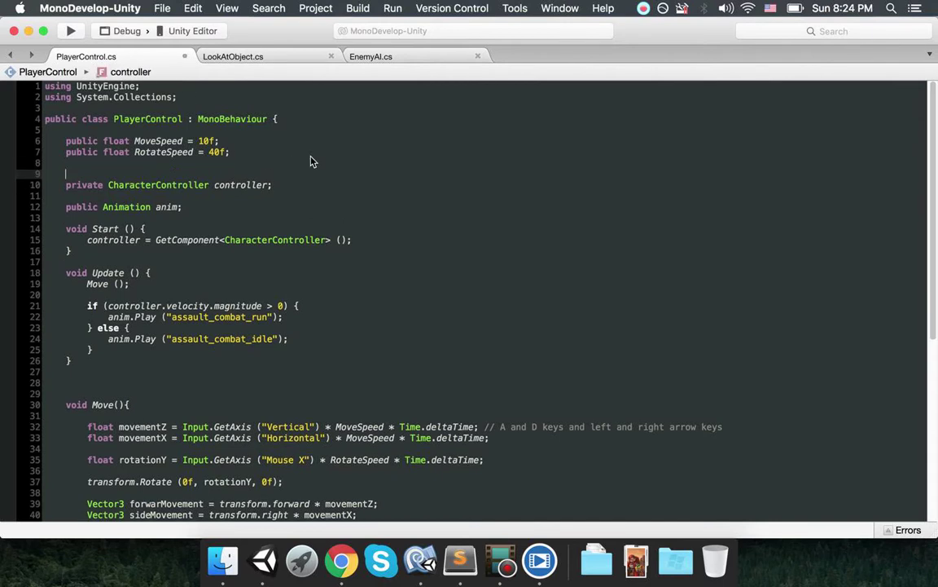
type("public Rig")
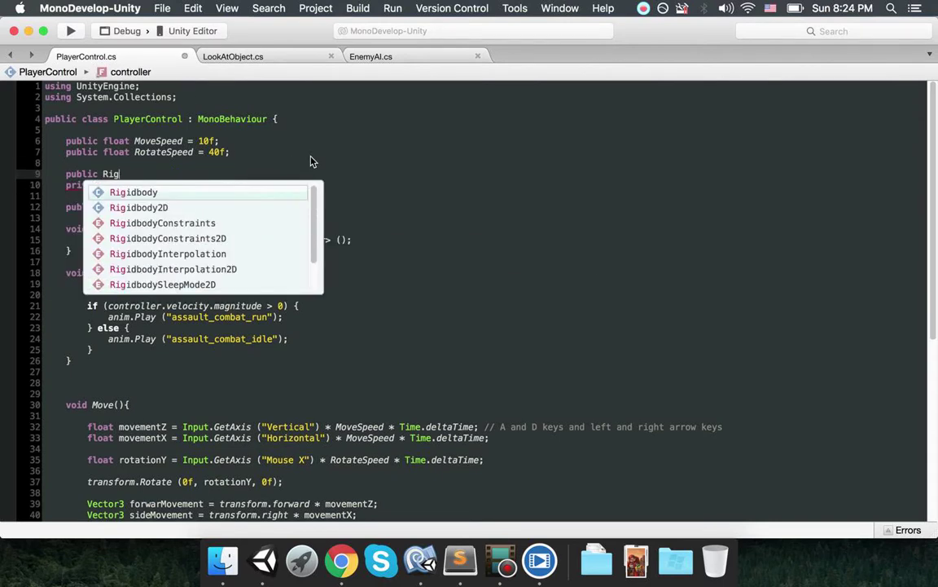
type("idbody bull")
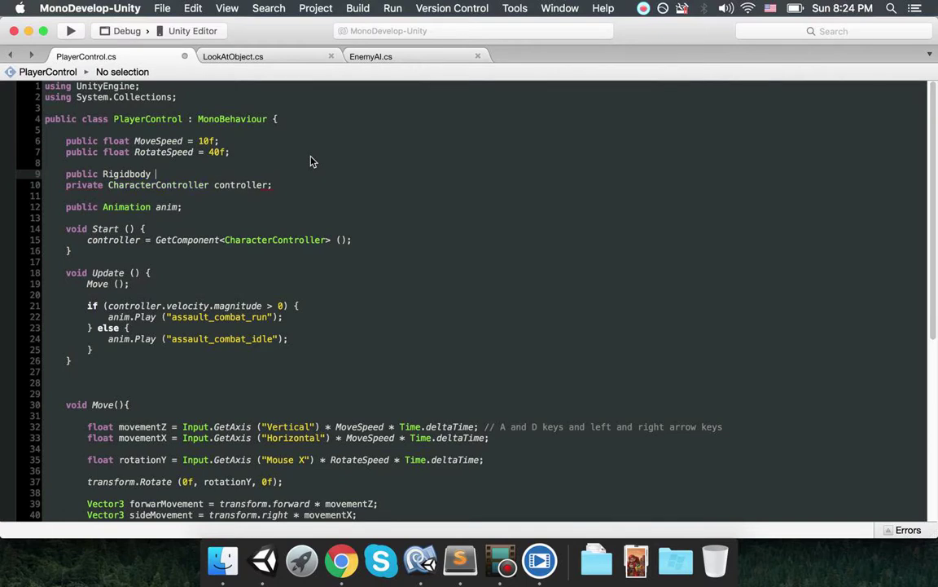
key("BackSpace")
key("BackSpace")
key("BackSpace")
key("BackSpace")
type("Bule")
key("BackSpace")
type("let;")
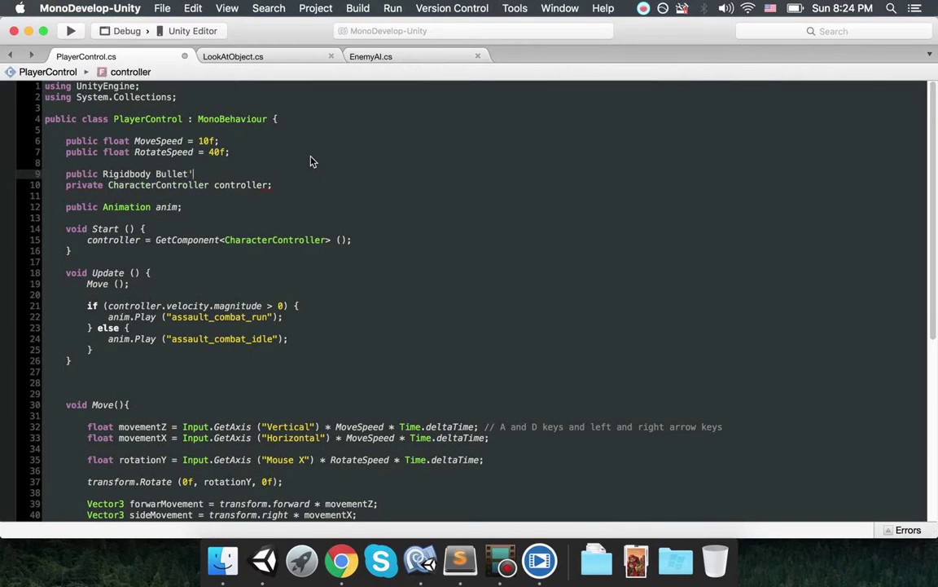
key("super+s")
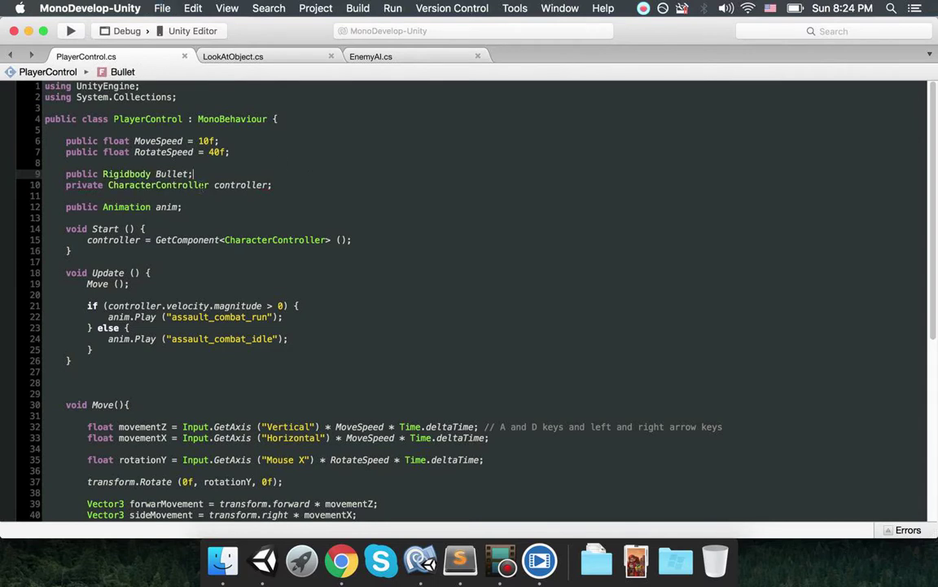
Switch to Unity and assign the Bullet prefab from the _Prefabs folder to the Player Control script's Bullet field.
left_click(263, 560)
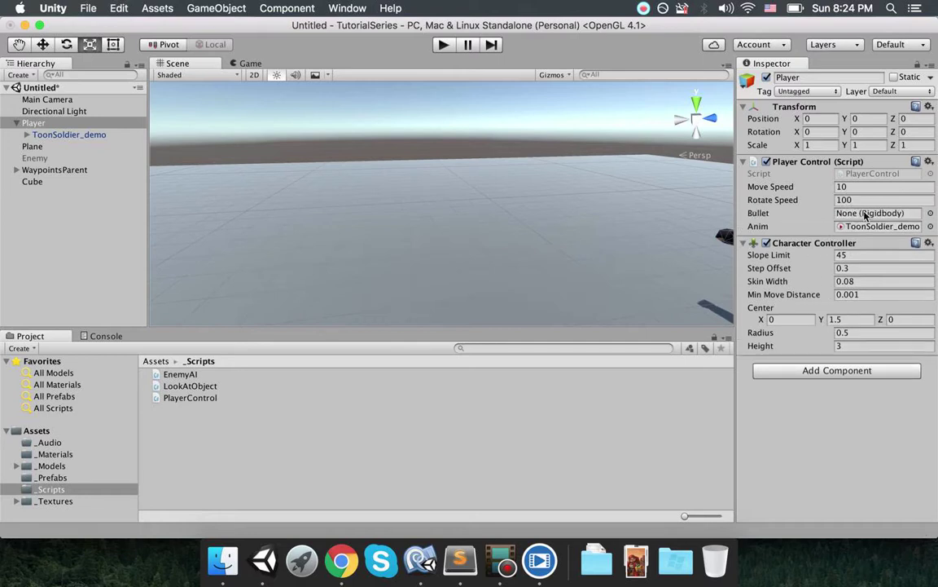
left_click(90, 479)
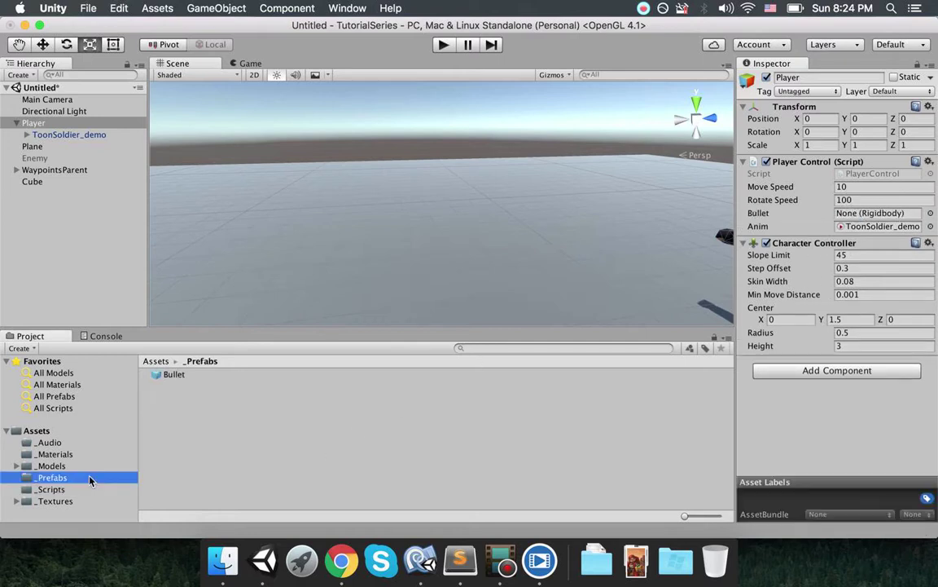
left_click_drag(171, 375, 862, 213)
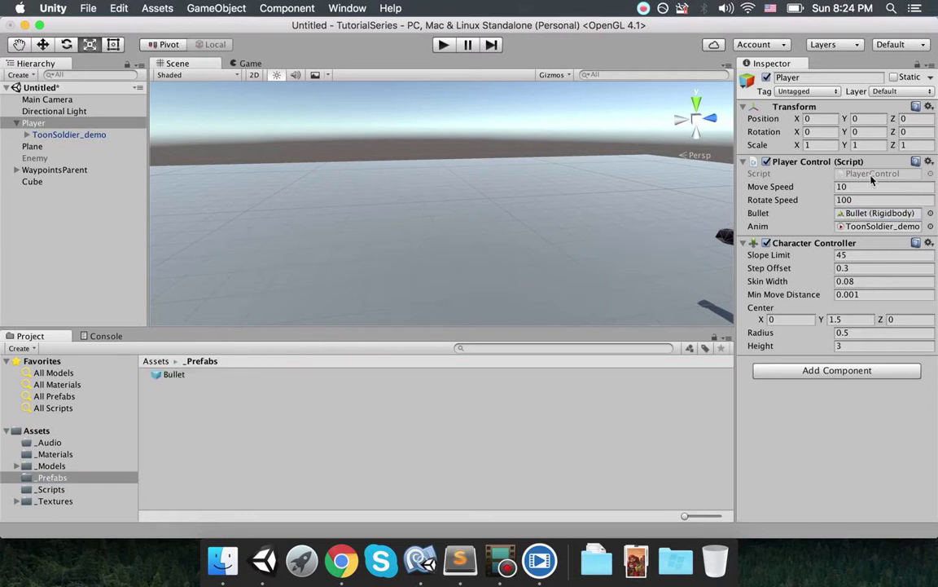
Reopen the PlayerControl script and add an empty void Shoot() method between Update and Move.
double_click(871, 179)
scroll(171, 356, "down", 6)
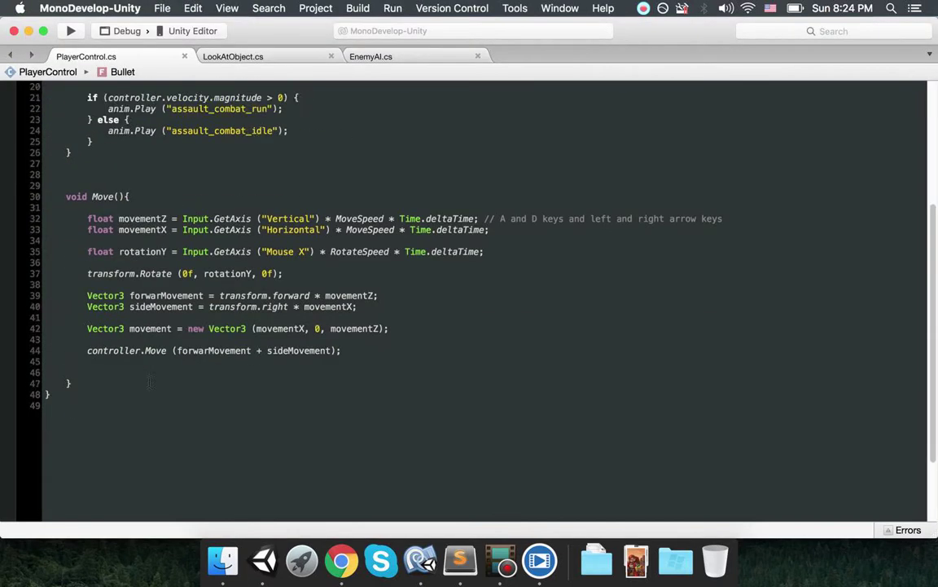
scroll(171, 356, "up", 5)
left_click(170, 329)
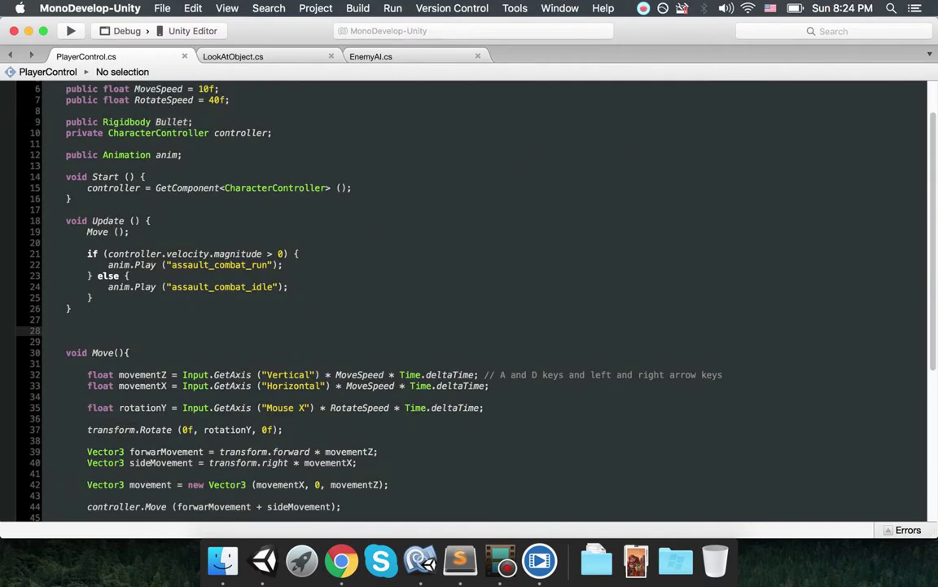
type("void Shoot(){")
key("Return")
key("Return")
type("}")
key("Up")
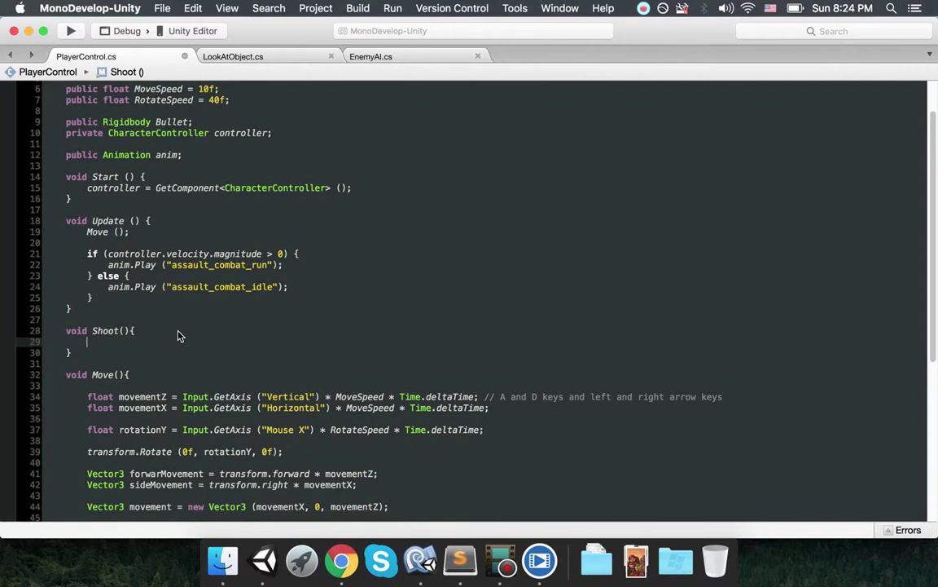
Inside Shoot, add an empty if block with the condition Input.GetMouseButtonDown (0).
key("Return")
key("Return")
key("Up")
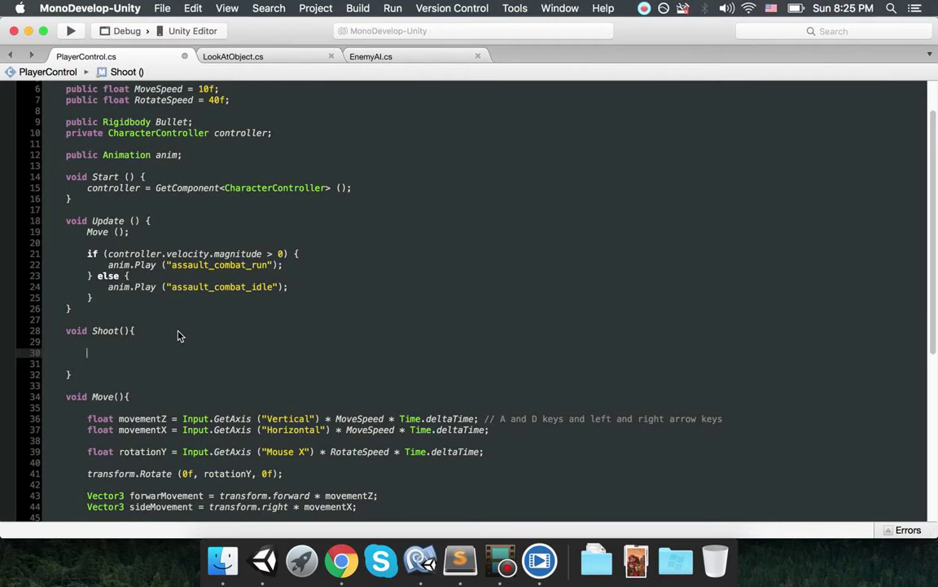
type("if(In")
key("Return")
type(".GetMou)")
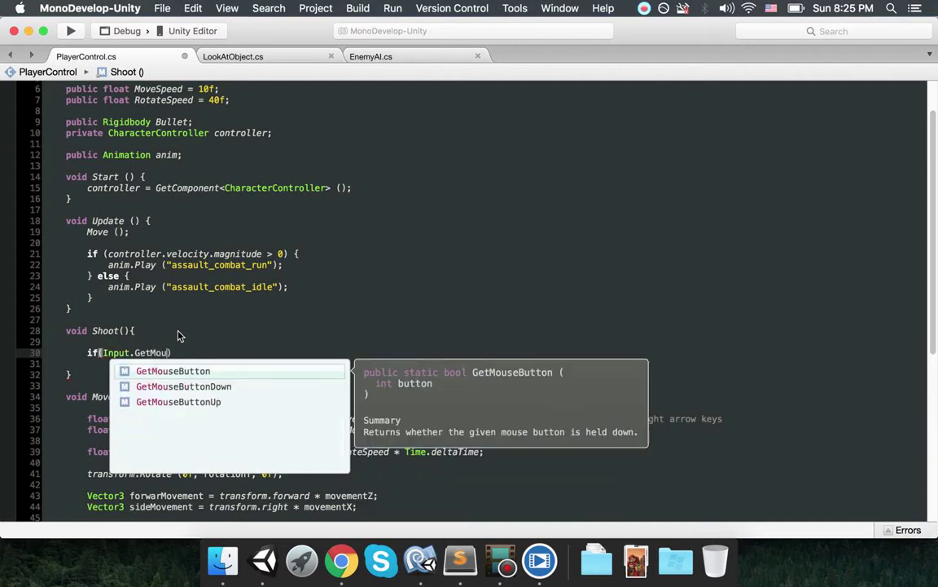
key("Down")
key("Return")
type("(0")
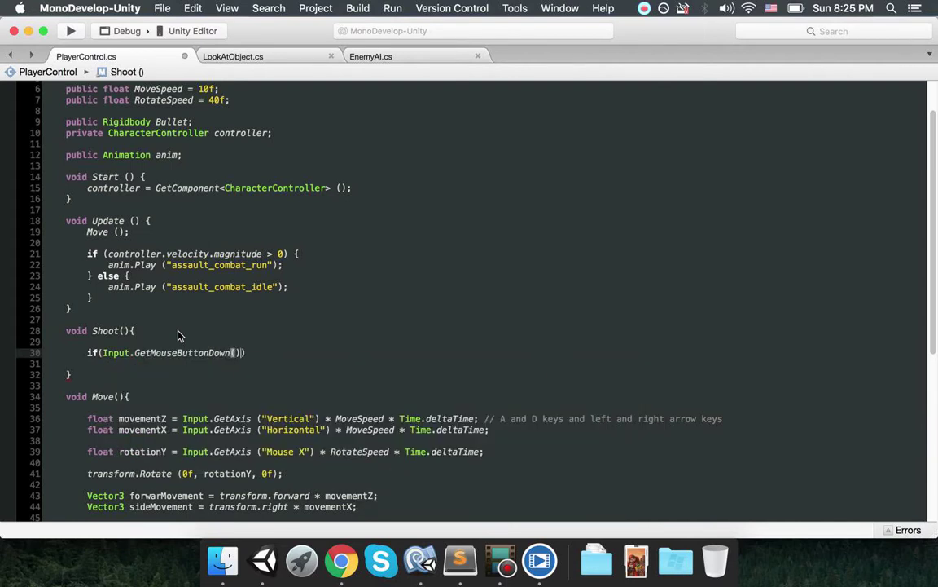
type(")) {")
key("Return")
key("Return")
type("}")
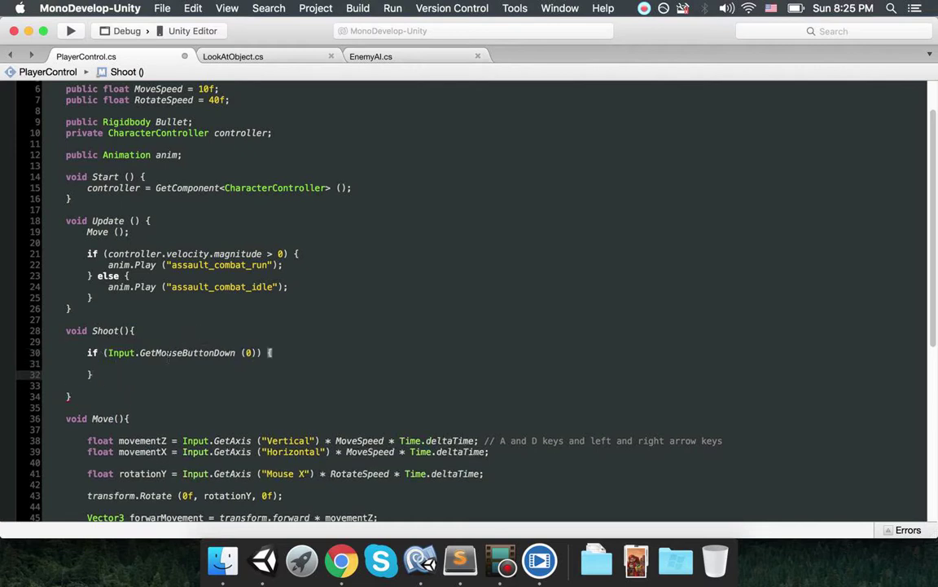
Inside the mouse-button if block, declare Rigidbody bullet assigned from an Instantiate call with Bullet as its first argument.
left_click_drag(108, 352, 254, 352)
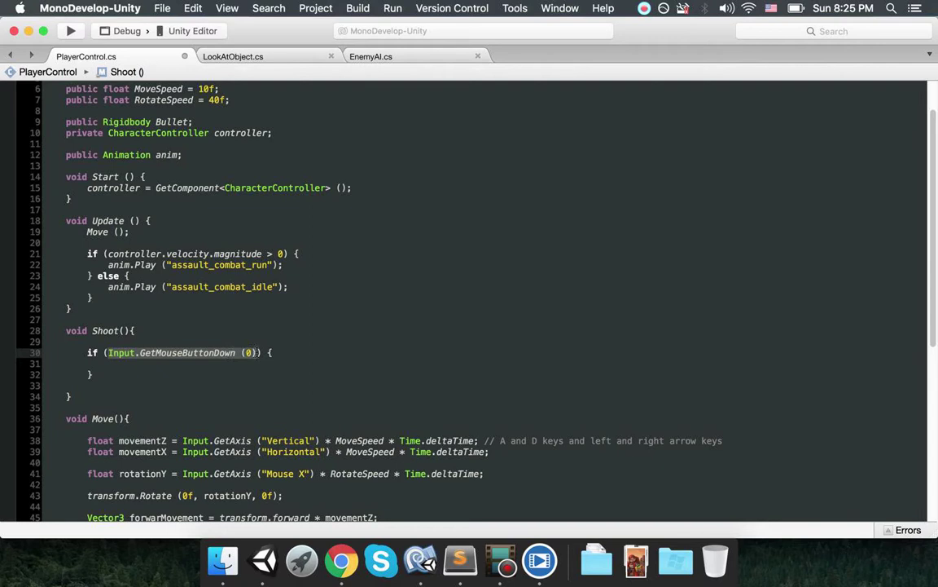
left_click(256, 352)
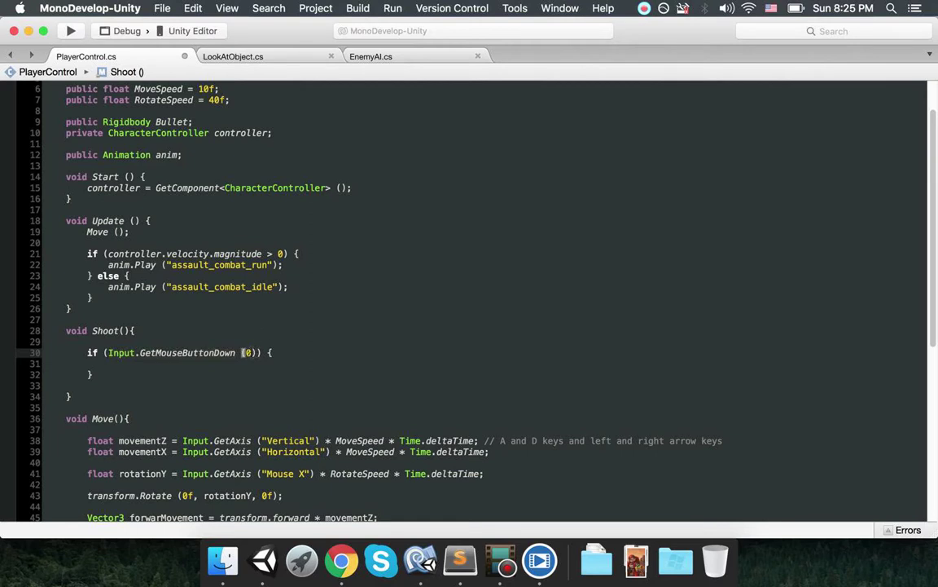
left_click(273, 365)
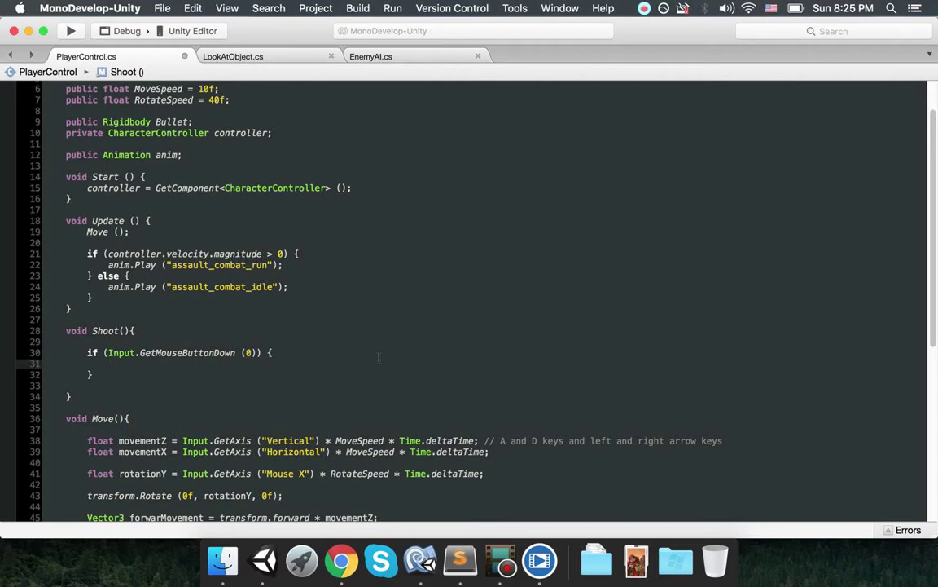
key("Return")
key("Return")
key("Up")
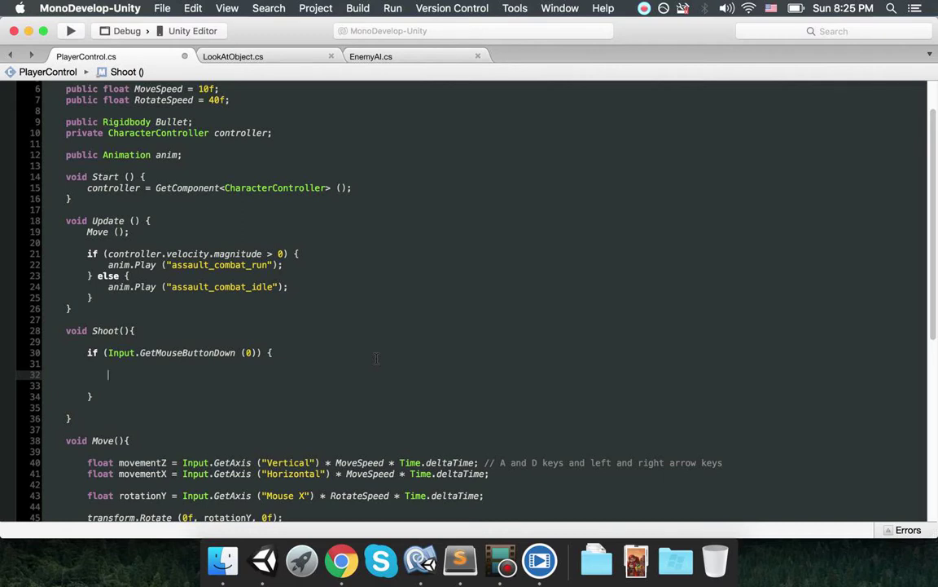
type("Rigidbody bullet = Insta")
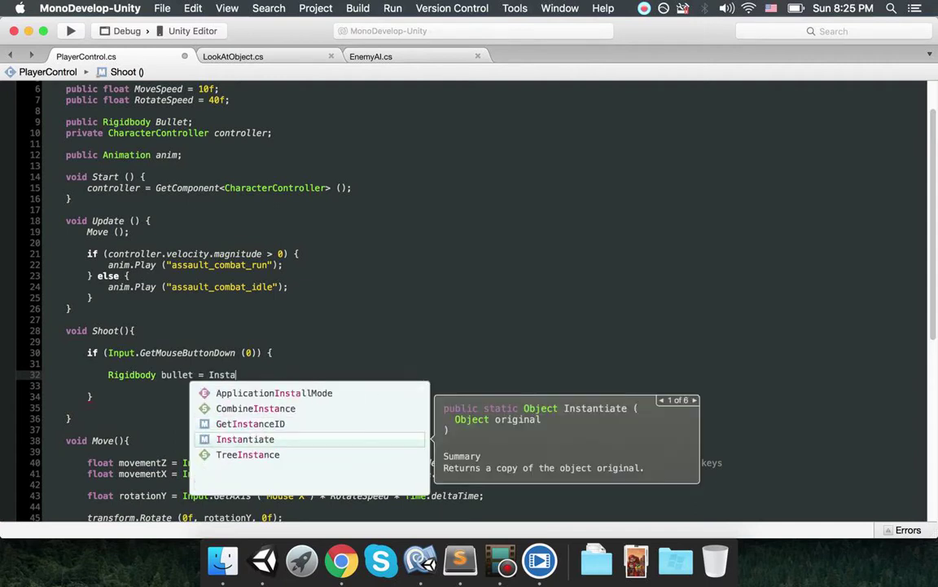
type("ntiate();")
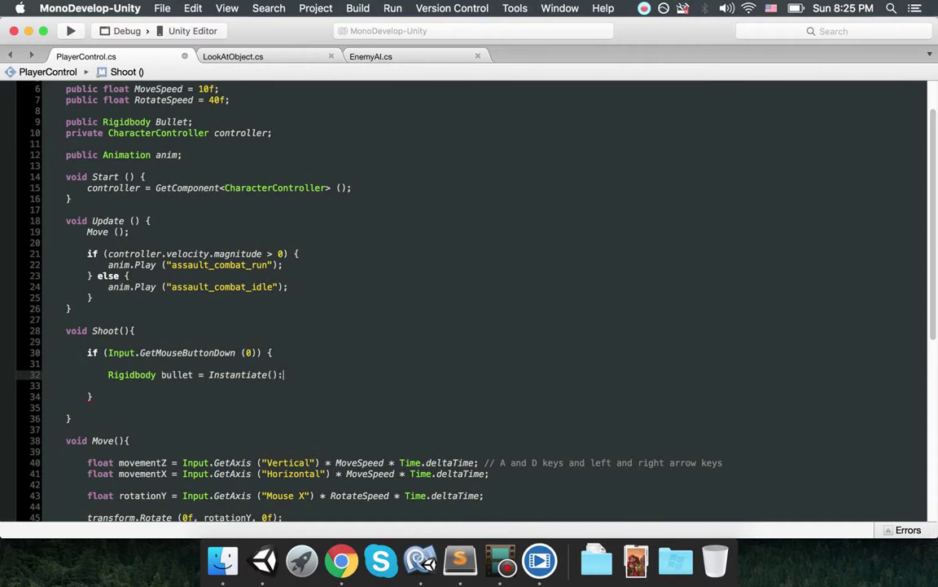
key("BackSpace")
type(";")
key("Left")
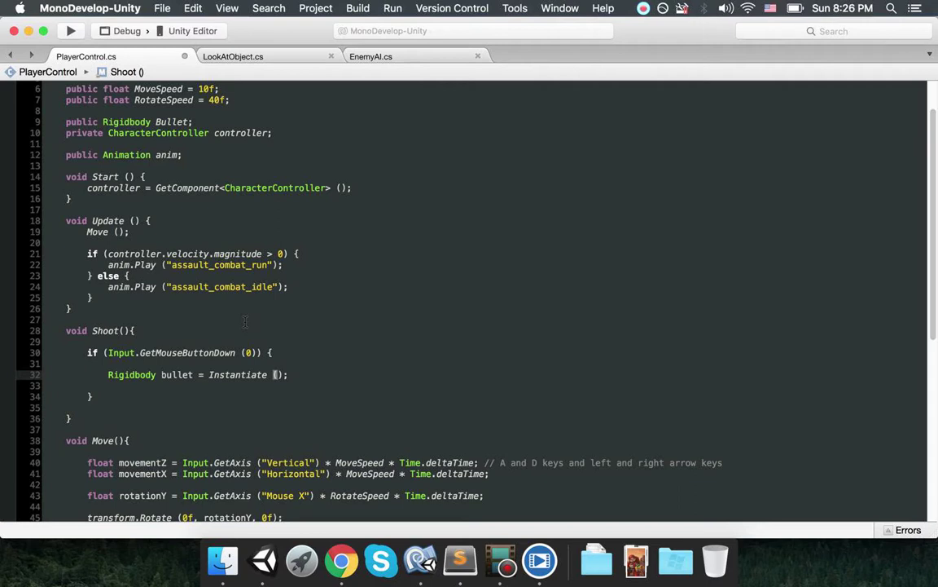
type("Bullet,")
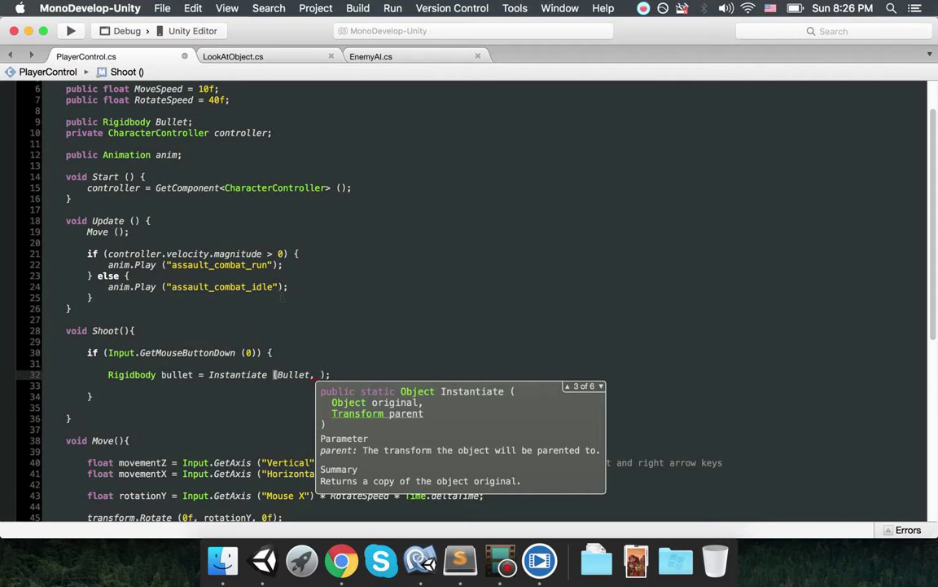
Declare a public Transform field named Barrel above the Bullet field.
scroll(260, 297, "up", 3)
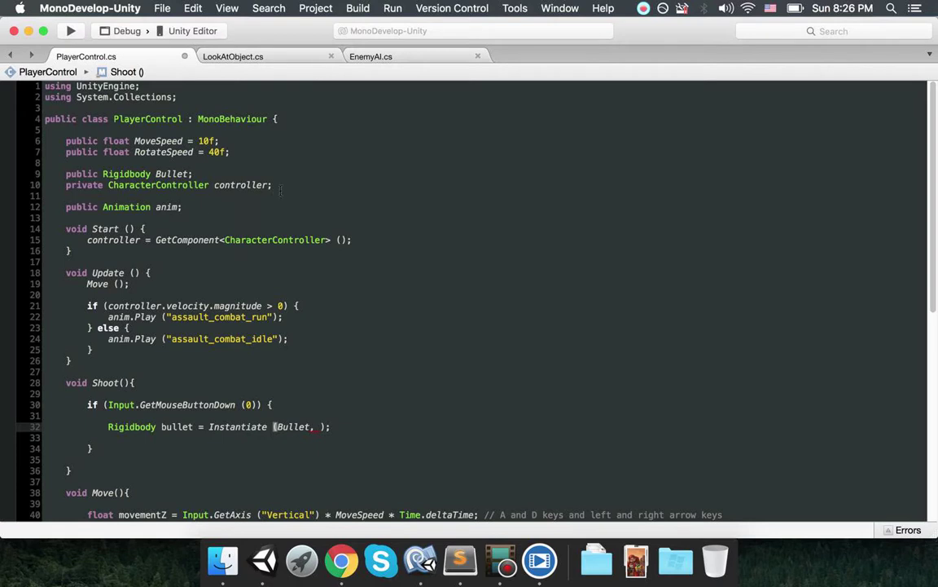
left_click(342, 162)
key("Return")
key("Return")
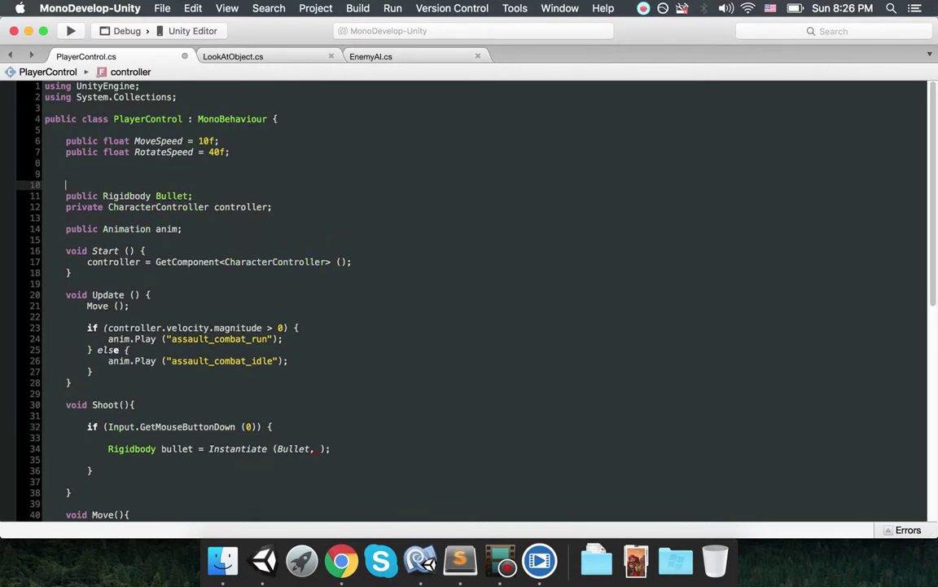
type("pu")
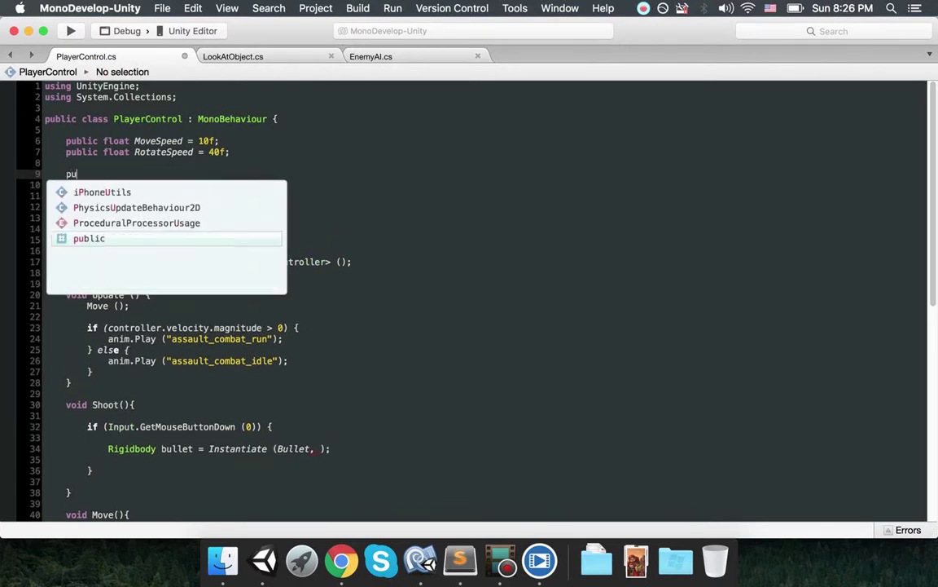
type("blic Bat")
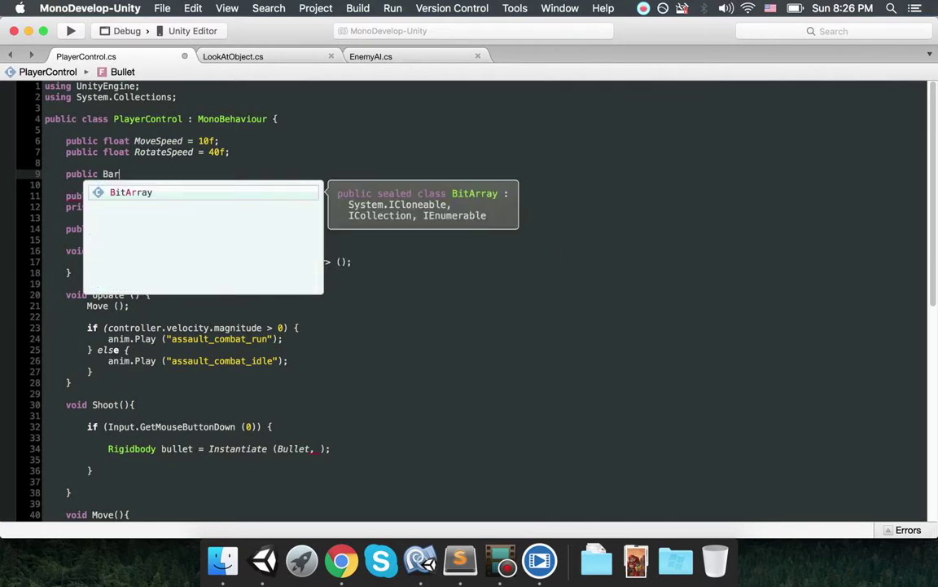
key("BackSpace")
key("BackSpace")
key("BackSpace")
type("Transform Barrel;")
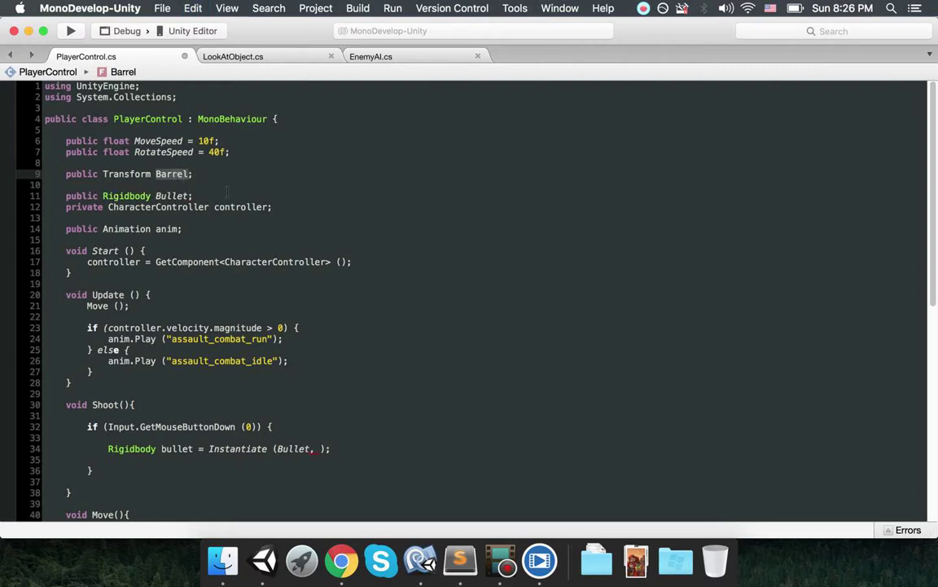
Pass Barrel.position and Barrel.rotation as the second and third arguments of the Instantiate call in Shoot.
key("super+c")
scroll(302, 396, "down", 3)
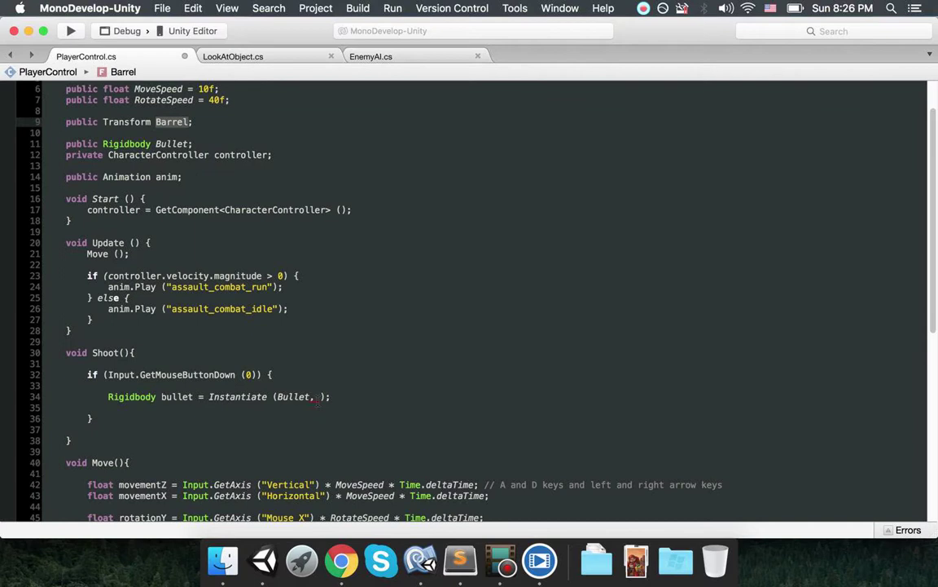
left_click(319, 396)
key("super+v")
type(".")
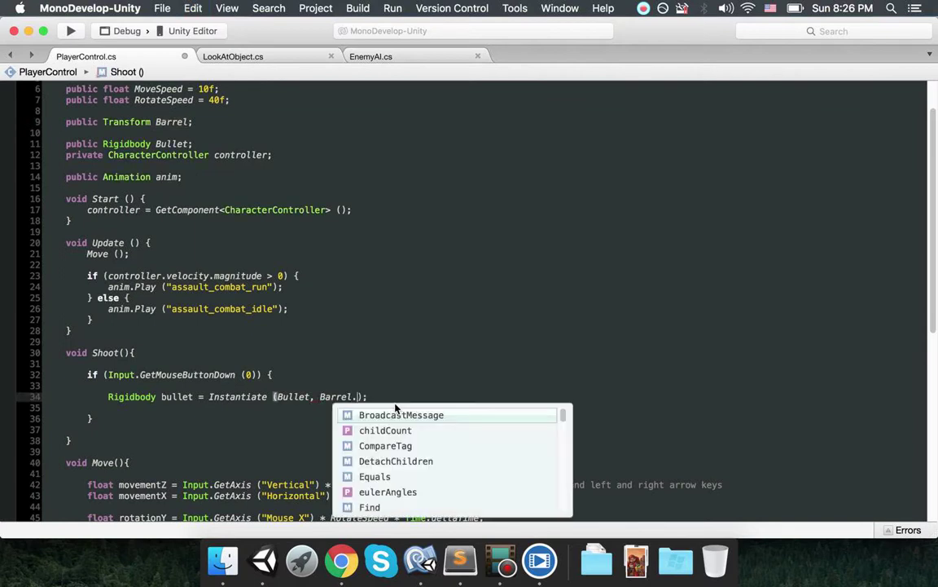
type("position,")
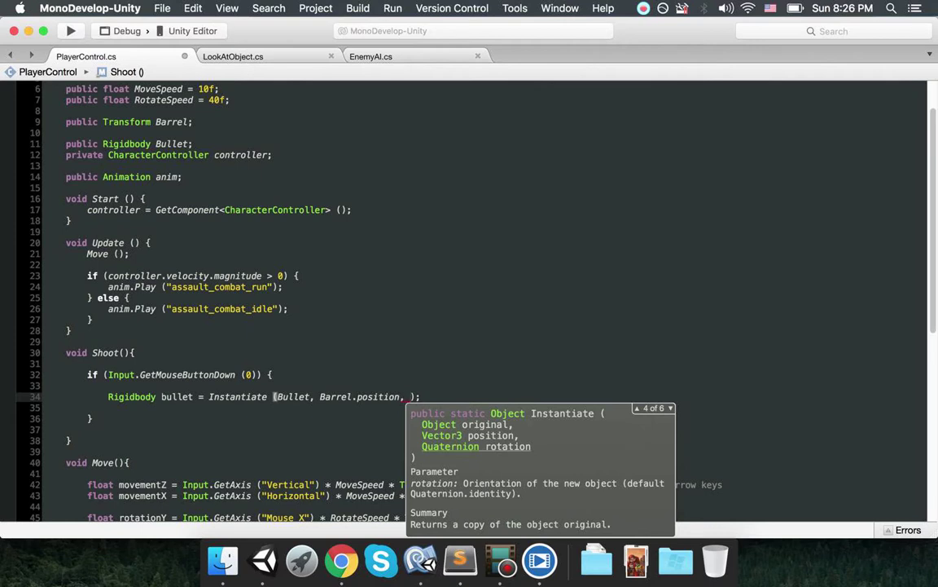
key("super+v")
type(".r")
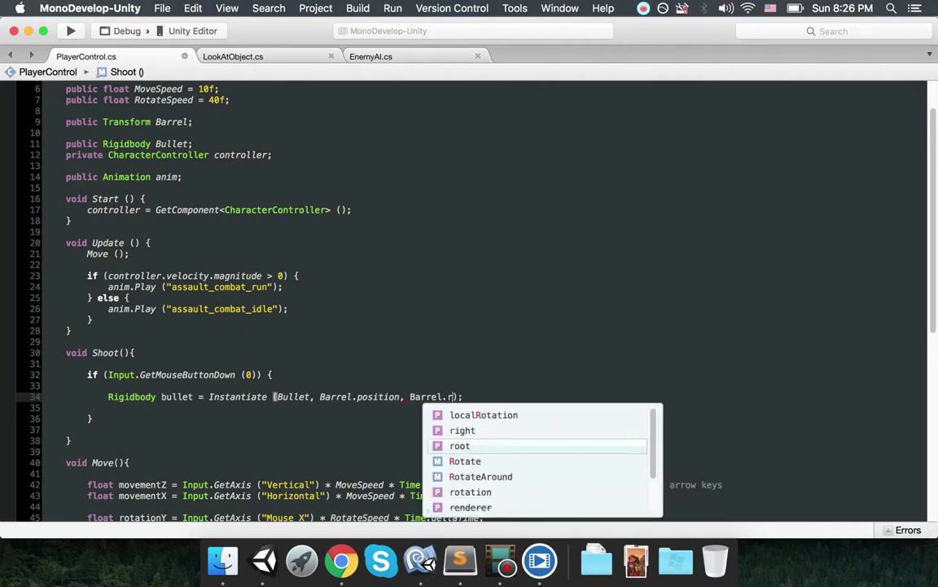
type("otation")
key("Return")
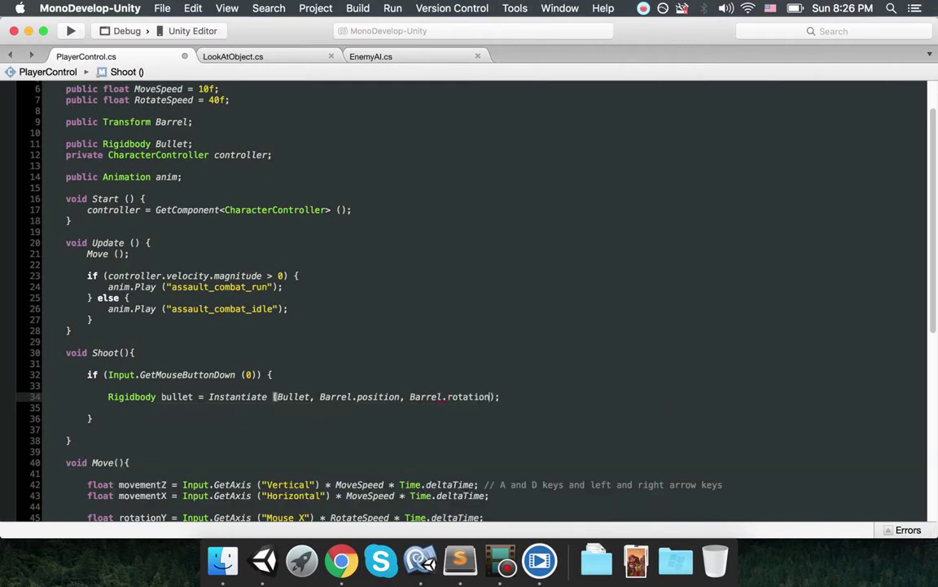
Cast the Instantiate result with "as Rigidbody" before the semicolon.
key("Right")
type("as R")
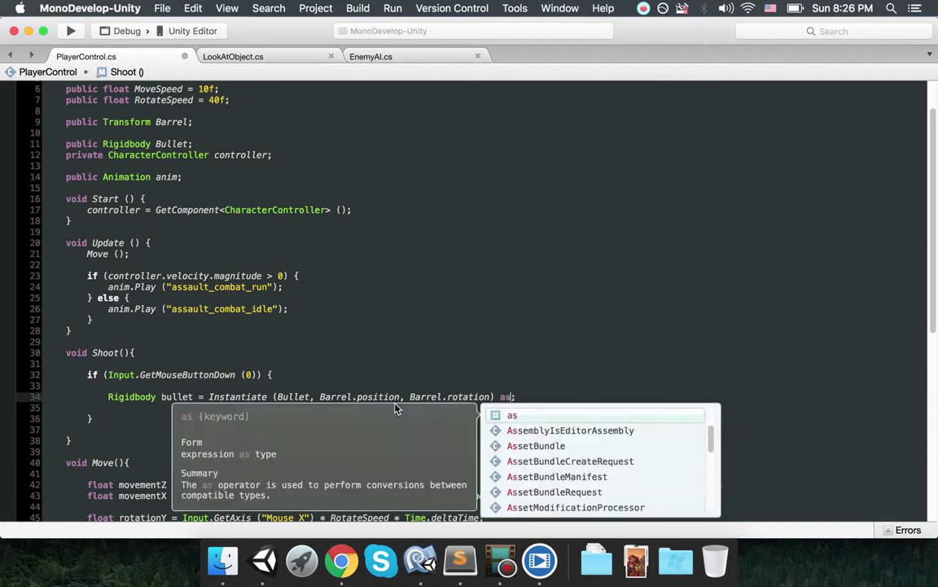
key("Return")
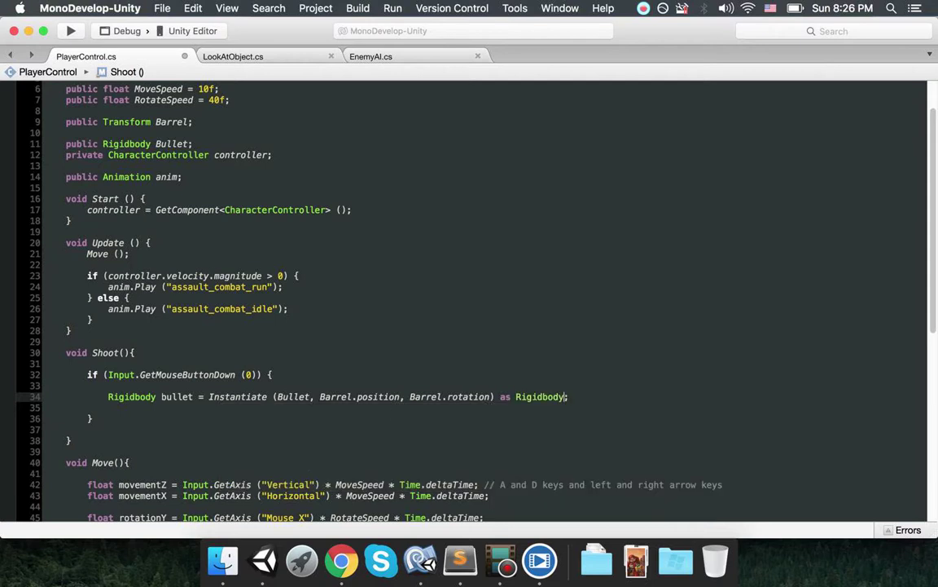
Close the Instantiate statement with a semicolon and begin a statement with bullet on the line below it.
type(";")
key("Return")
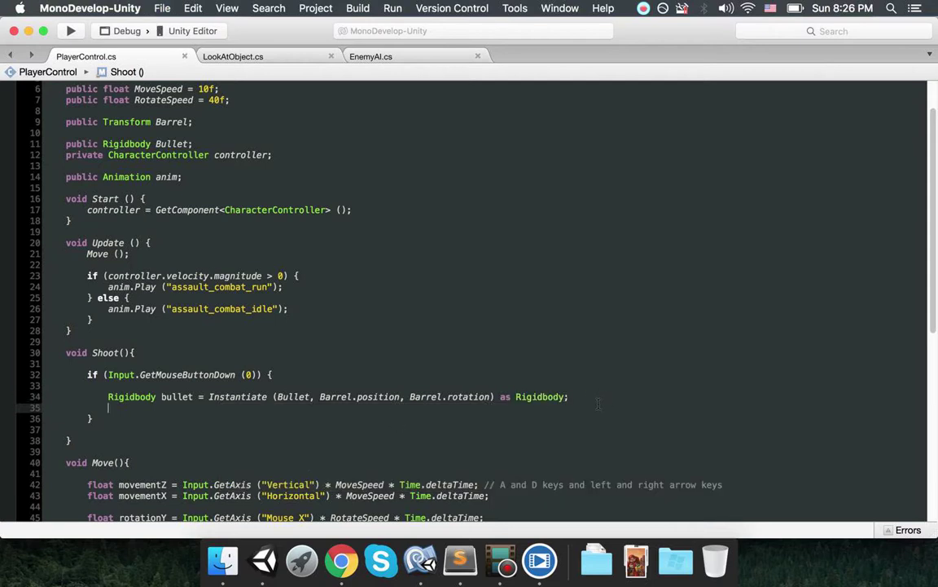
key("Return")
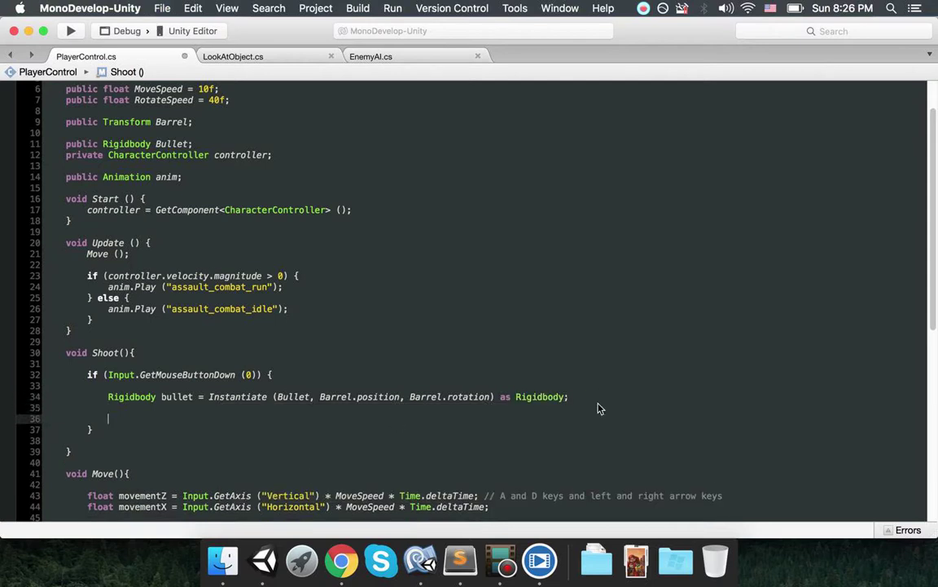
key("Up")
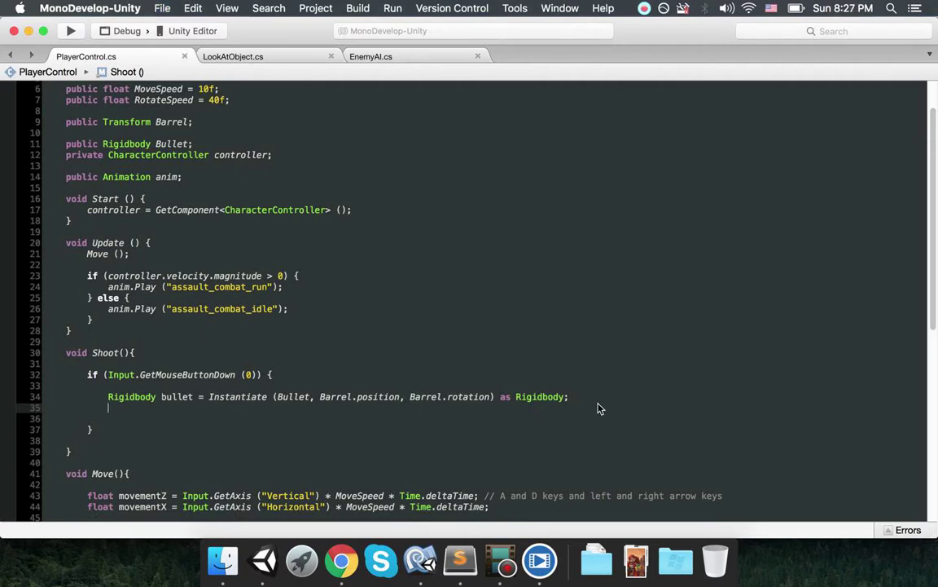
type("bullet")
Declare a public float field BulletSpeed = 200f on its own line between the RotateSpeed and Barrel fields.
scroll(277, 316, "up", 2)
left_click(259, 153)
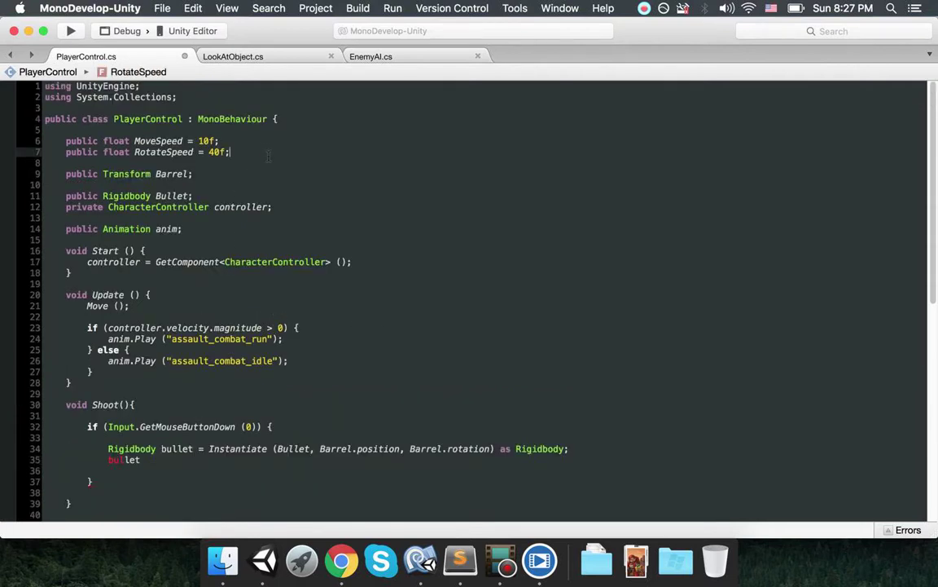
key("Return")
key("Return")
type("public")
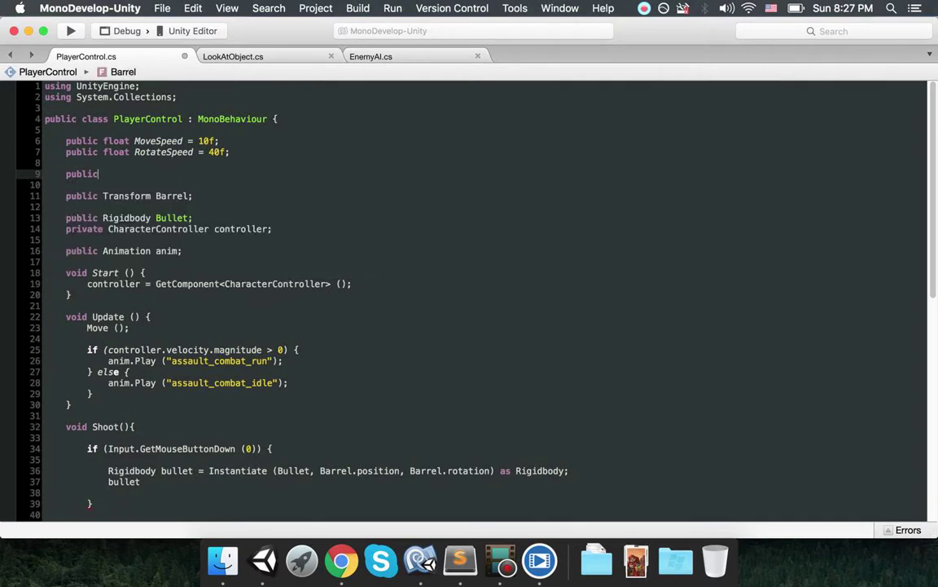
type(" float ")
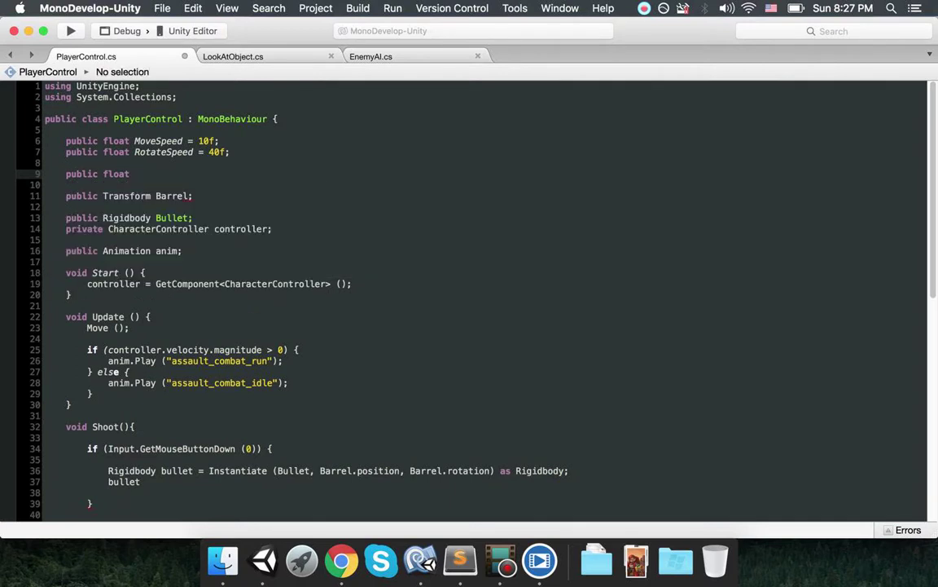
type("Por")
key("BackSpace")
key("BackSpace")
type("ro")
type("BulletS")
type("peed")
type(" = 200f;")
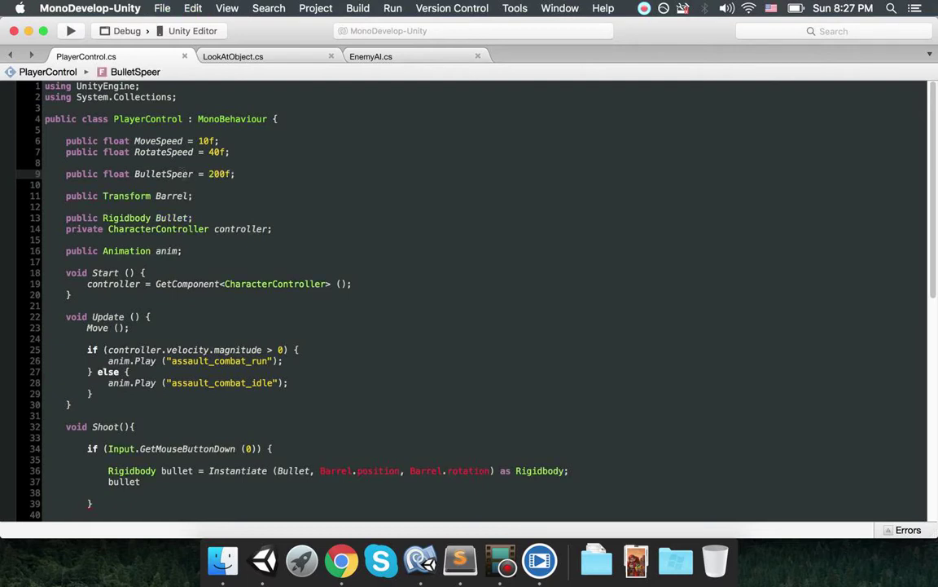
left_click(190, 172)
key("Delete")
type("d")
Continue the bullet statement in Shoot with an AddForce call whose first argument is bullet.transform.forward * BulletSpeed.
scroll(192, 173, "down", 5)
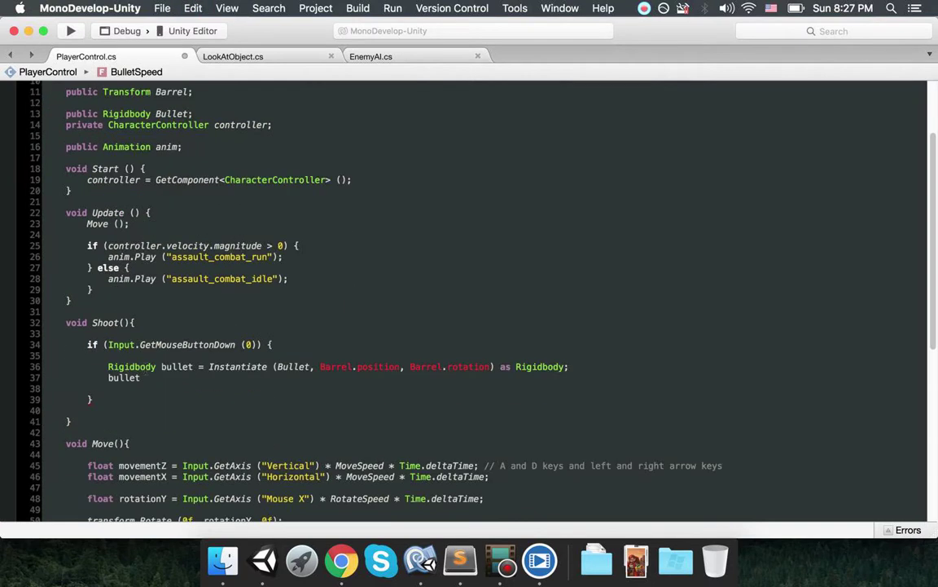
type(".Ad")
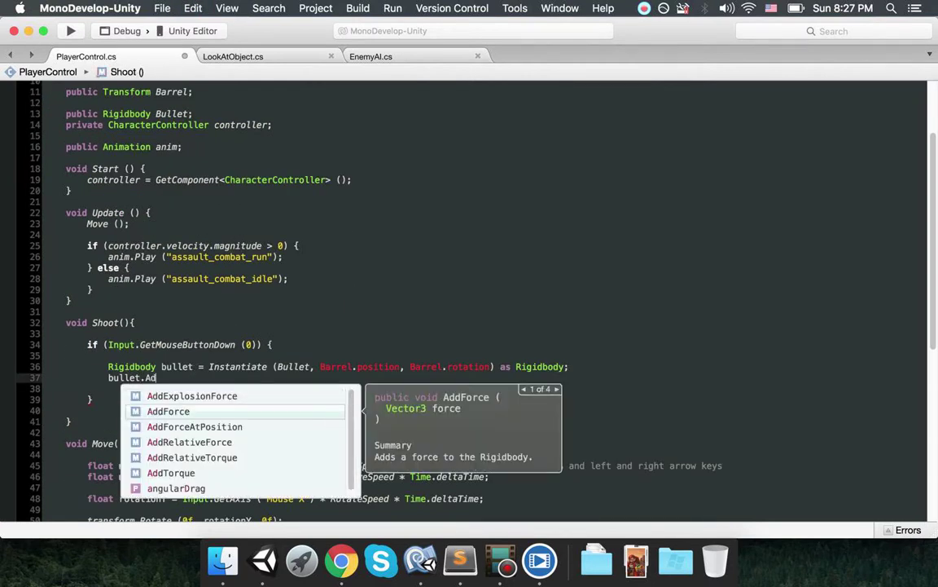
type("dForce(")
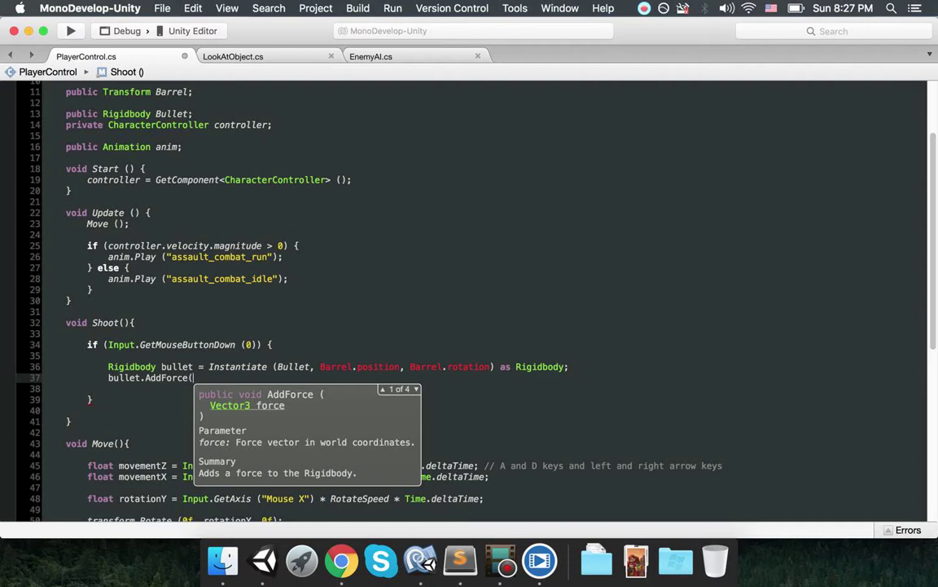
type("bullet.t")
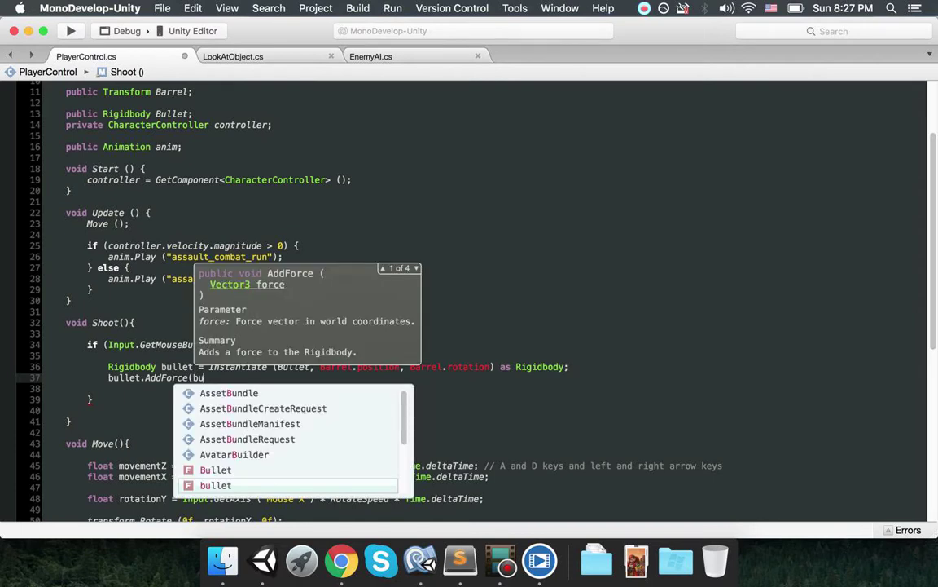
type("ransform")
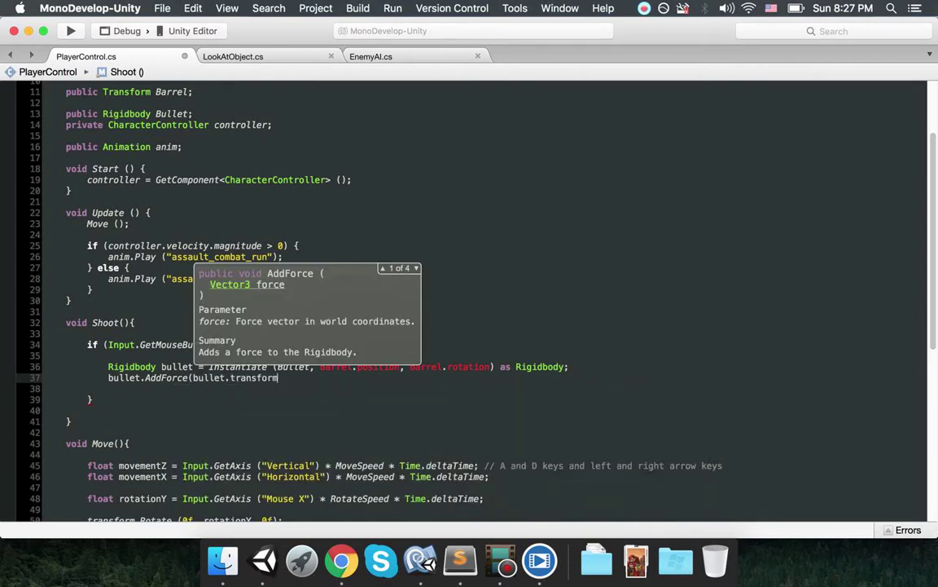
type(".fo")
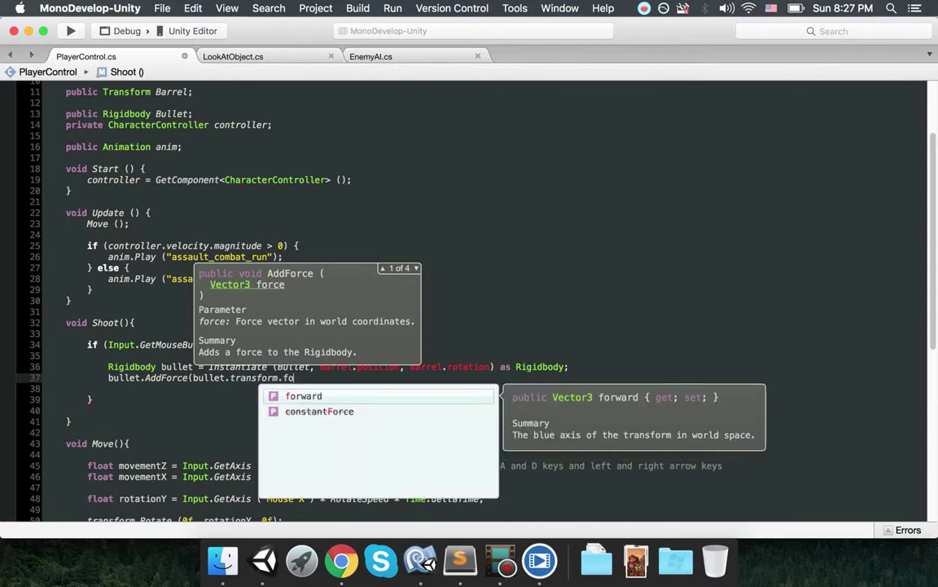
key("BackSpace")
key("Return")
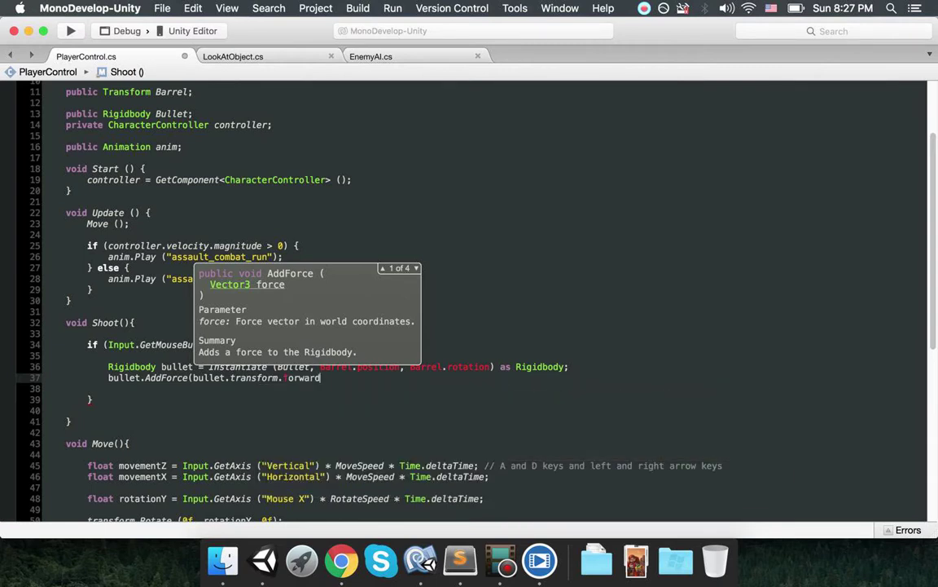
type("* BulletSpeed")
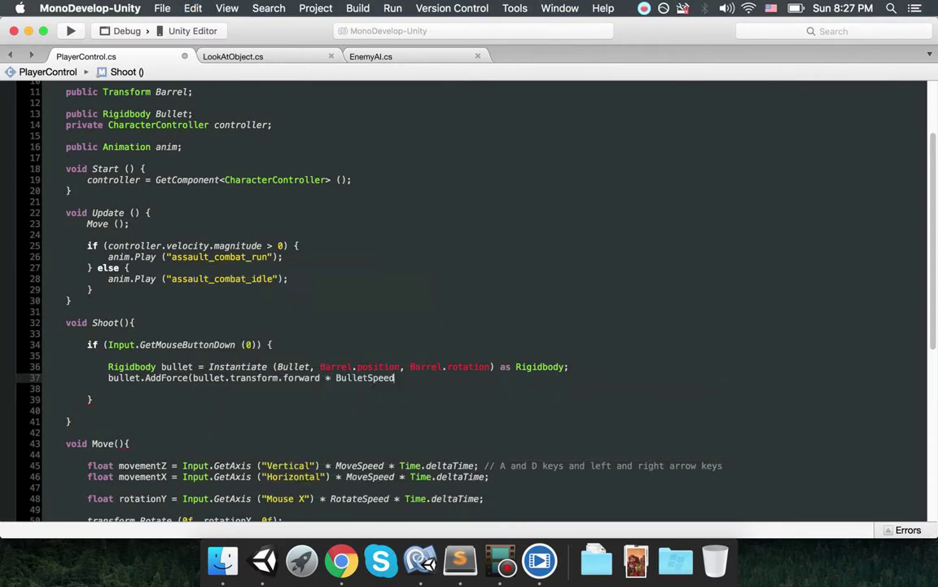
Pass ForceMode.Impulse as the second AddForce argument and close the statement with a parenthesis and semicolon.
type(", Forcece")
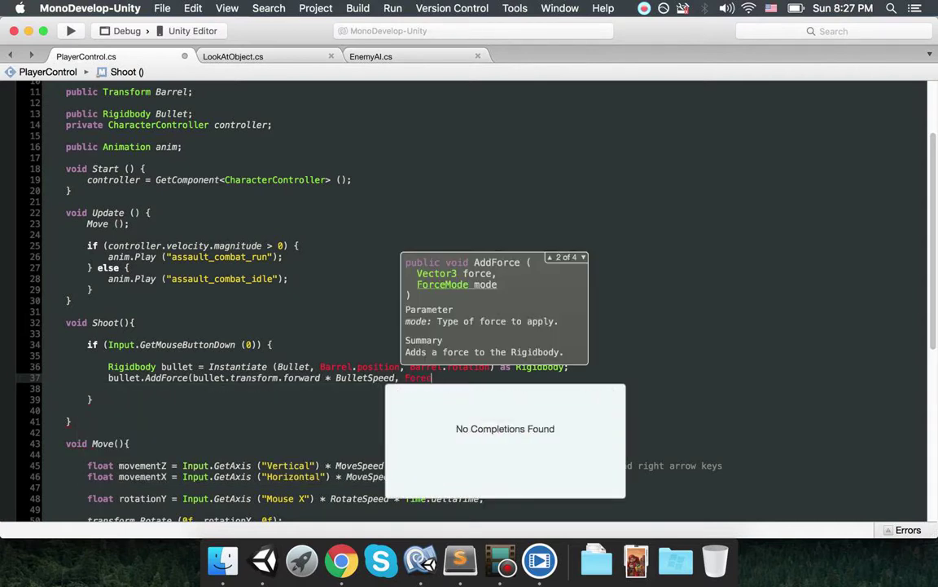
key("BackSpace")
key("BackSpace")
key("BackSpace")
key("BackSpace")
key("BackSpace")
key("BackSpace")
key("BackSpace")
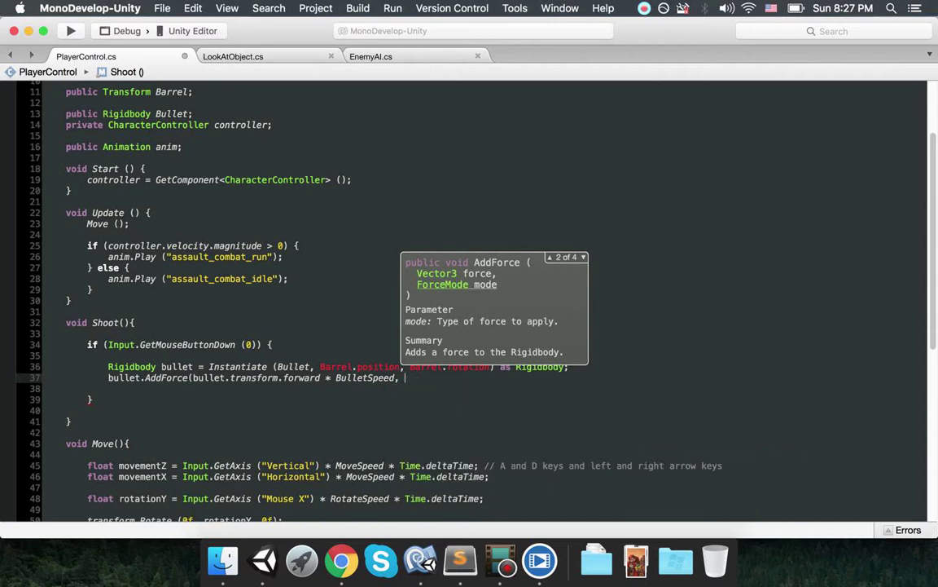
type("ForceM")
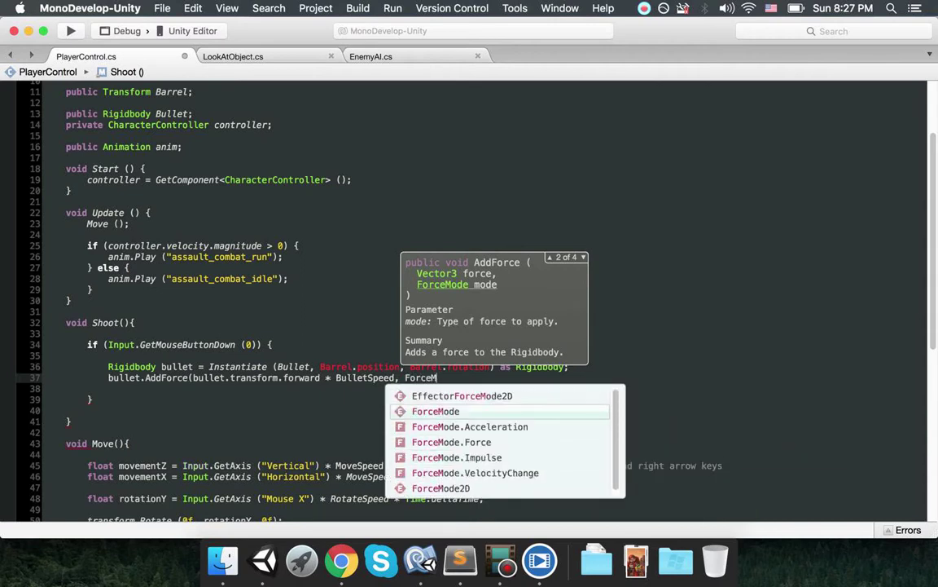
key("Down")
key("Down")
key("Down")
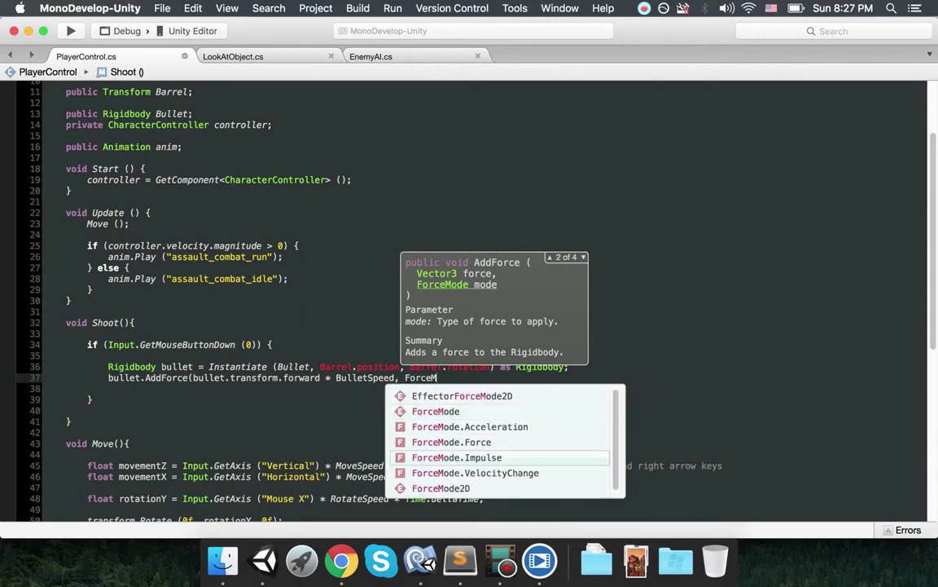
key("Right")
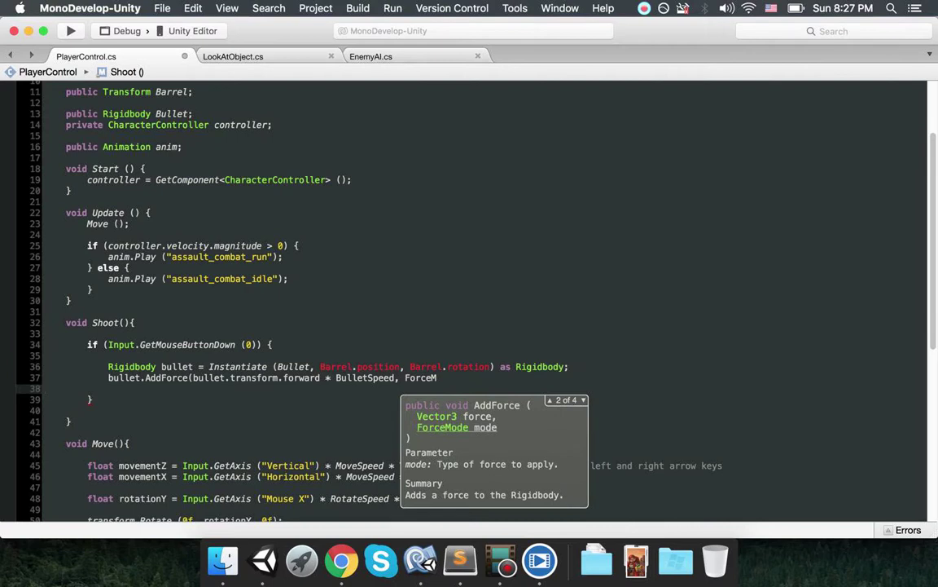
key("BackSpace")
type("ode.I")
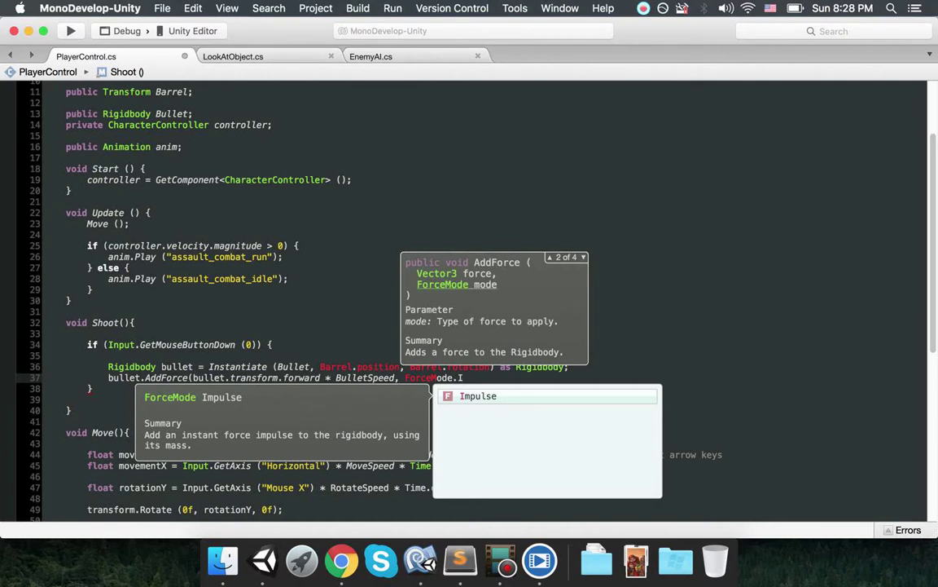
key("Return")
type(")")
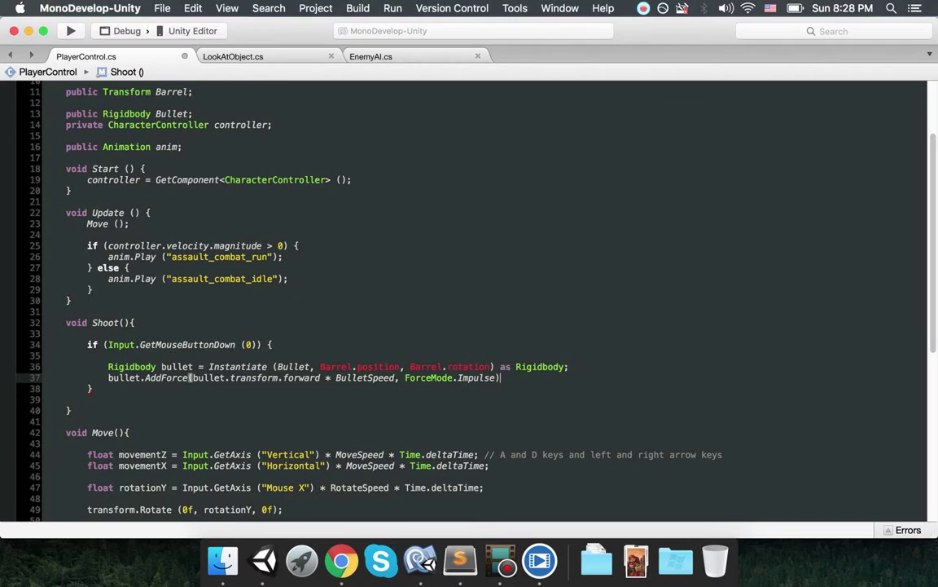
type(";")
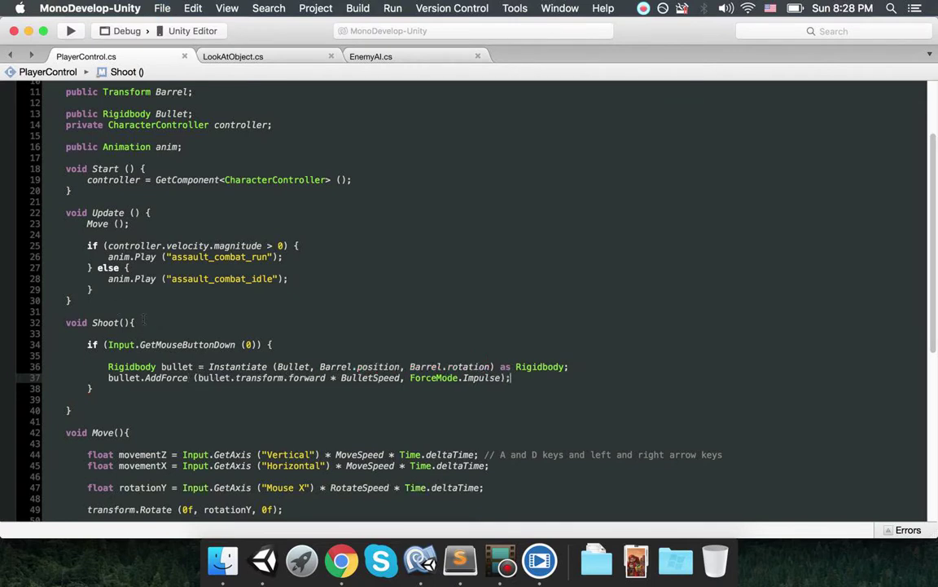
Call Shoot () right after Move () in Update, with blank lines above and below the two calls.
left_click_drag(130, 323, 92, 325)
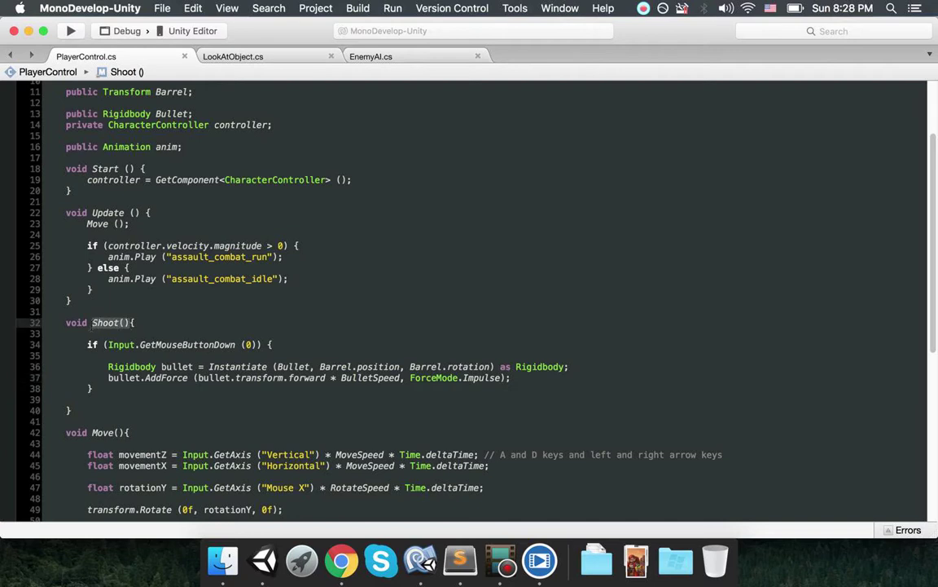
left_click(154, 234)
type("Shoot ();")
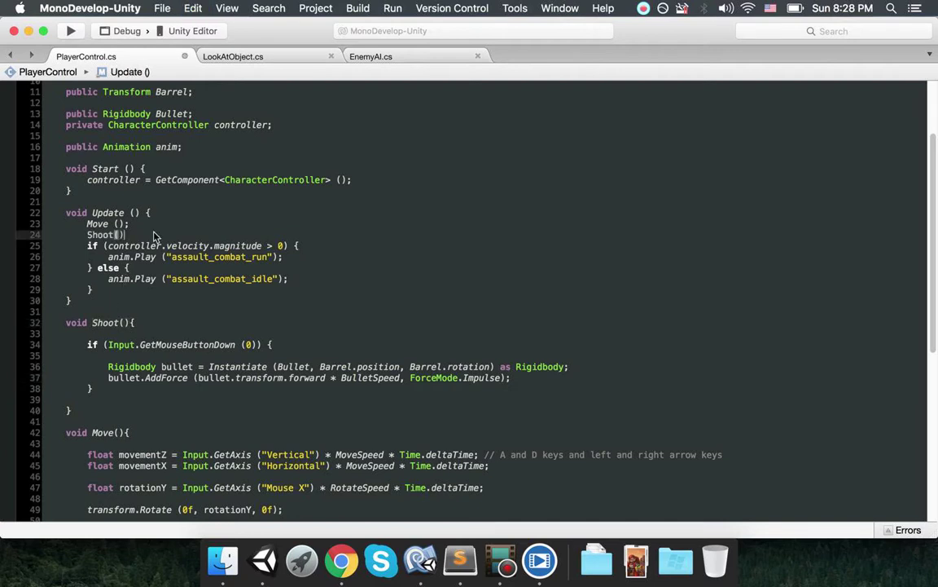
key("Return")
left_click(153, 212)
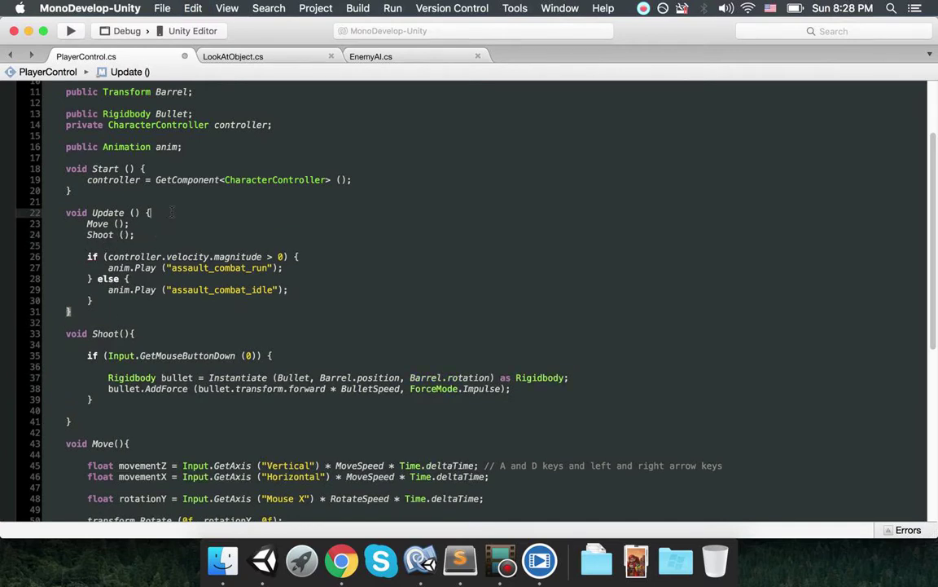
key("Return")
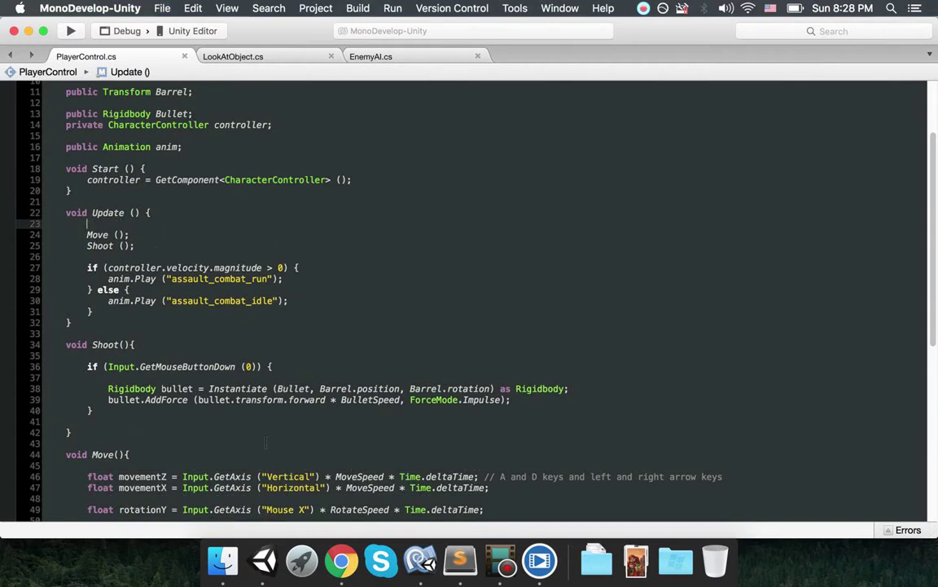
left_click(588, 391)
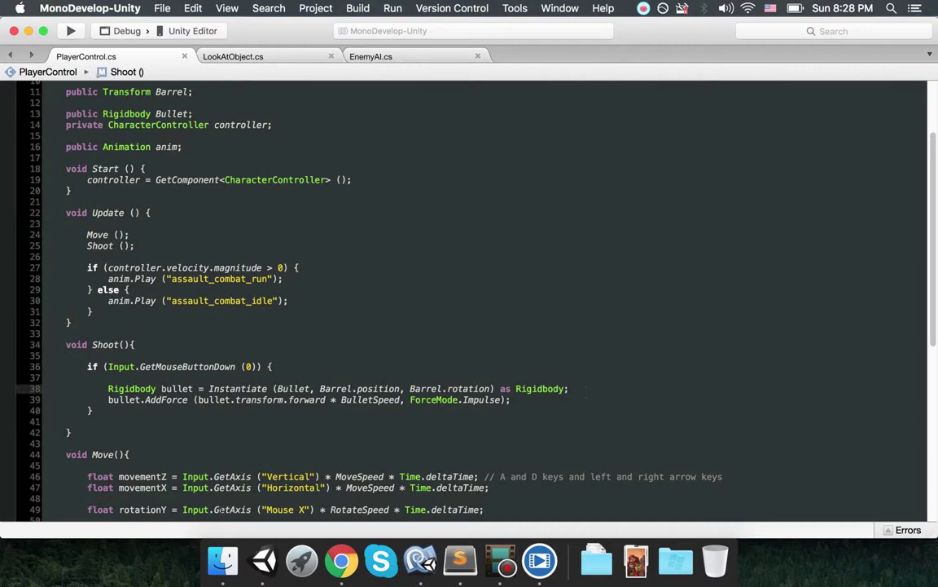
Switch to Unity and create an empty child object named Barrel under Player.
left_click(263, 560)
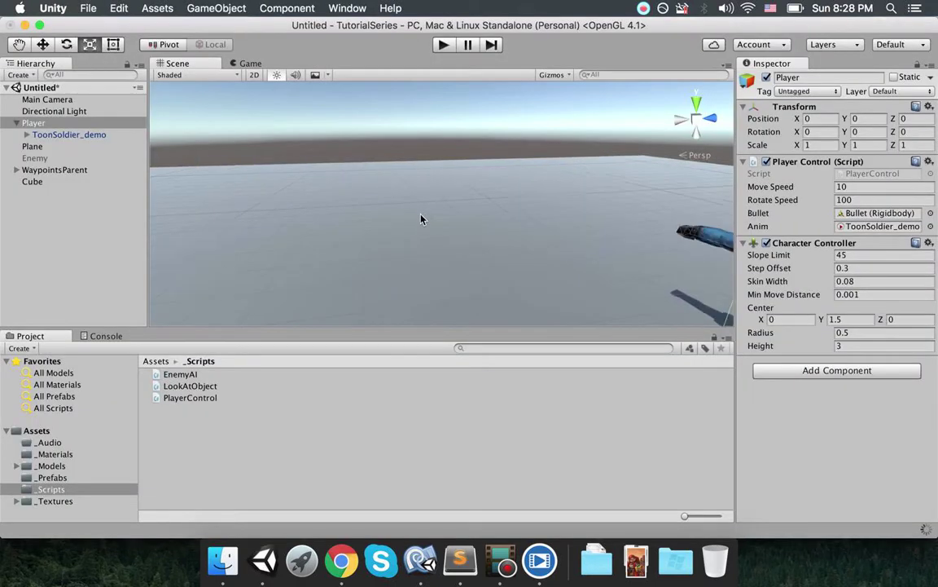
scroll(420, 219, "down", 2)
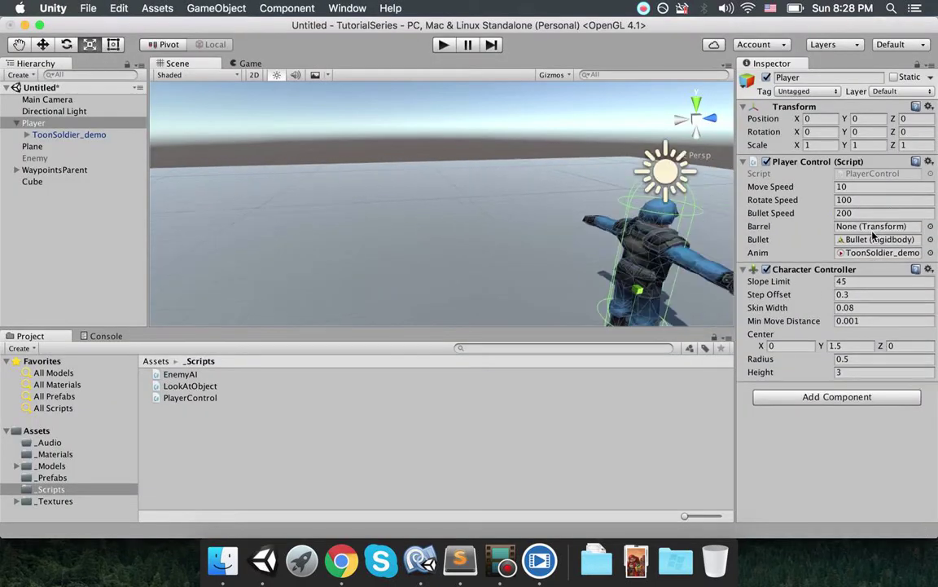
left_click_drag(489, 236, 412, 213, "alt")
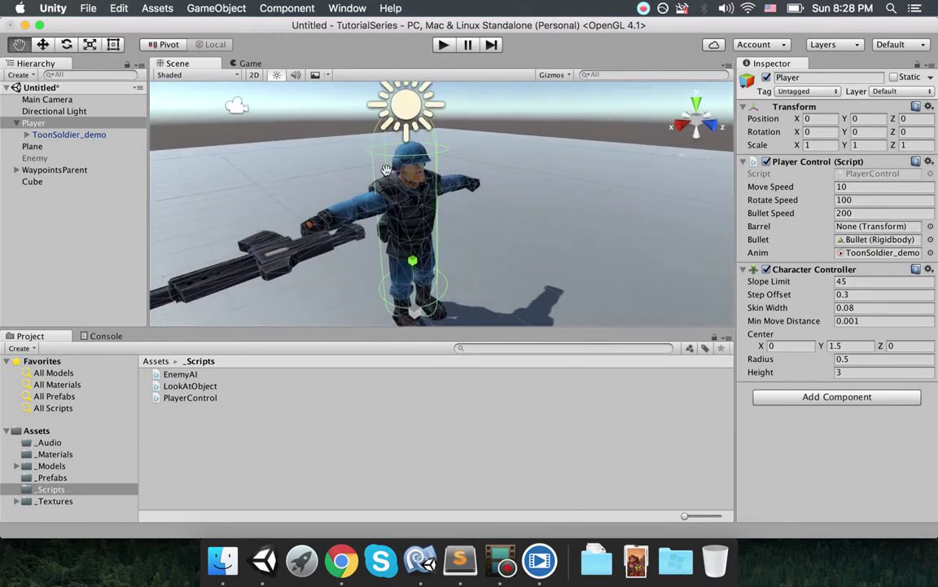
right_click(47, 124)
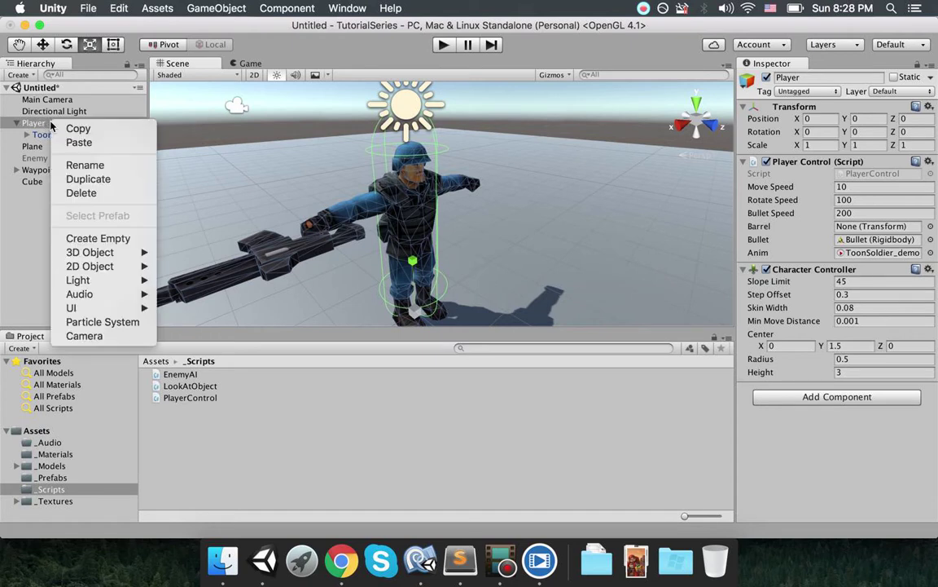
left_click(112, 238)
type("Barrel")
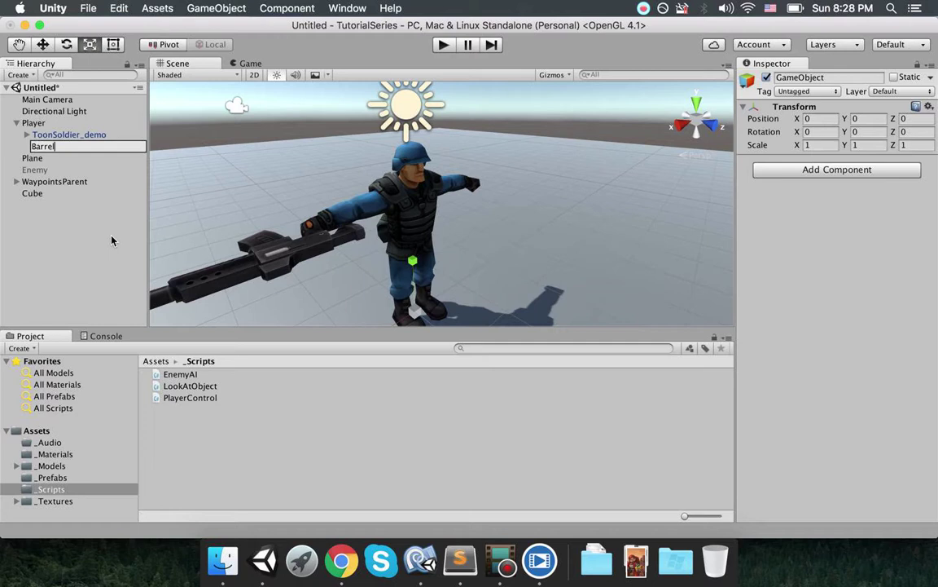
key("Return")
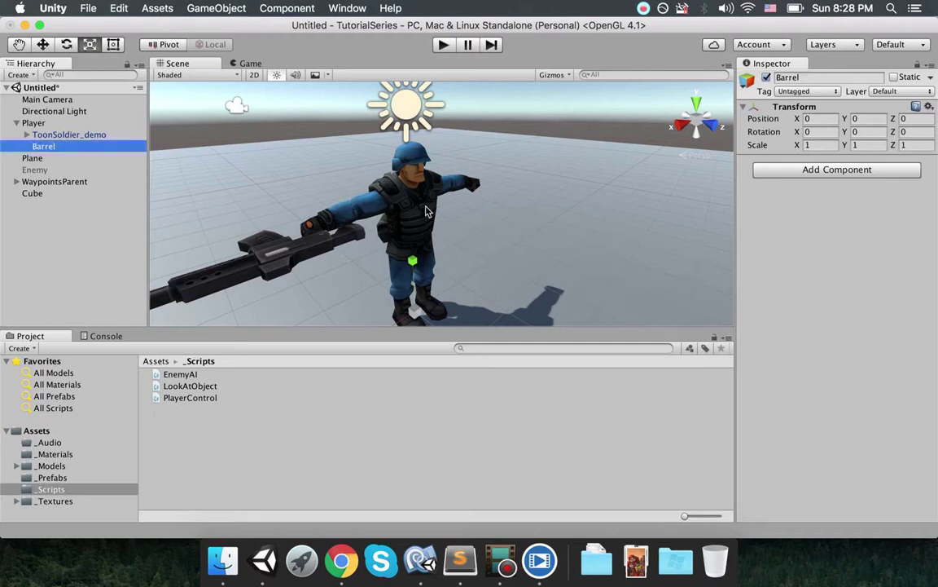
Raise the Barrel object to Y 1.8 and move it forward of the player to about Z 1.62.
scroll(320, 176, "down", 3)
left_click(858, 119)
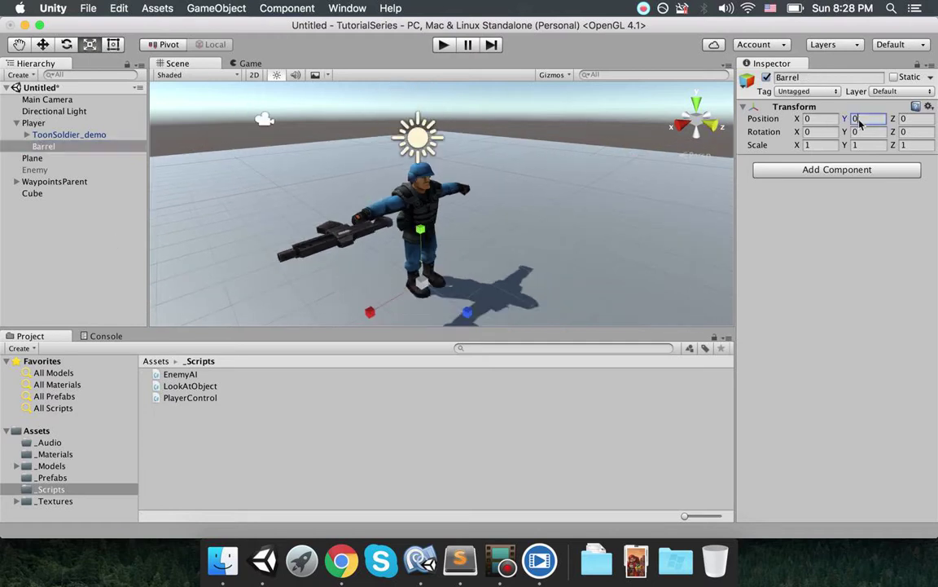
type("2")
double_click(872, 120)
type("1")
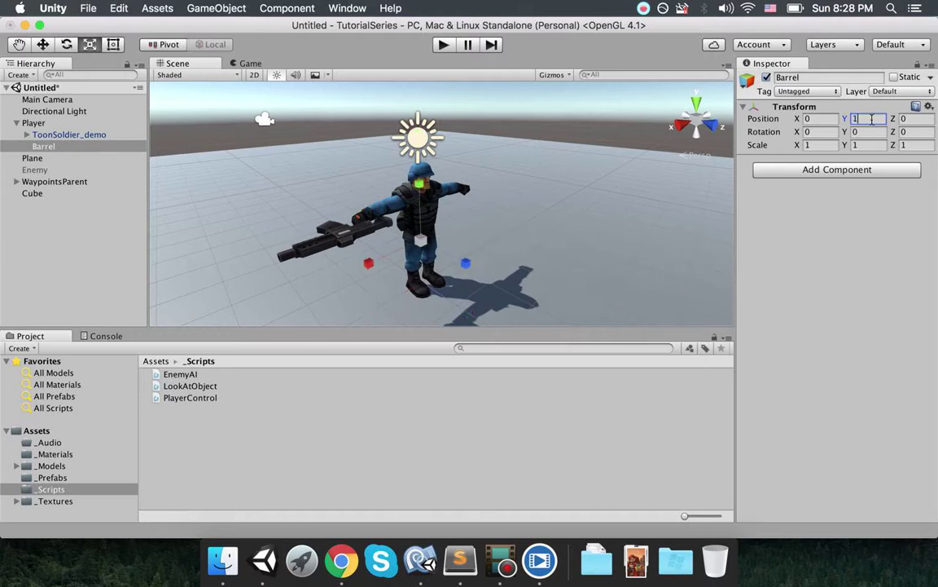
type(".4")
key("BackSpace")
type("5")
key("BackSpace")
key("BackSpace")
key("BackSpace")
type("1.8")
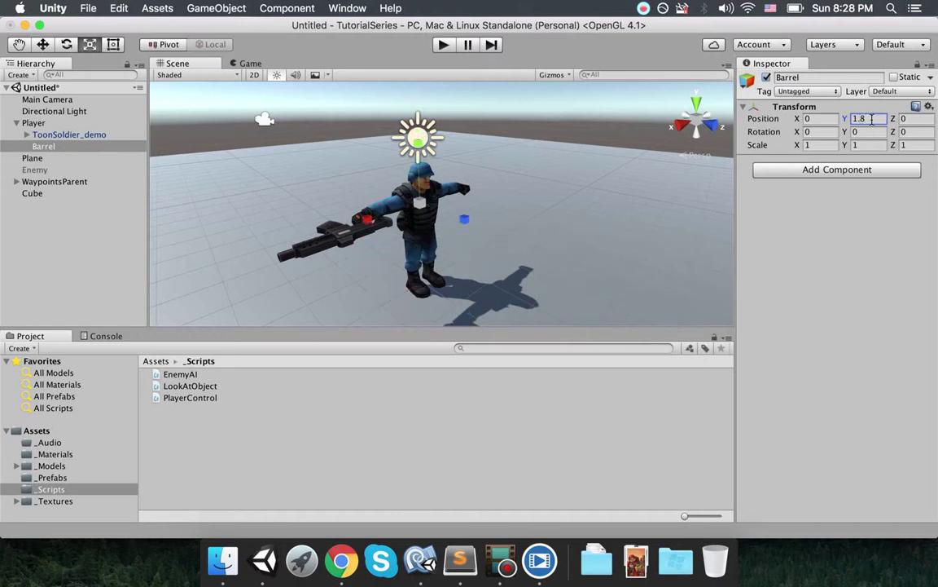
left_click(43, 44)
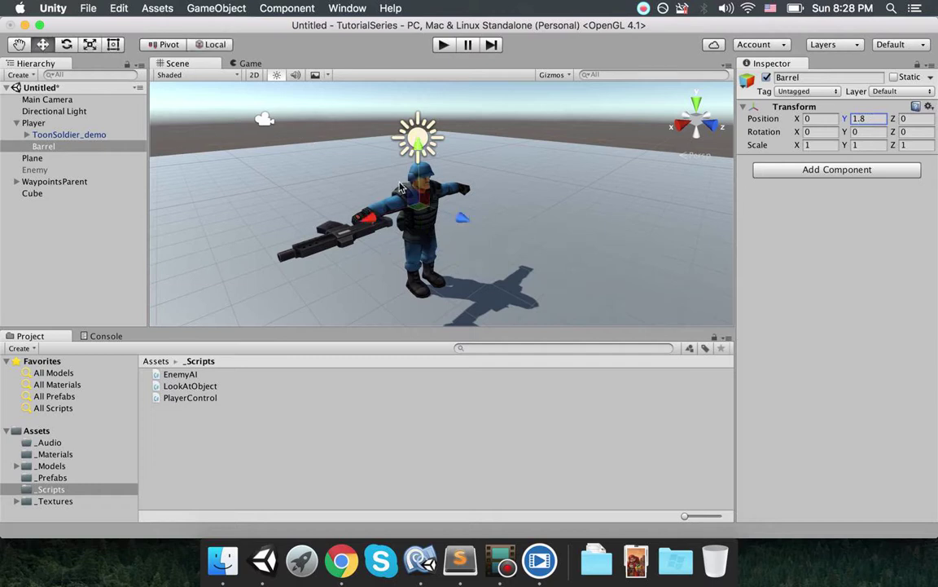
left_click_drag(445, 210, 588, 217)
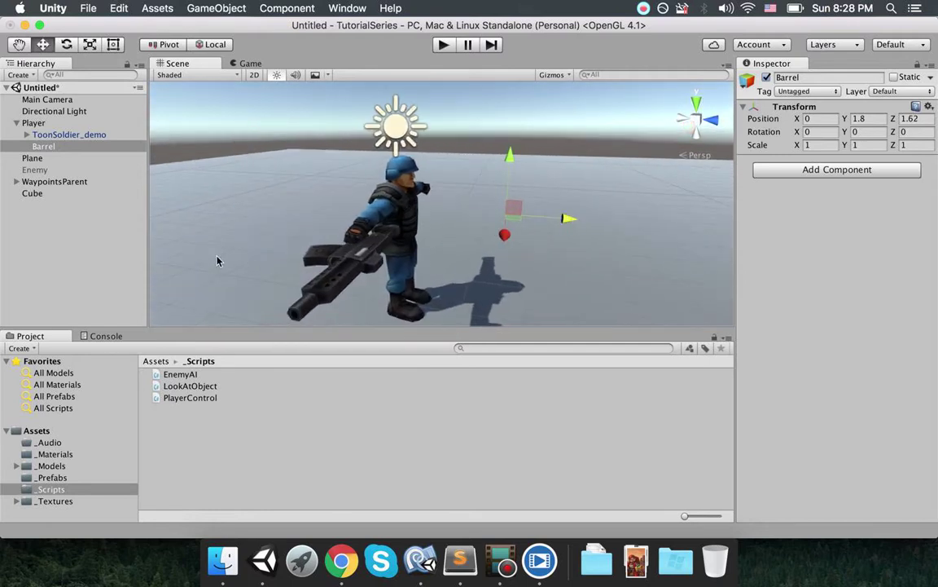
Assign the Barrel object to the Barrel slot of the Player's Player Control script.
left_click(67, 124)
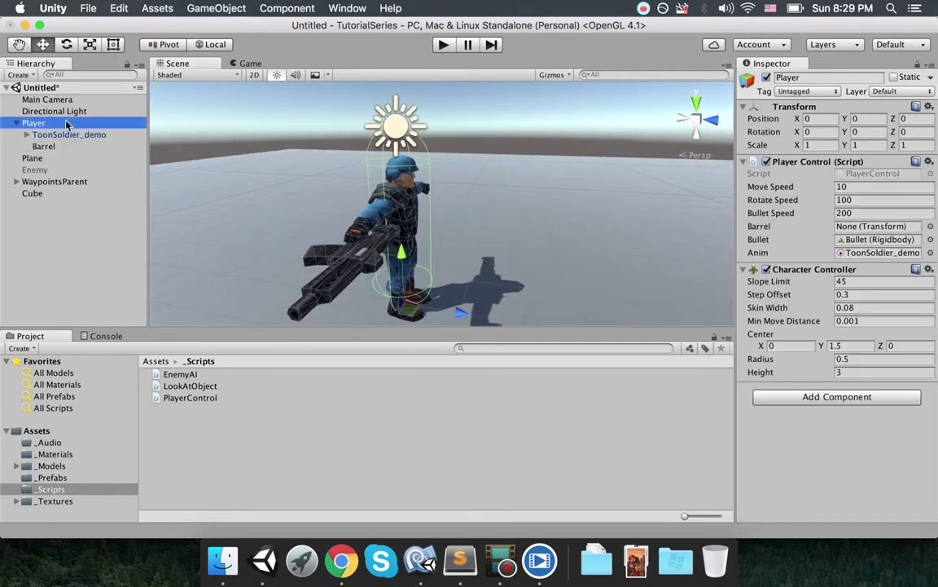
left_click_drag(43, 147, 831, 224)
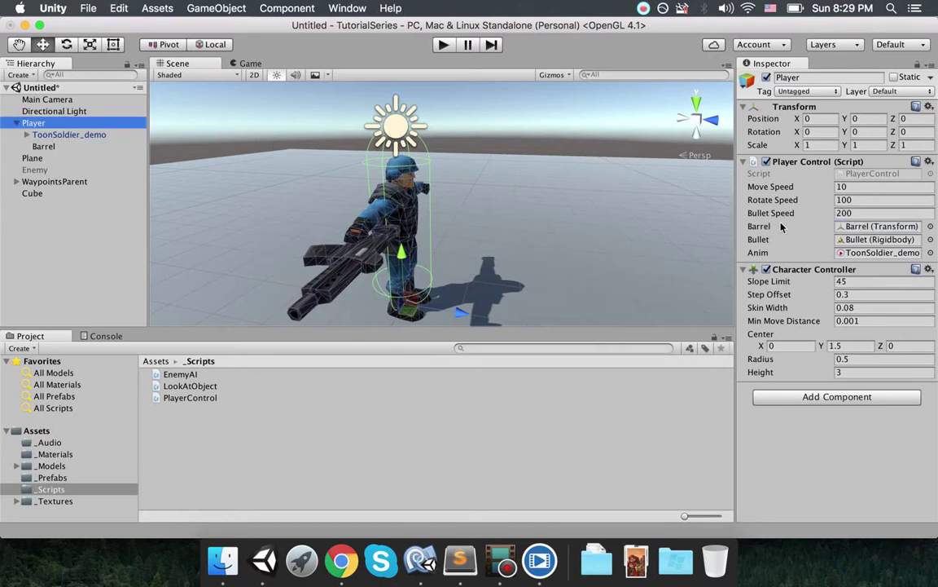
left_click(901, 228)
key("super+s")
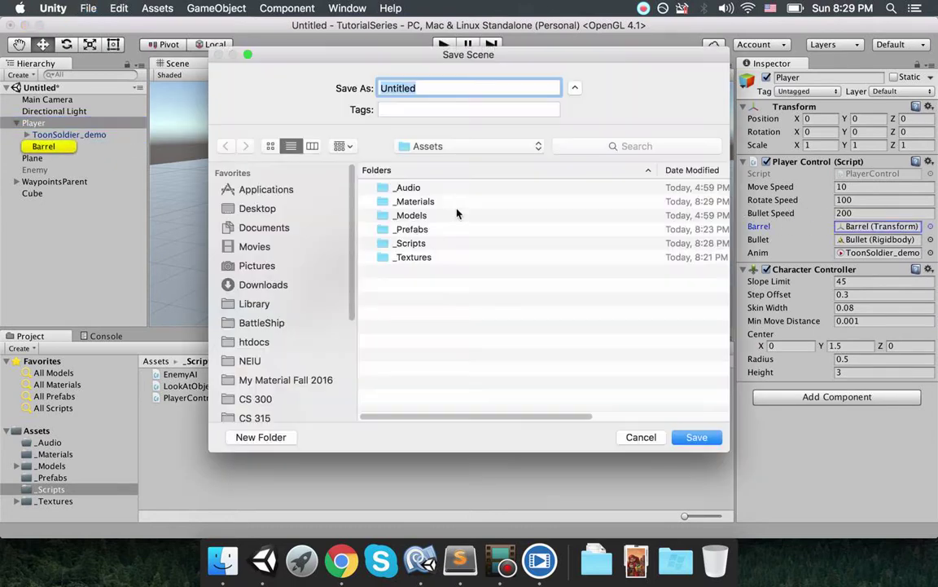
left_click(645, 440)
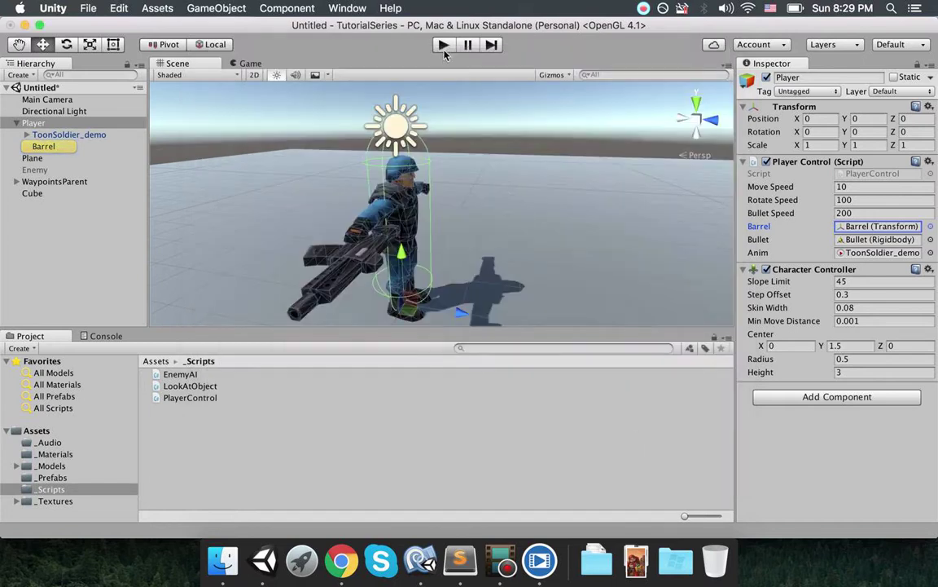
Play-test the scene by turning the player and firing bullets in several directions, and stop play mode.
key("super+p")
key("Left")
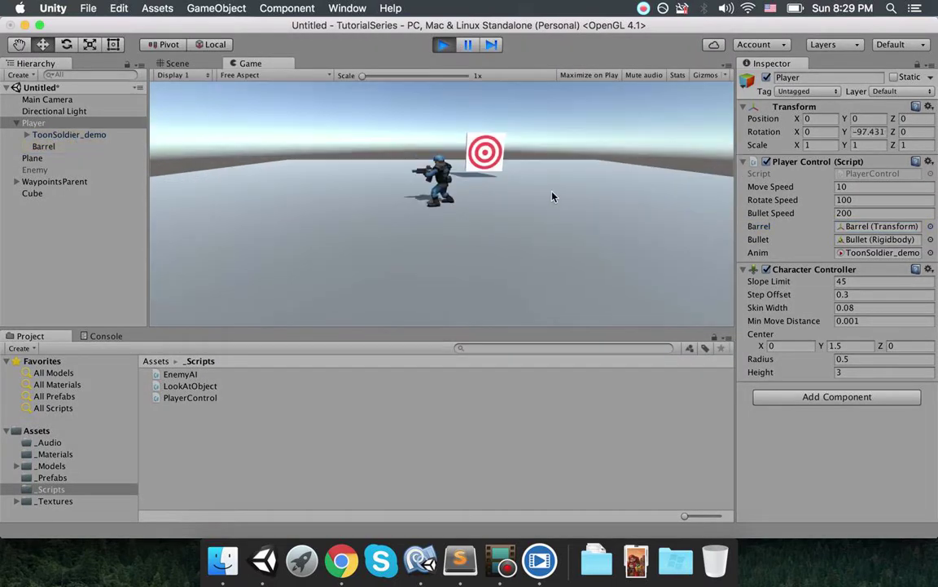
left_click(458, 185)
left_click(278, 182)
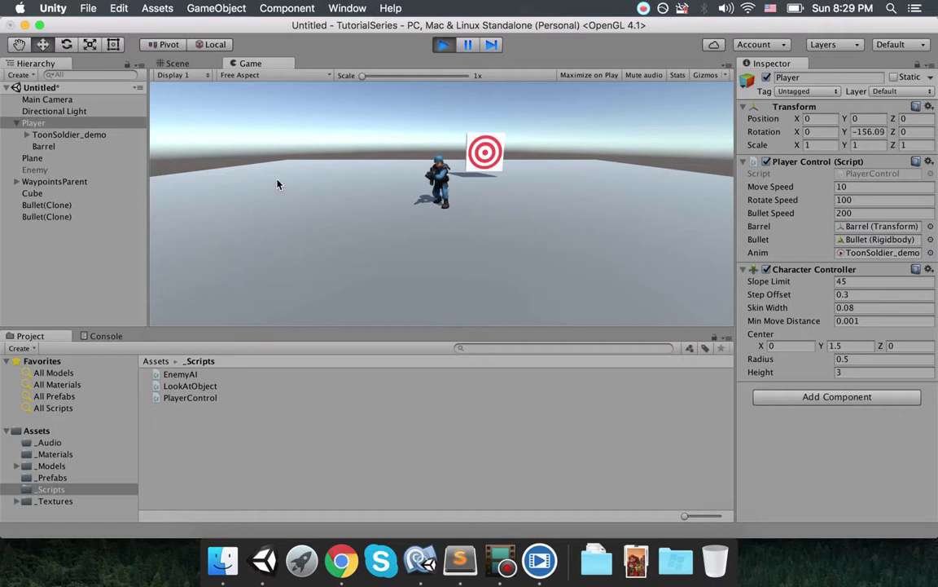
key("Left")
key("Right")
left_click(394, 146)
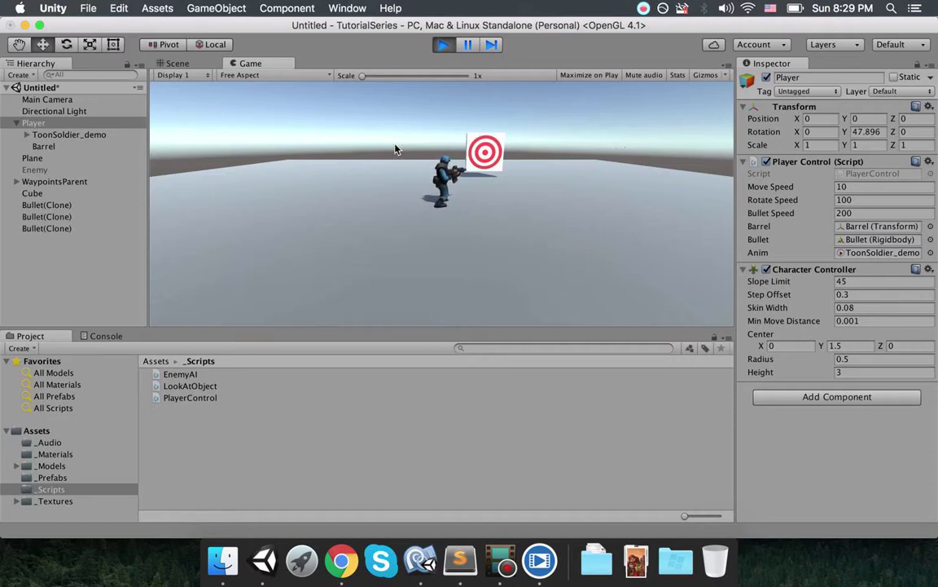
key("Right")
left_click(481, 154)
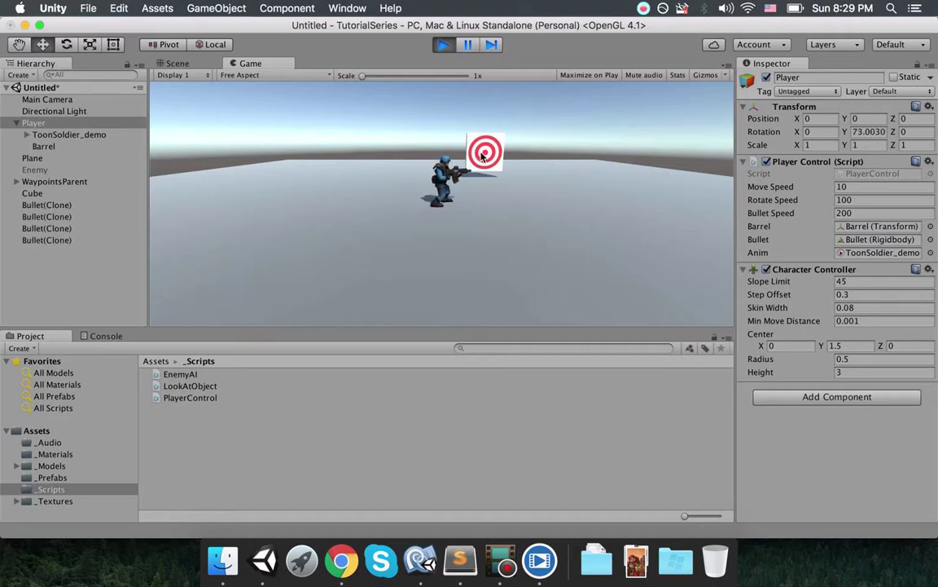
left_click(442, 44)
Set the Player's Bullet Speed to 100 and play-test shooting while turning and moving the player.
left_click(850, 213)
type("10")
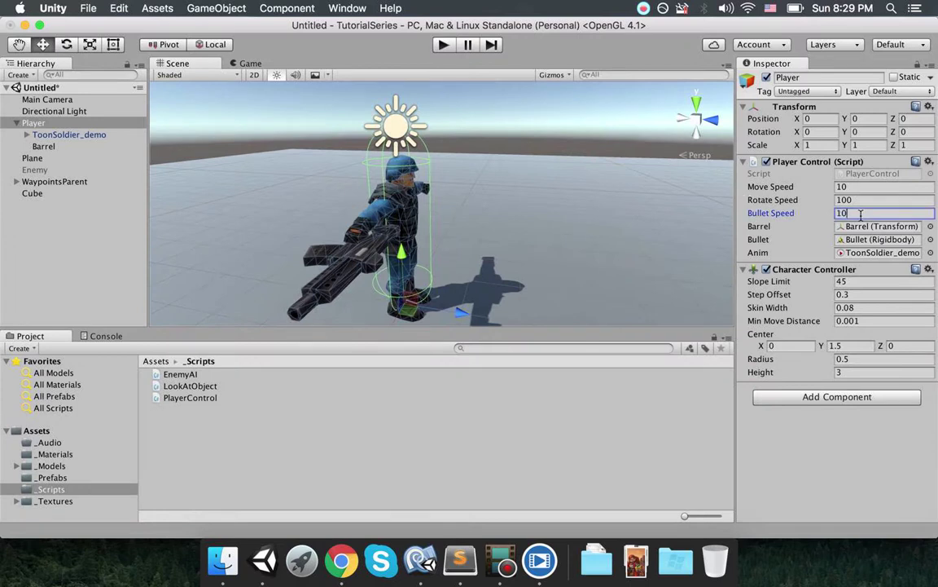
left_click(442, 44)
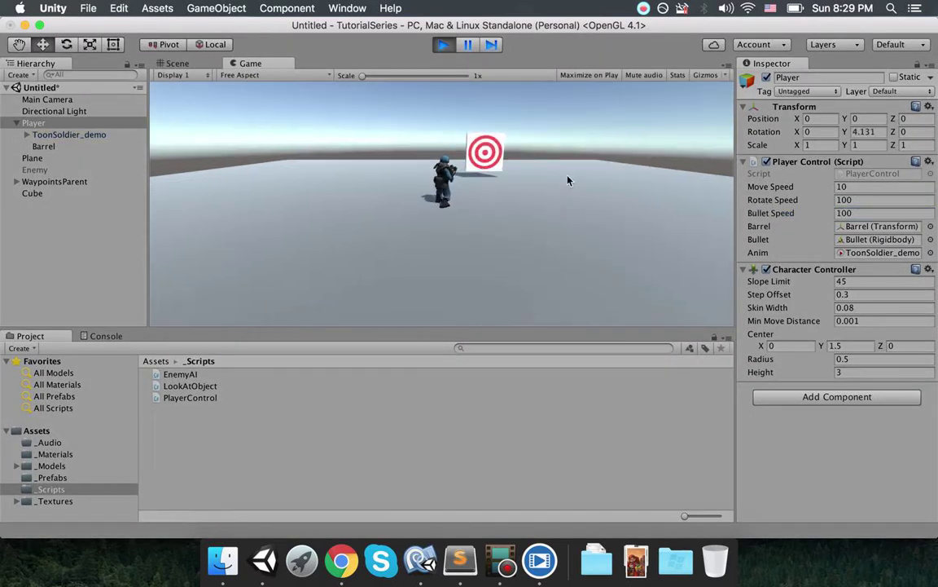
left_click(612, 181)
left_click(343, 169)
left_click(295, 178)
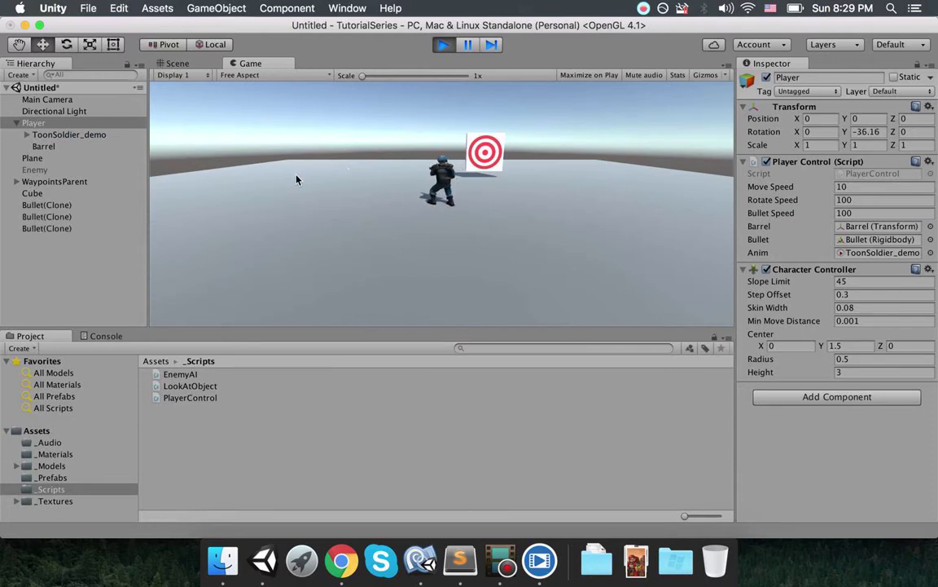
left_click(295, 179)
left_click(221, 186)
left_click(221, 186)
key("s")
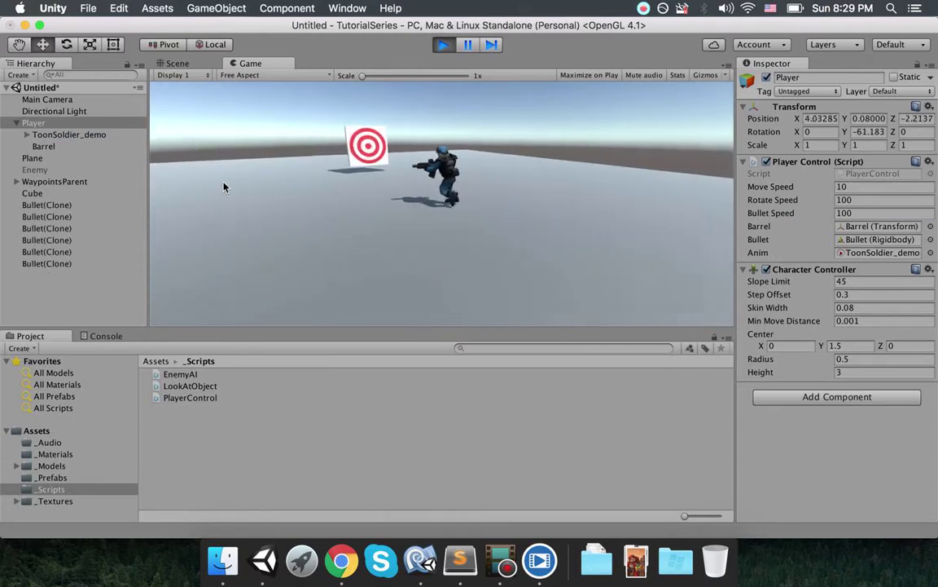
left_click(224, 185)
left_click(224, 185)
key("d")
left_click(443, 45)
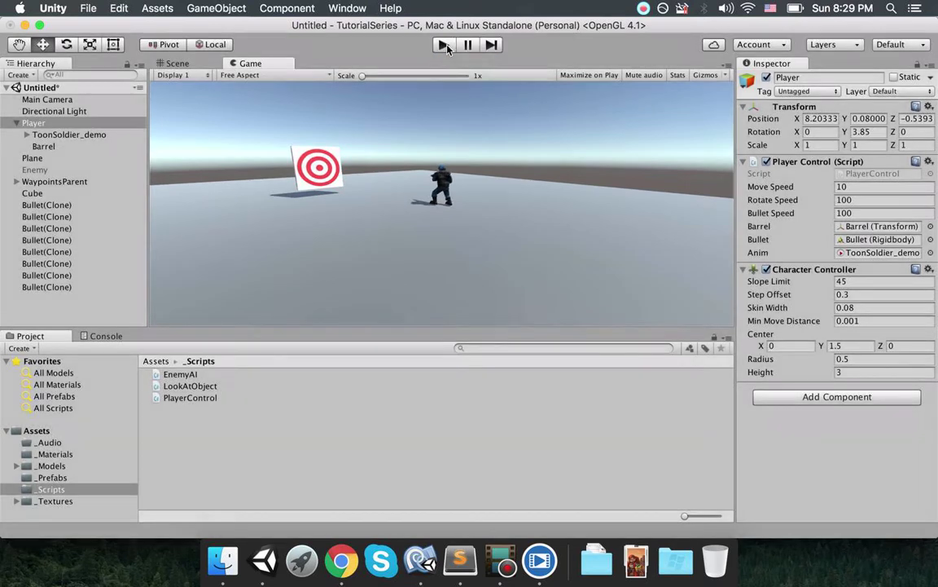
Set the Player's Bullet Speed to 50 and enable Use Gravity on the Bullet prefab's Rigidbody.
left_click(870, 213)
type("50")
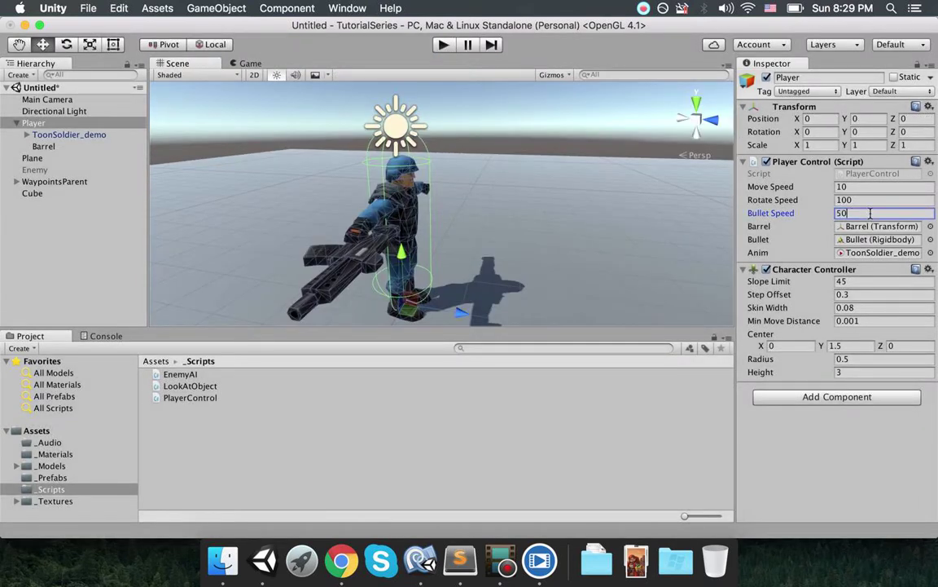
left_click(57, 478)
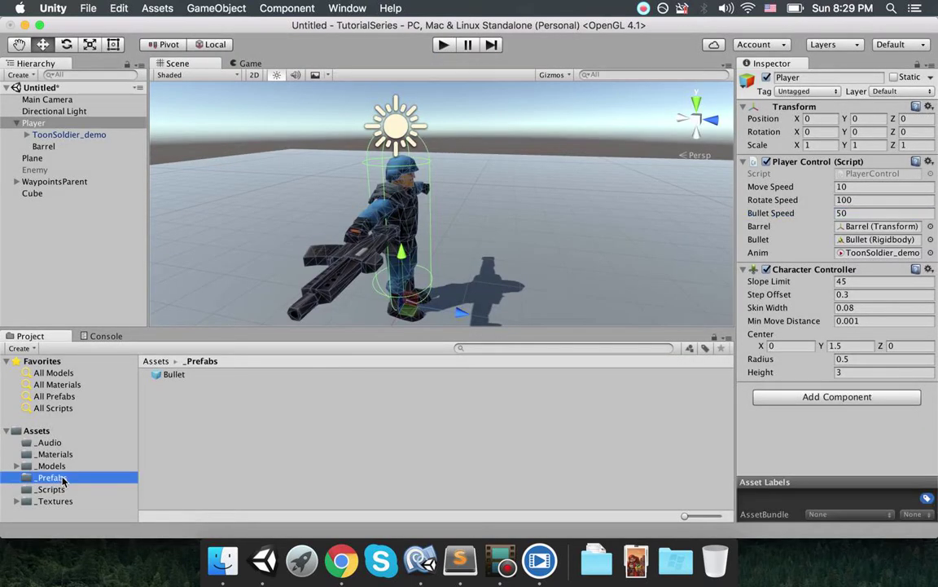
left_click(172, 376)
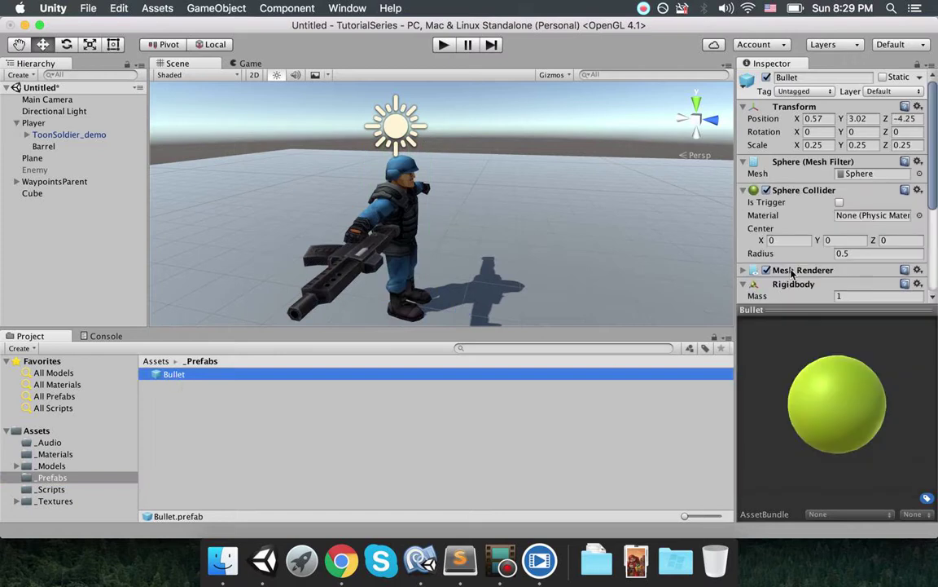
scroll(800, 267, "down", 3)
left_click(839, 247)
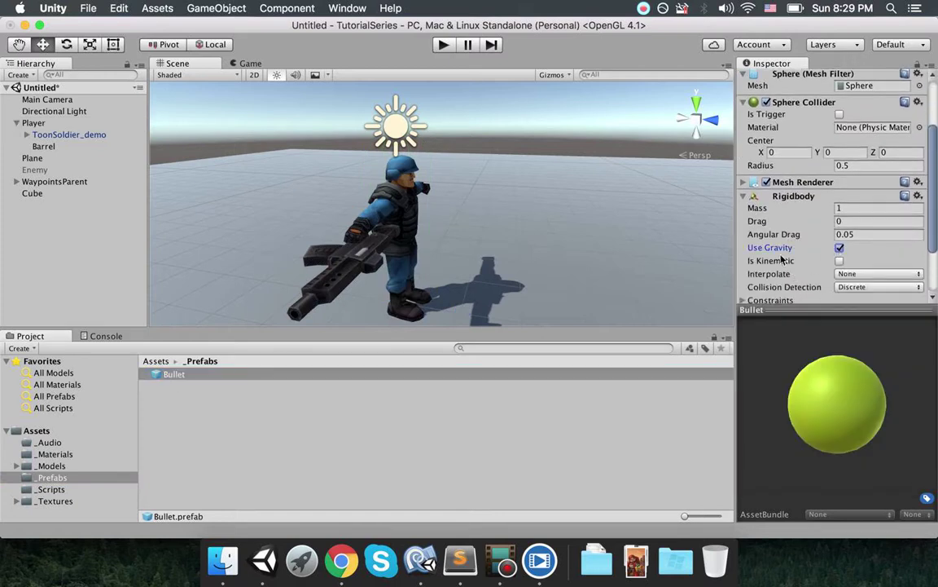
Play-test firing the gravity-affected bullets at the target cube while turning and running the player, and stop play mode.
left_click(444, 45)
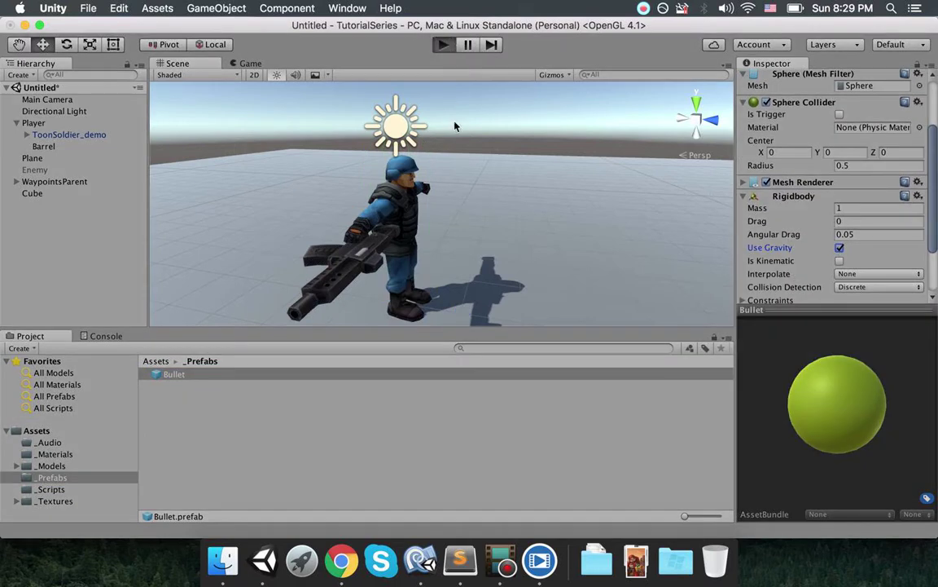
left_click(613, 155)
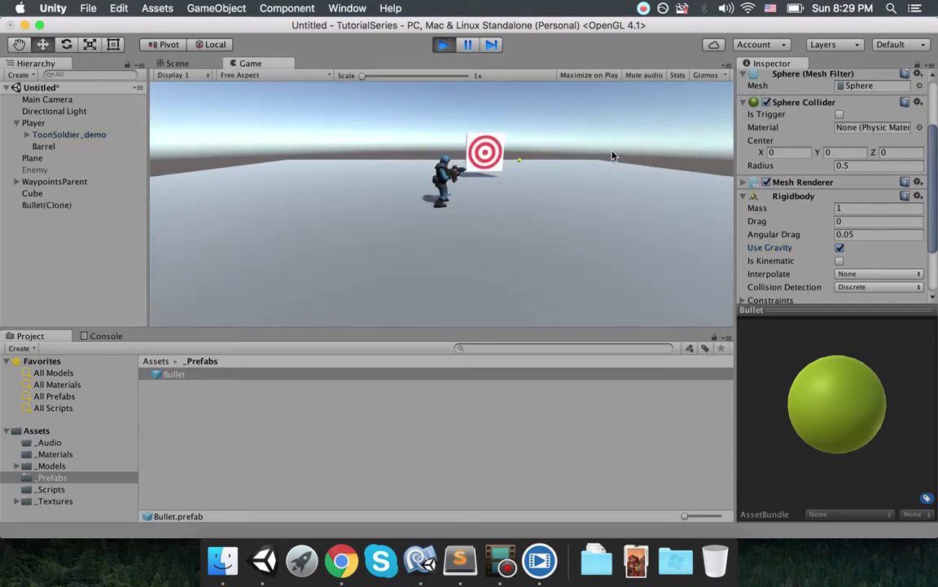
left_click(392, 147)
left_click(348, 157)
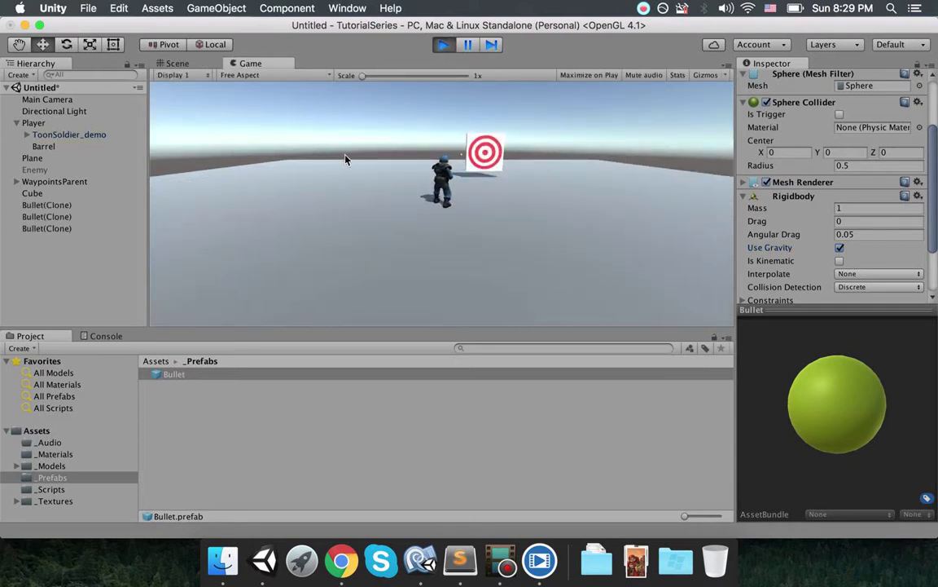
left_click(474, 171)
key("d")
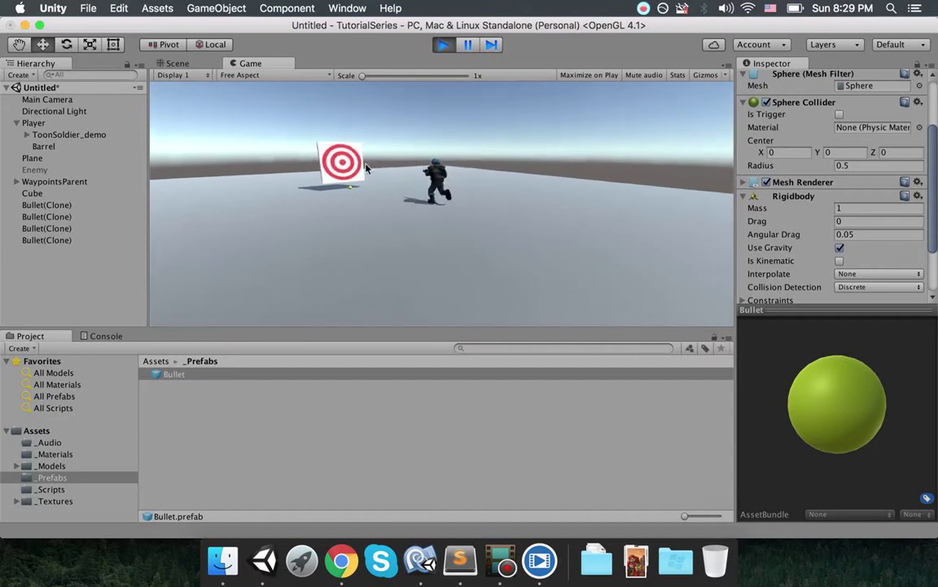
left_click(362, 167)
left_click(359, 167)
left_click(346, 162)
key("d")
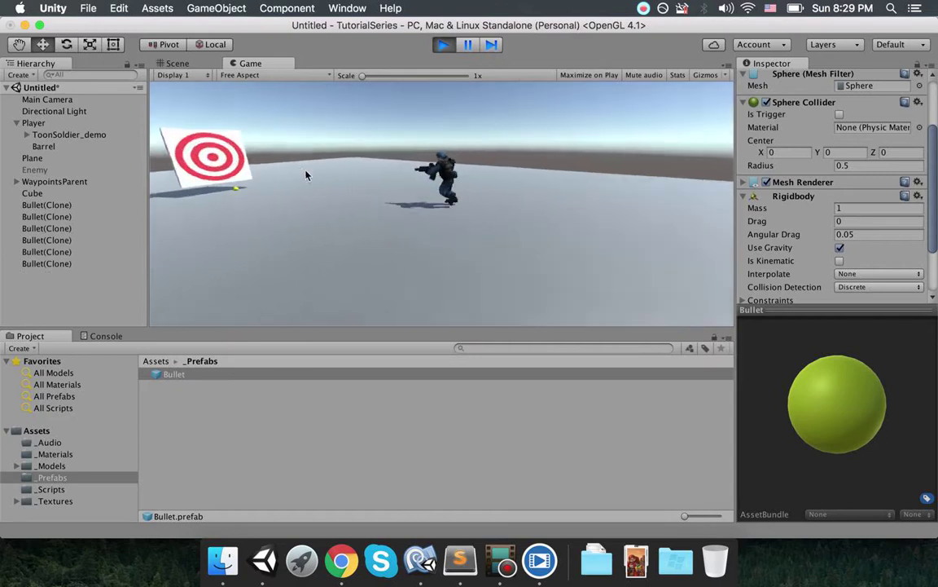
left_click(320, 175)
left_click(331, 172)
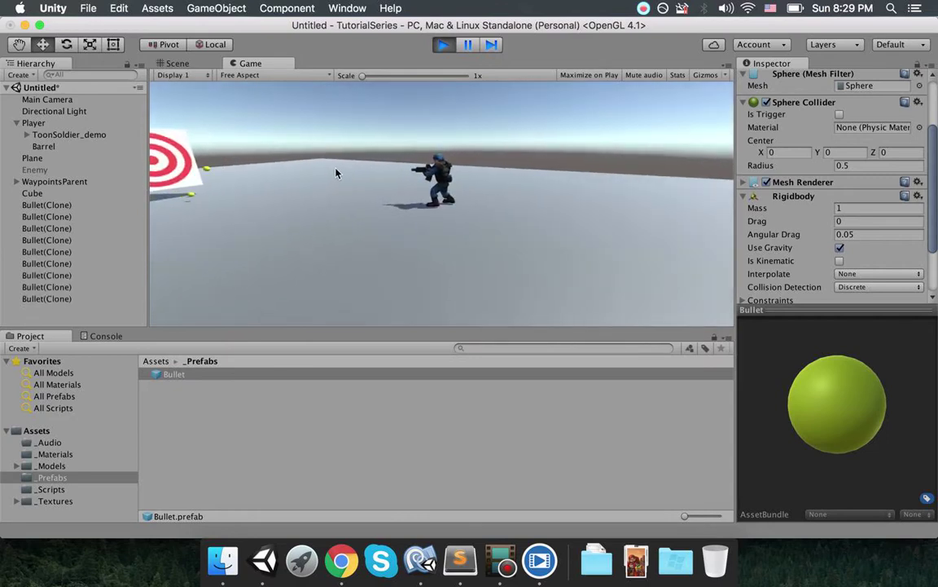
left_click(340, 169)
left_click(312, 170)
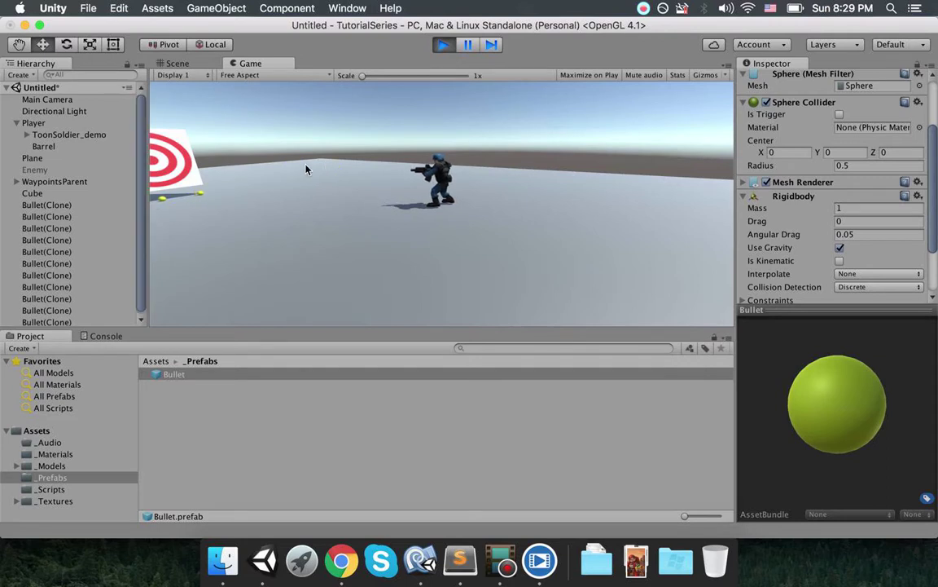
key("d")
key("a")
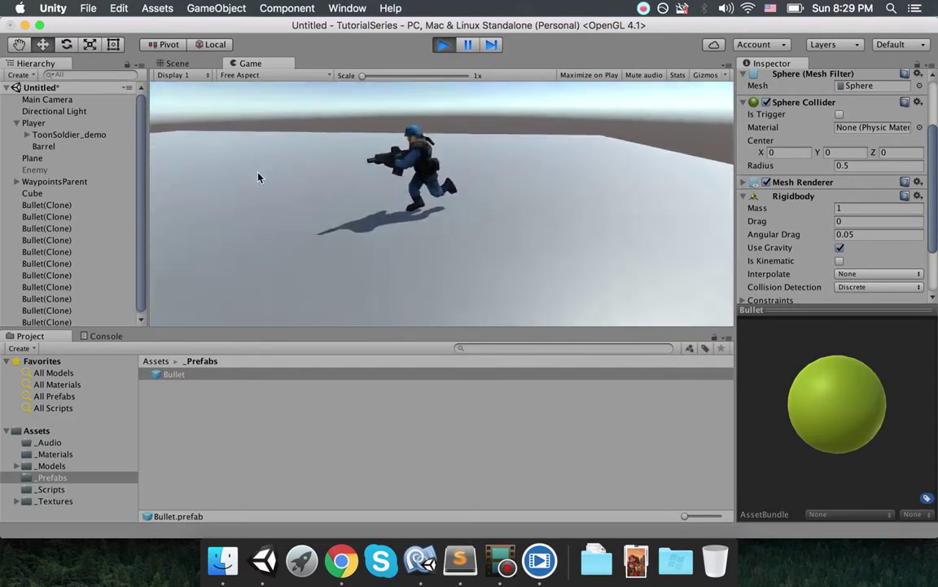
left_click(404, 129)
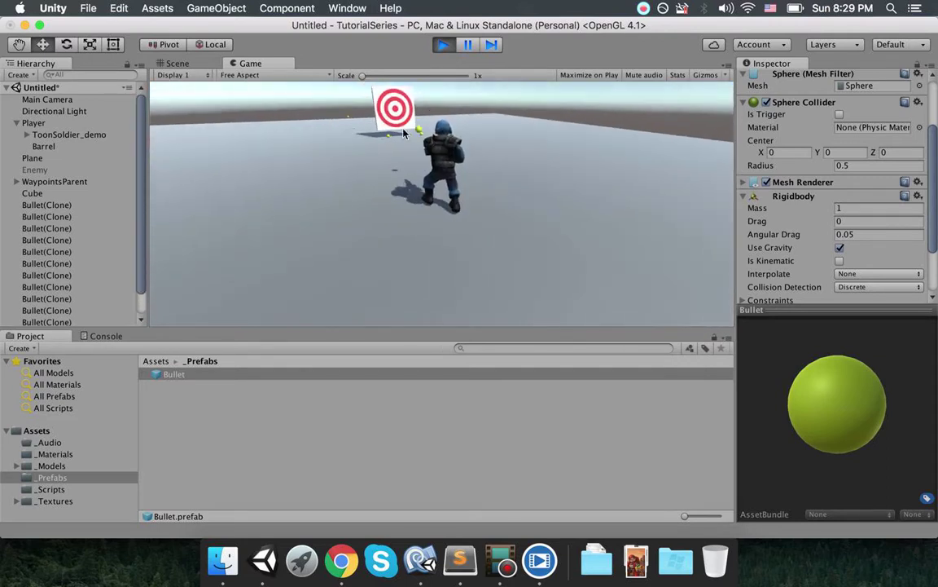
left_click(415, 127)
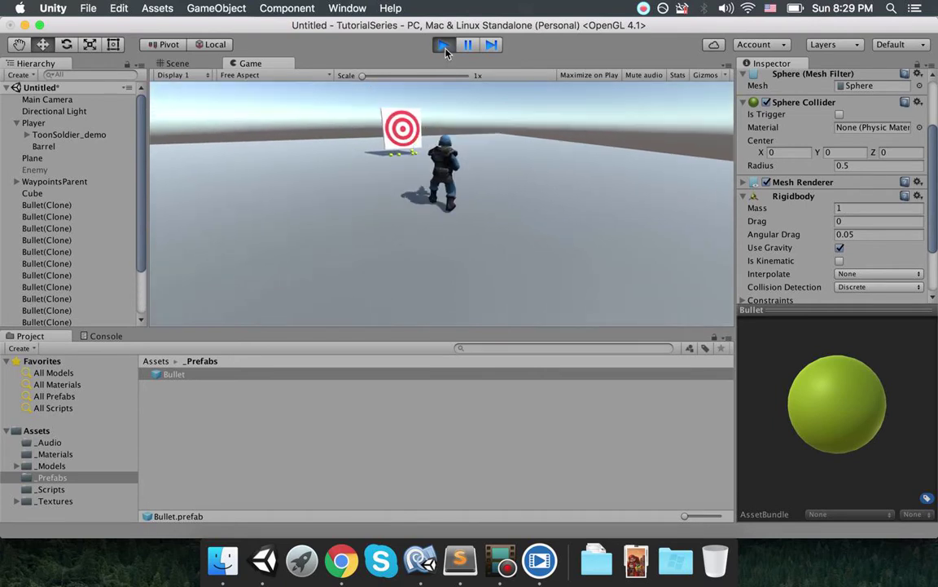
left_click(434, 45)
Set the Main Camera's Y position to 1.
left_click(65, 99)
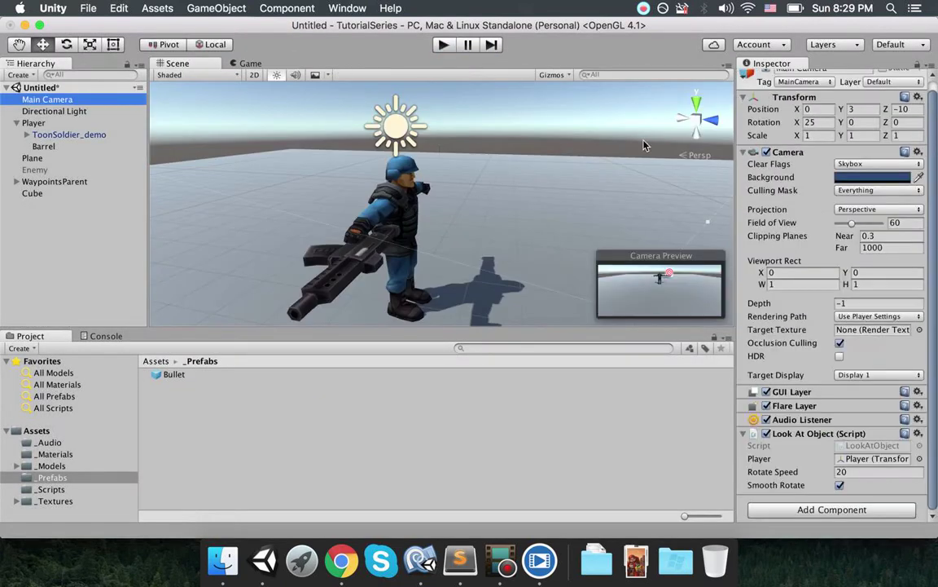
left_click(853, 109)
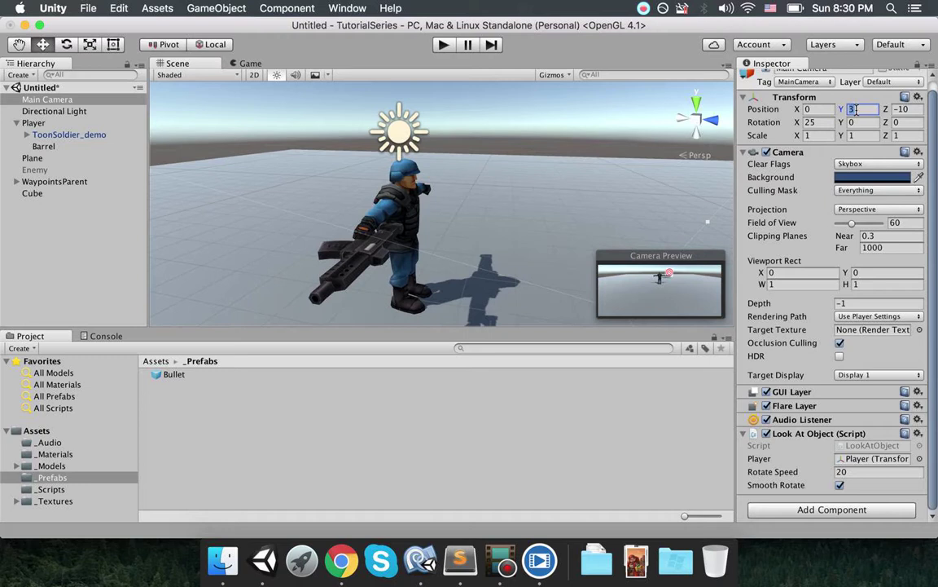
type("1")
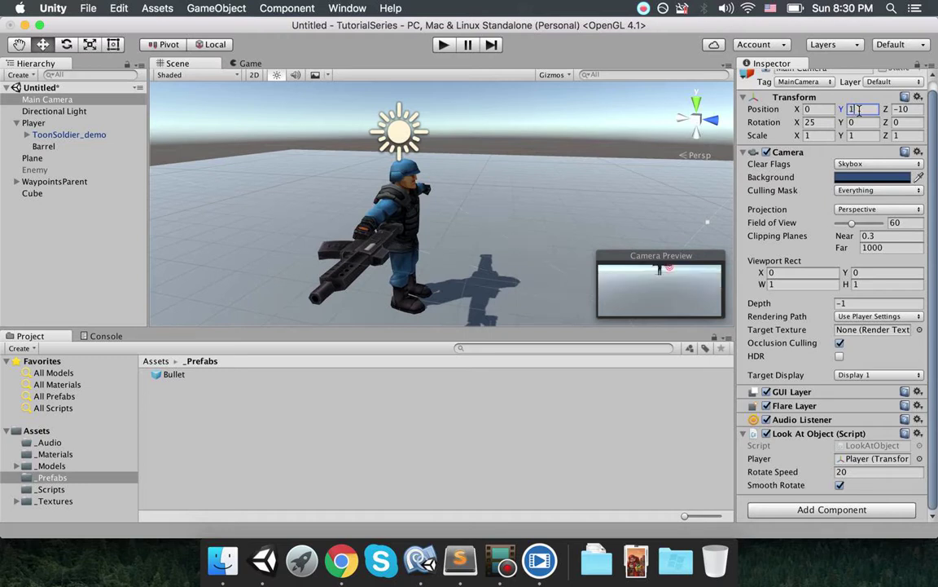
Reposition the Main Camera above and behind the player, setting its position to Y 10 and Z -6.
type("0")
left_click_drag(375, 125, 521, 168, "alt")
scroll(373, 210, "down", 10)
middle_click_drag(462, 167, 509, 194)
right_click_drag(509, 194, 513, 184)
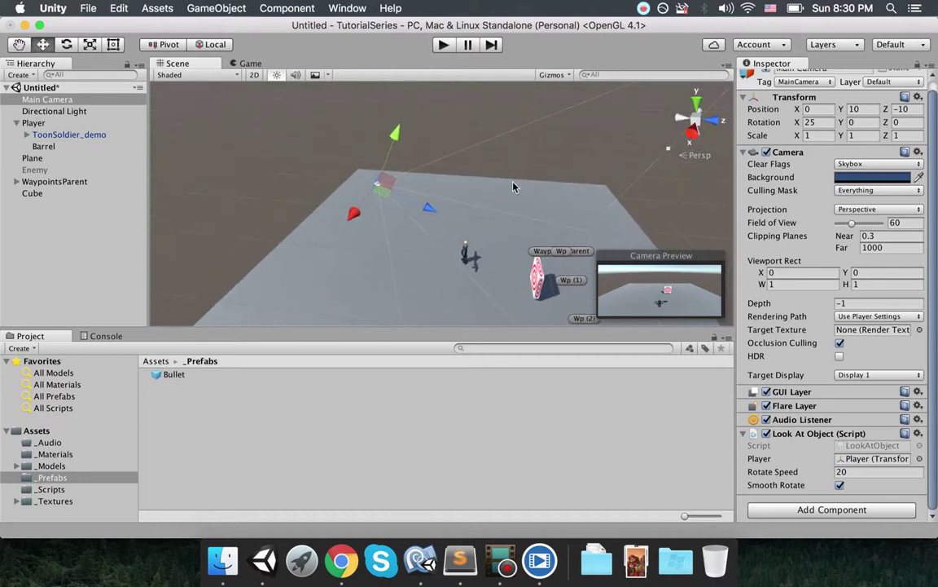
left_click_drag(426, 210, 487, 223)
left_click_drag(453, 163, 476, 145)
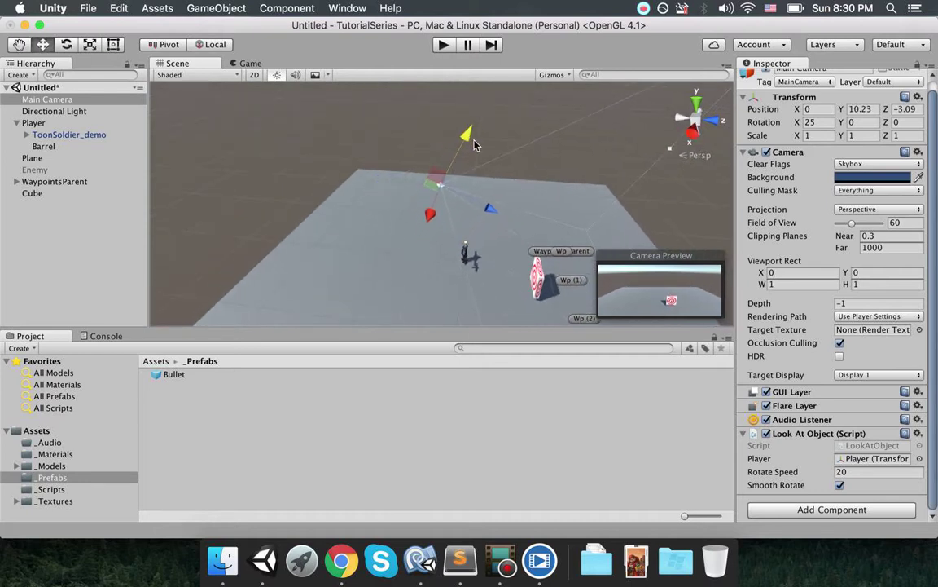
left_click_drag(484, 204, 458, 192)
left_click(864, 107)
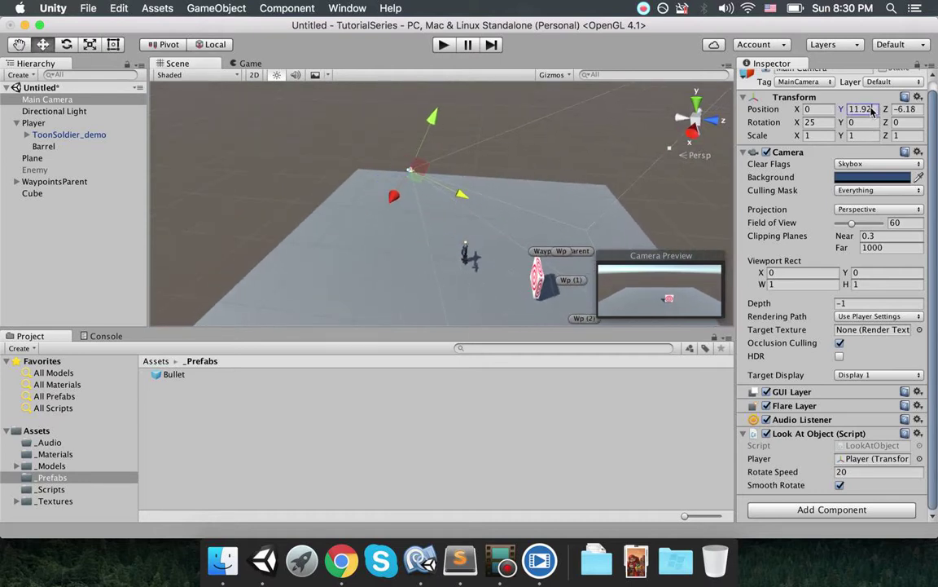
type("10")
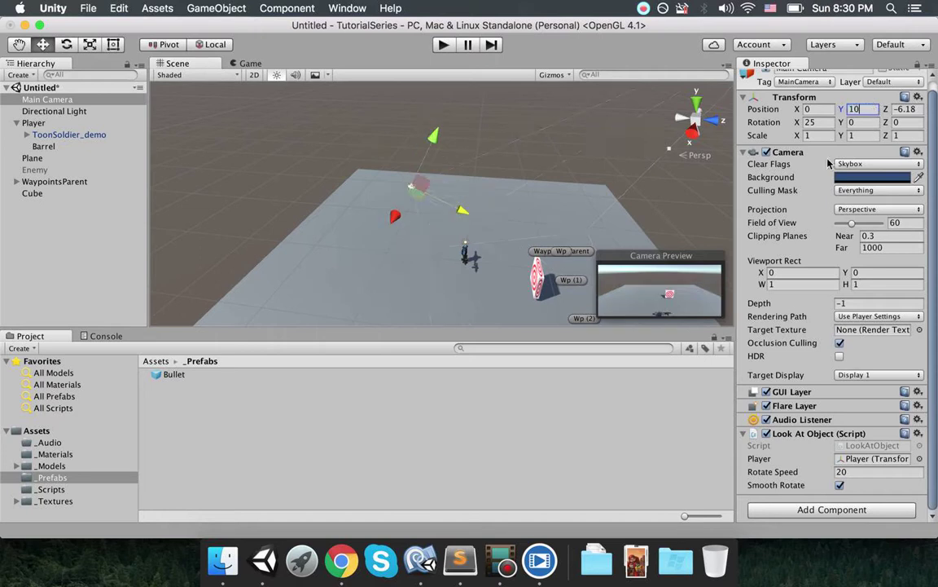
left_click(906, 111)
type("-6")
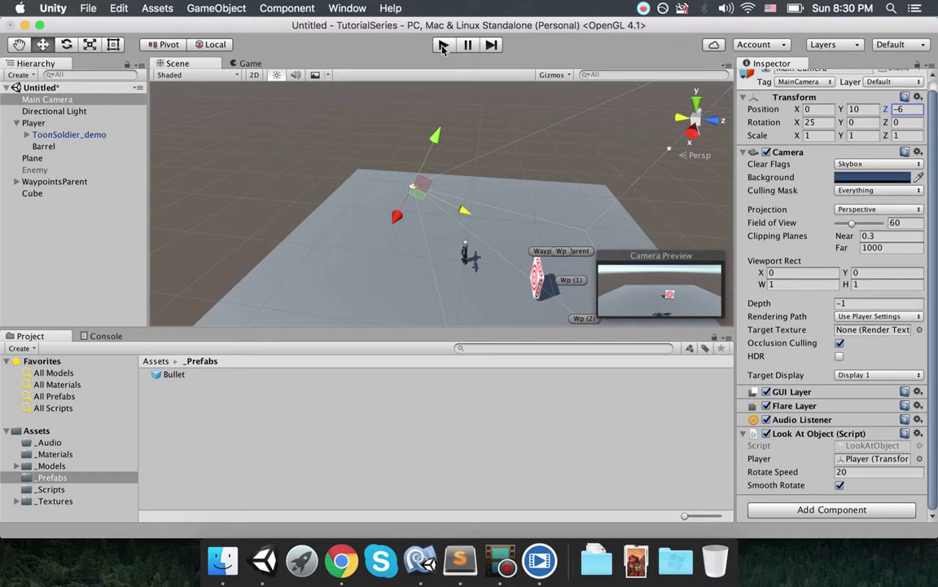
Play-test the new camera position by moving and turning the player while firing bullets, and stop play mode.
left_click(442, 46)
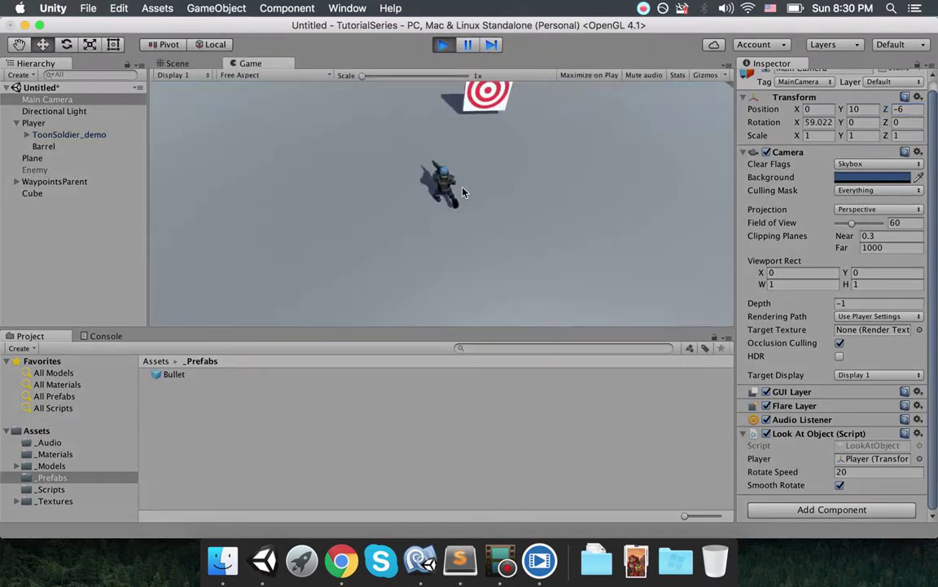
left_click(470, 121)
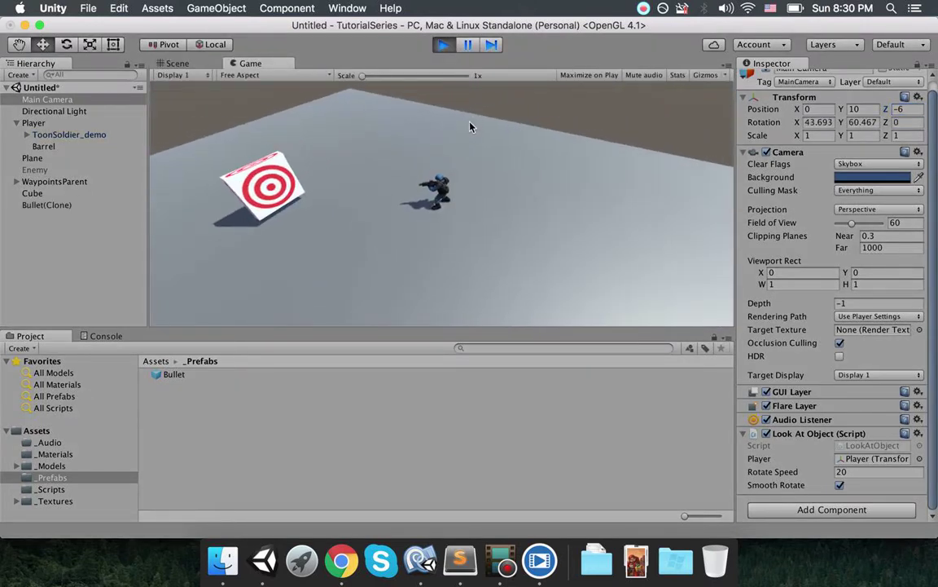
left_click(477, 116)
left_click(480, 111)
left_click(480, 111)
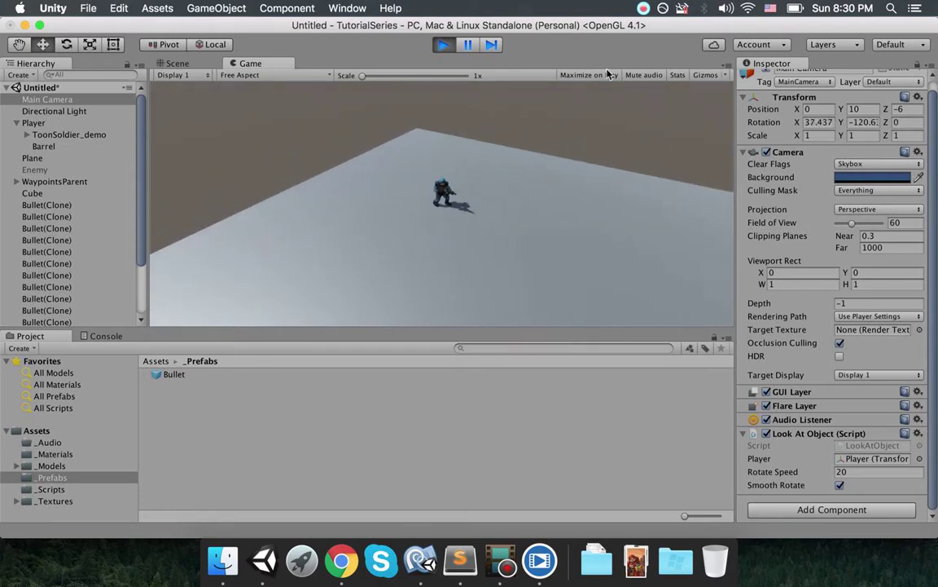
key("w")
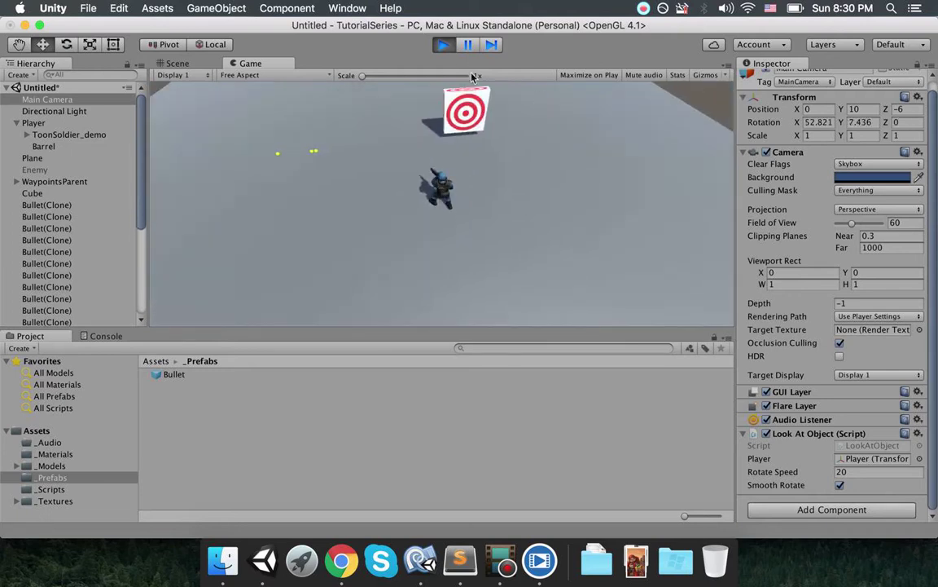
left_click(443, 44)
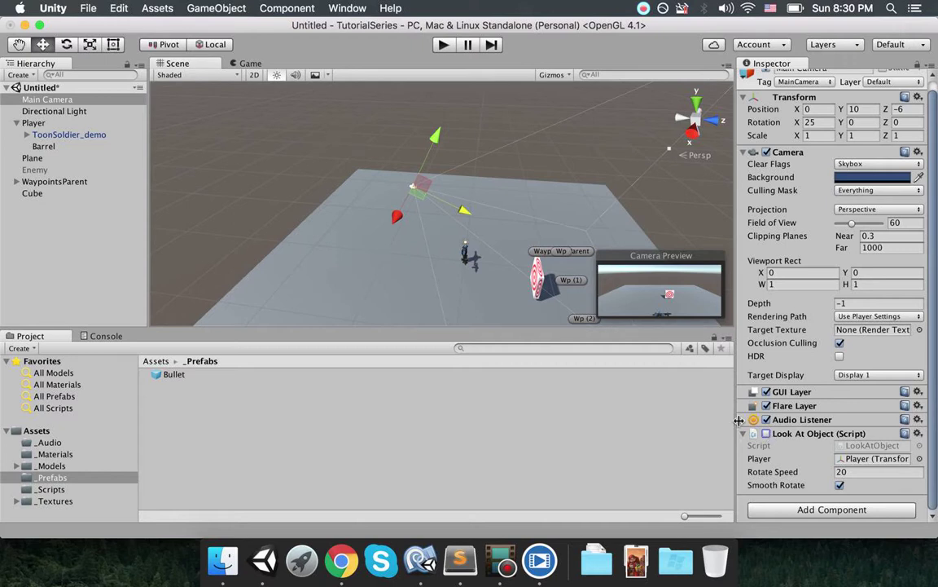
Disable the Main Camera's Look At Object script and make the camera a child of Player.
left_click(769, 434)
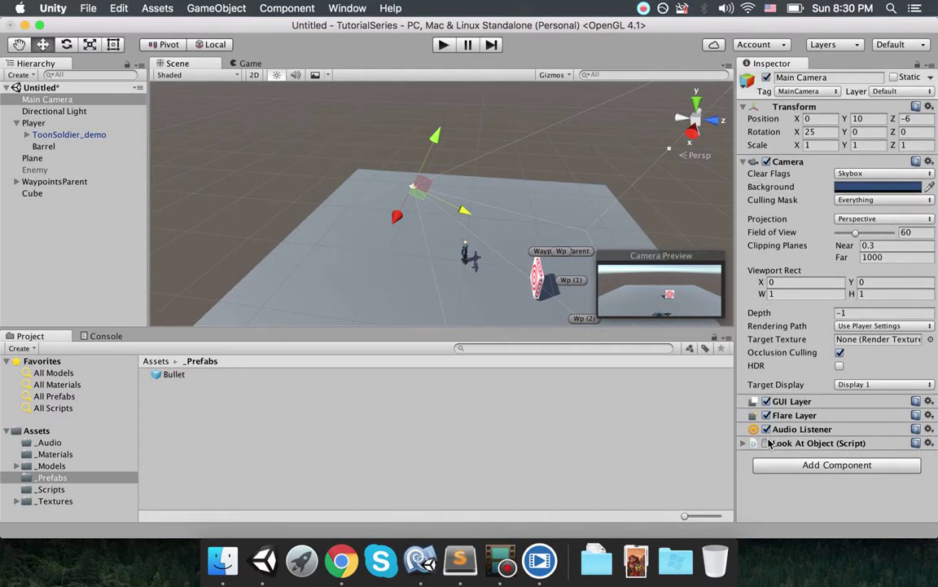
left_click(786, 445)
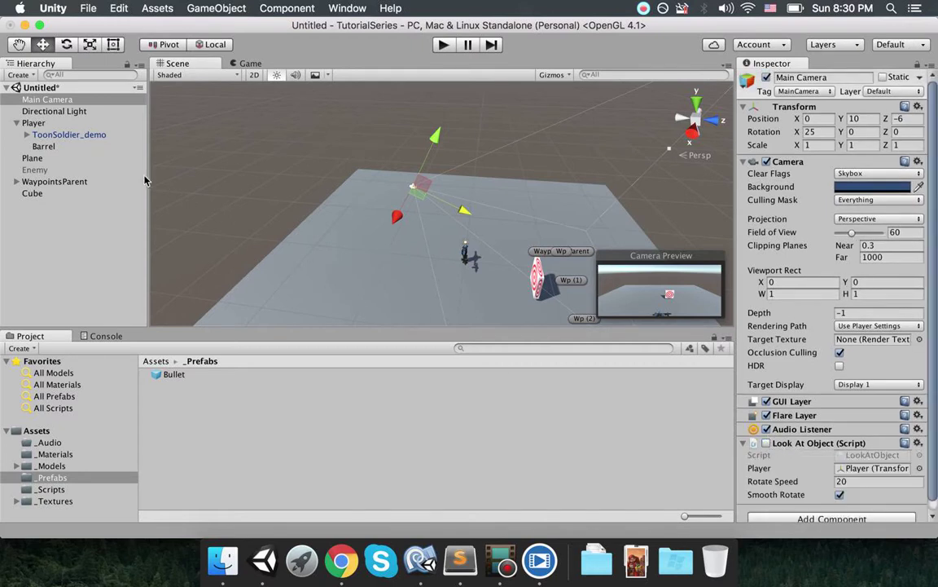
left_click_drag(62, 101, 73, 122)
Move the Main Camera lower and closer behind the player, to about Y 5.09 and Z -4.42.
right_click_drag(345, 205, 374, 112)
left_click_drag(294, 121, 392, 241)
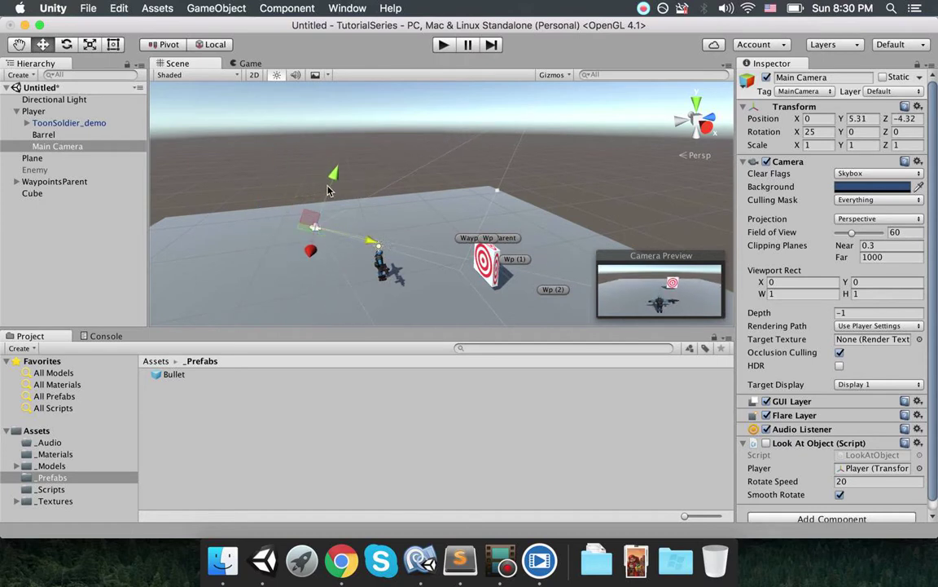
left_click_drag(330, 178, 329, 181)
Play-test the following camera by running and turning the player while firing at the target cube, and stop play mode.
left_click(444, 45)
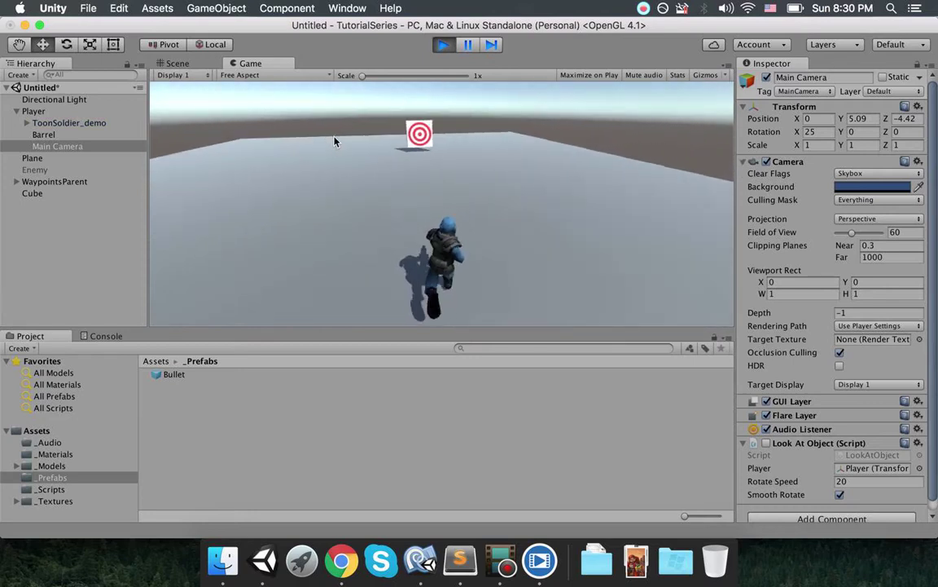
left_click(306, 130)
left_click(289, 132)
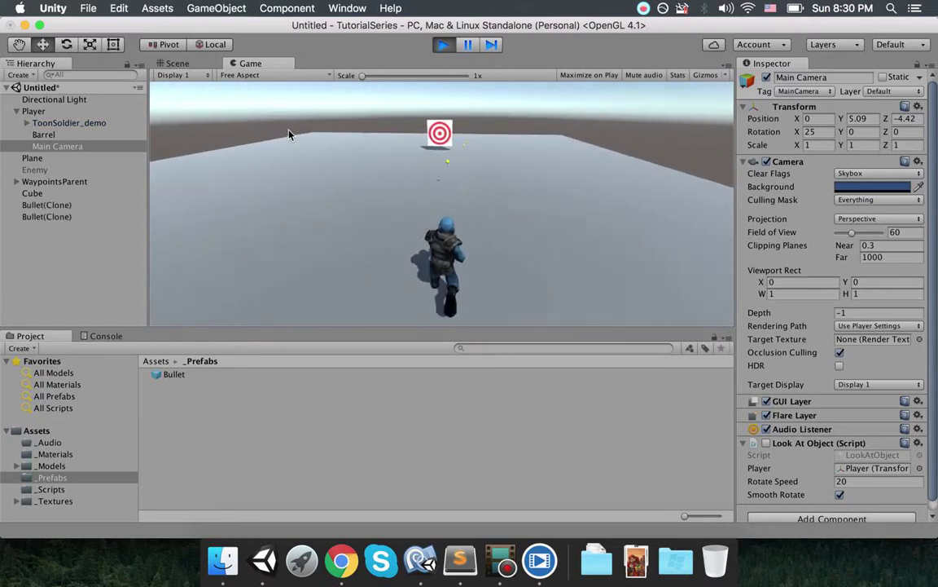
left_click(363, 126)
left_click(365, 126)
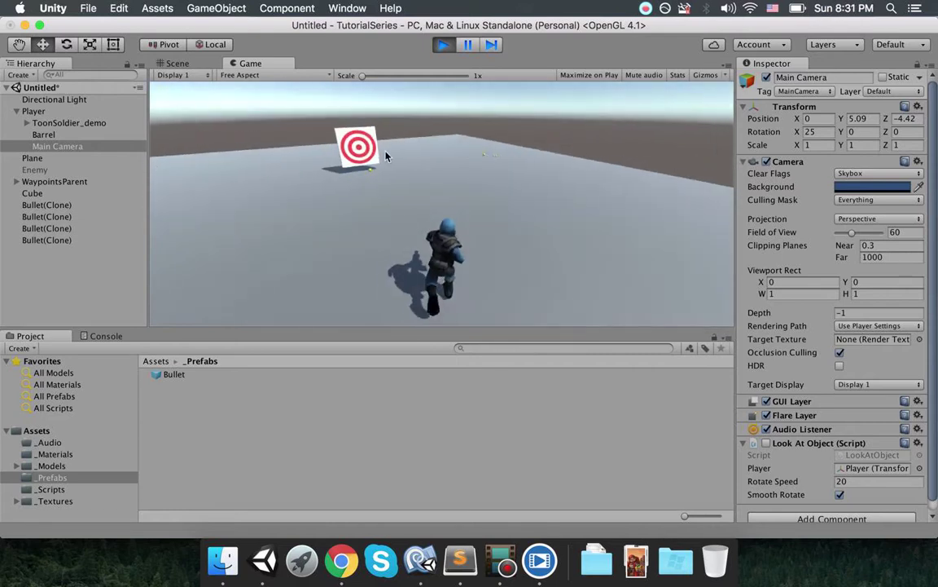
left_click(216, 139)
left_click(212, 138)
left_click(217, 137)
left_click(225, 134)
left_click(237, 131)
left_click(248, 129)
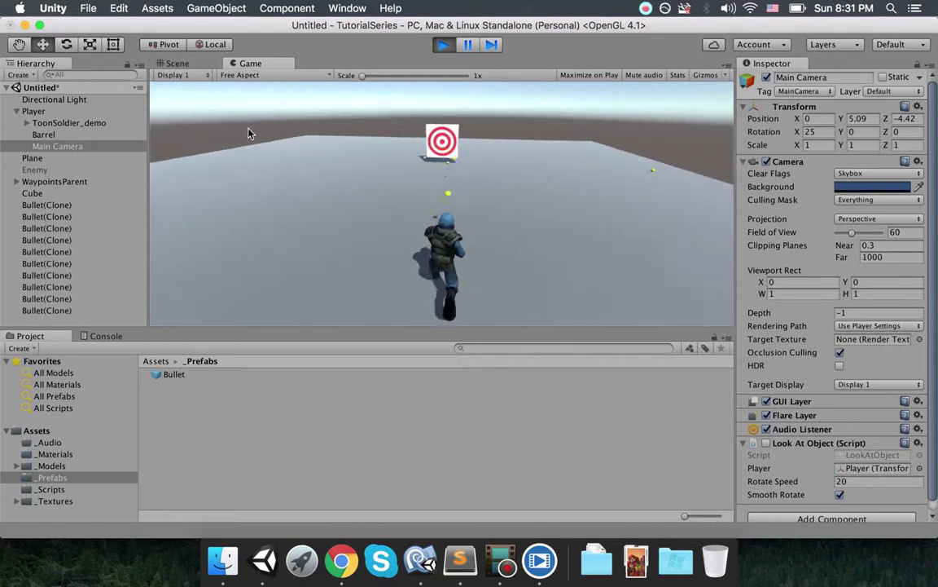
left_click(443, 44)
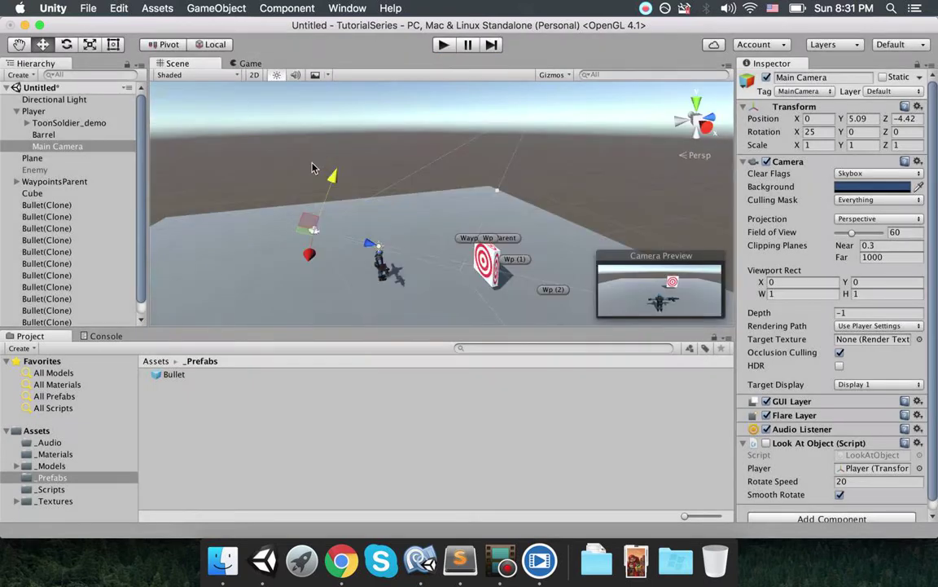
Add a Rigidbody component to the target Cube.
scroll(368, 221, "up", 3)
middle_click_drag(384, 209, 452, 150)
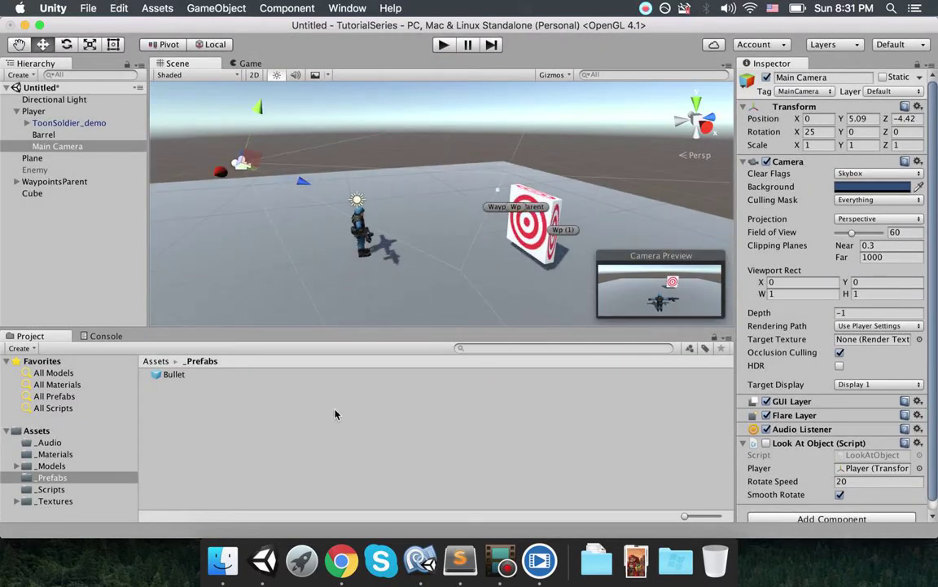
left_click(335, 413)
scroll(454, 259, "up", 3)
middle_click_drag(458, 248, 455, 211)
left_click(583, 174)
left_click_drag(583, 174, 539, 213, "alt")
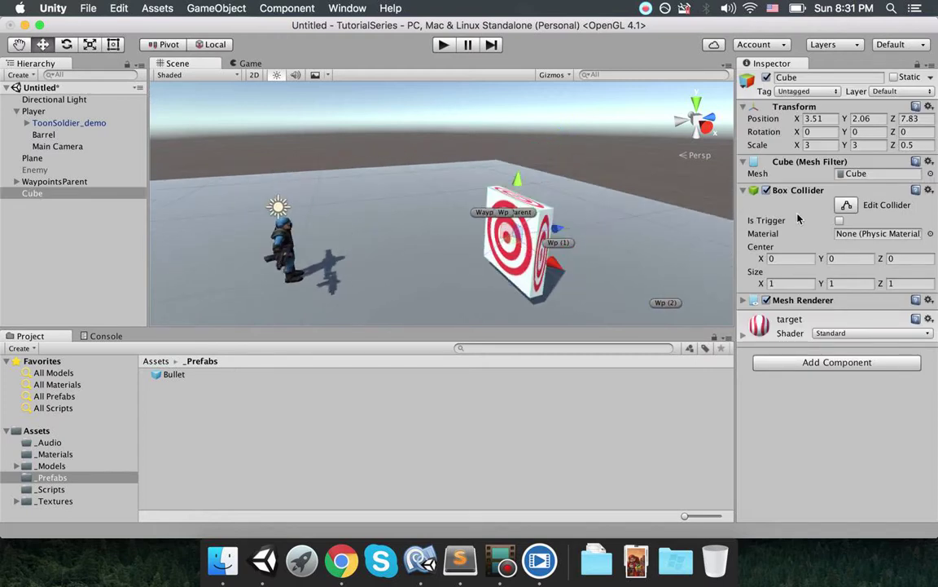
left_click(851, 363)
type("rigi")
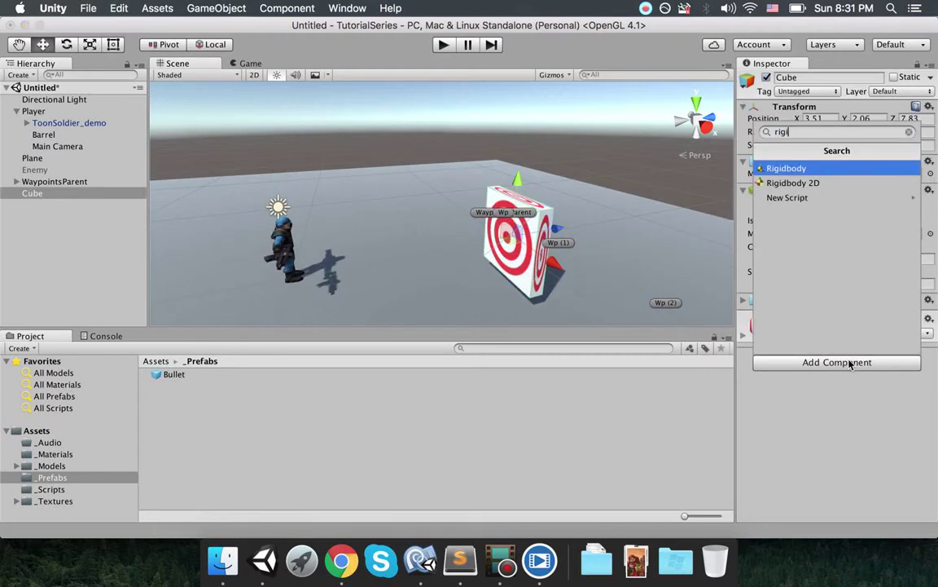
key("Return")
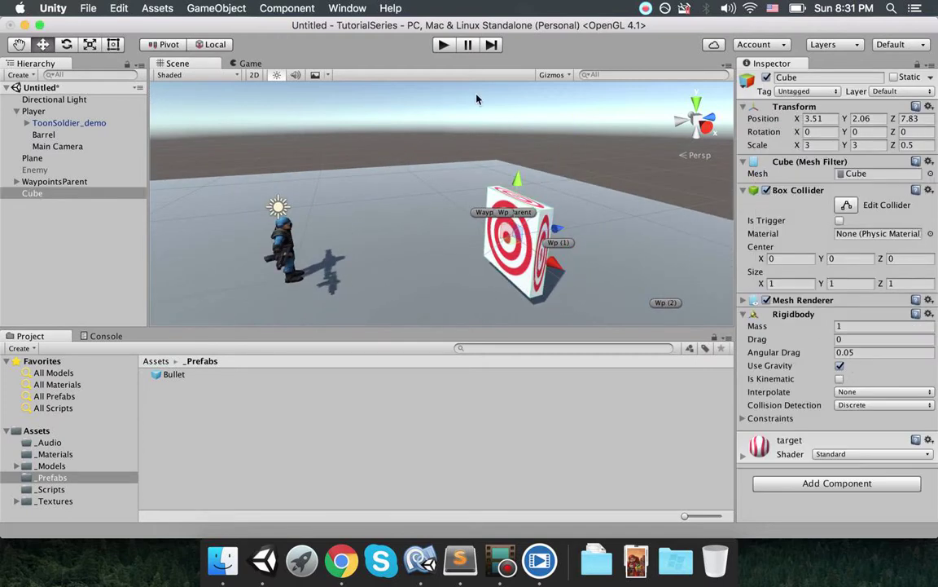
Play-test shooting bullets at the Cube with its Rigidbody, and stop play mode.
left_click(443, 44)
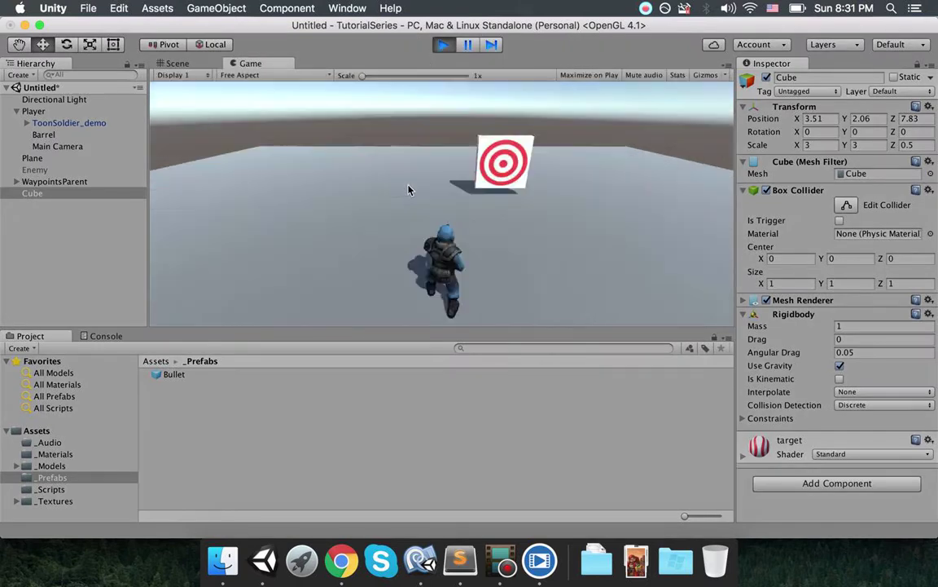
left_click(412, 189)
left_click(412, 189)
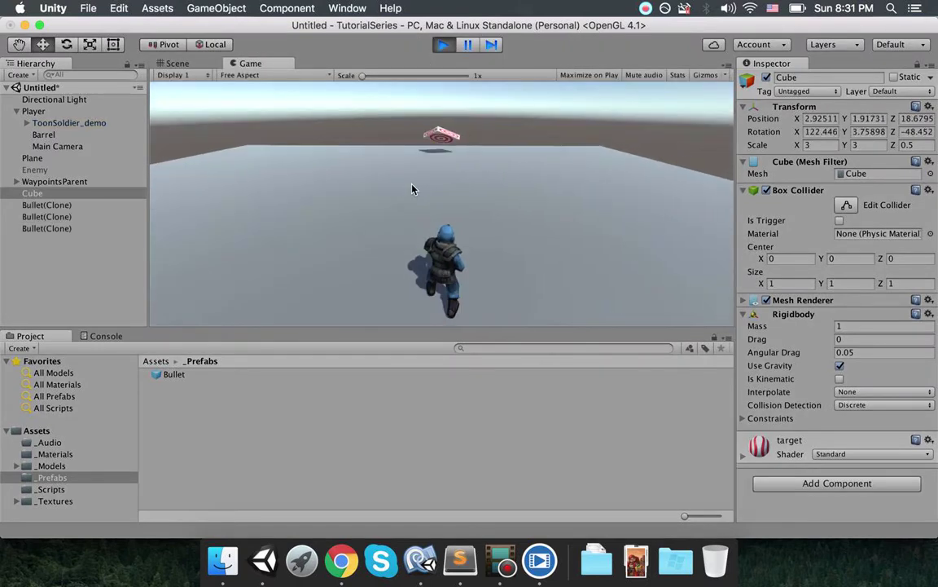
left_click(412, 189)
left_click(443, 44)
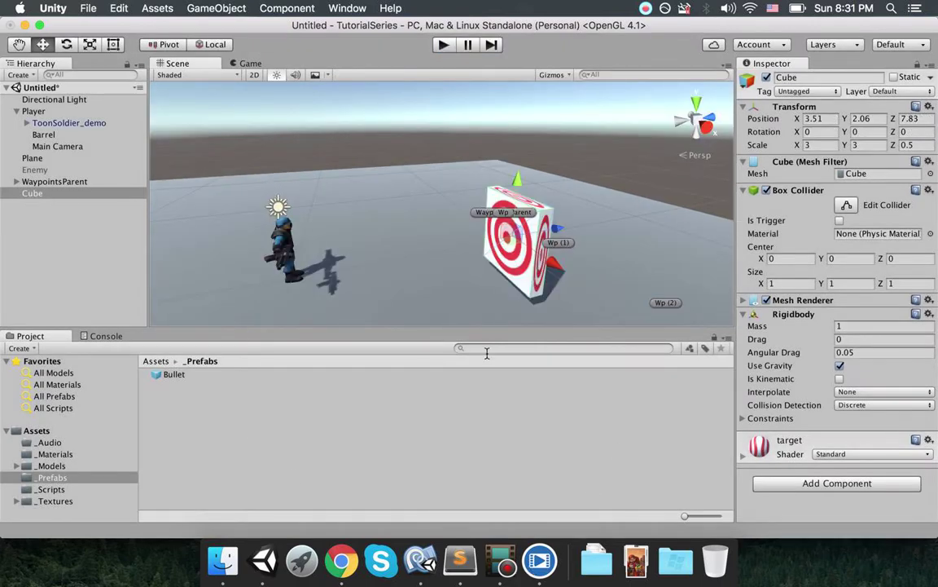
Disable Use Gravity and enable Is Kinematic on the Cube's Rigidbody, and lower the cube to about Y 1.6.
left_click(210, 453)
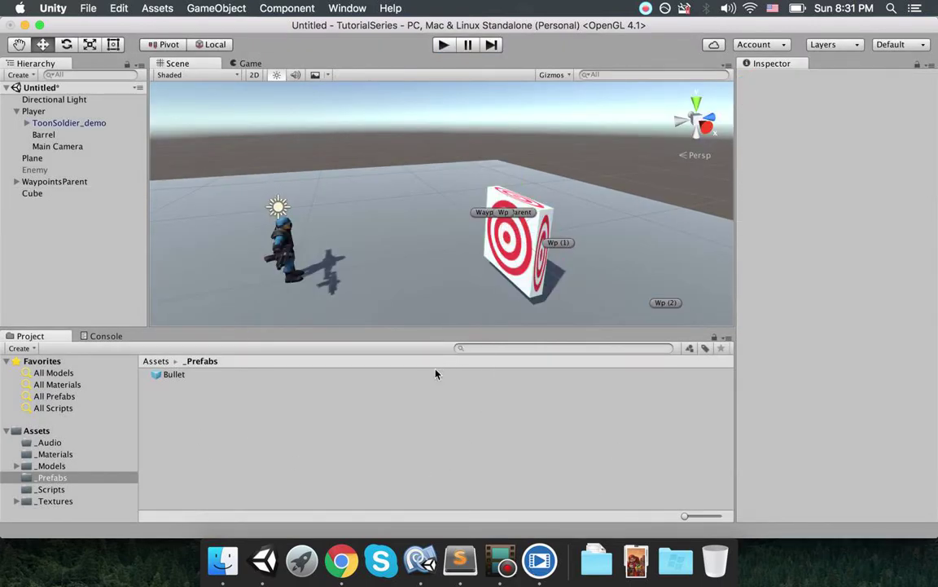
left_click(489, 243)
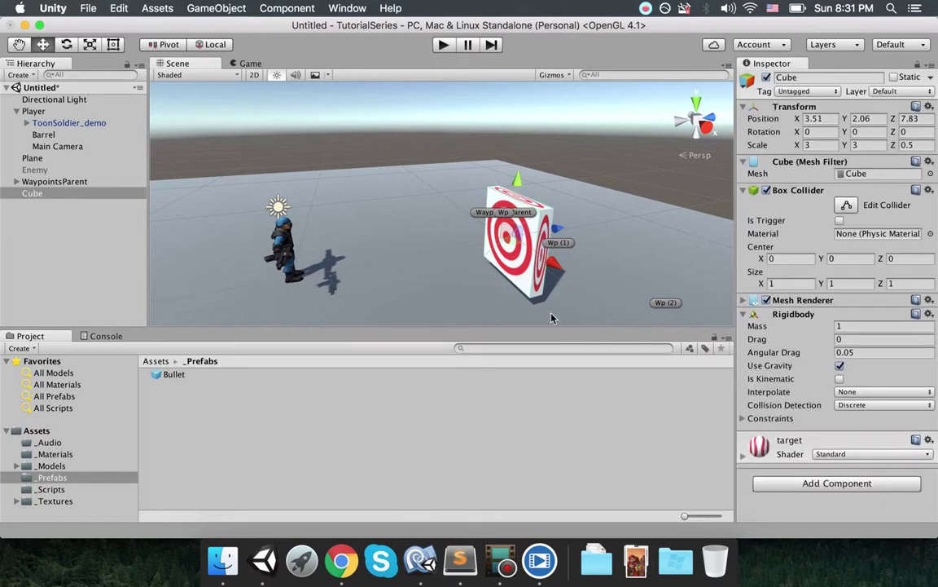
scroll(428, 215, "down", 3)
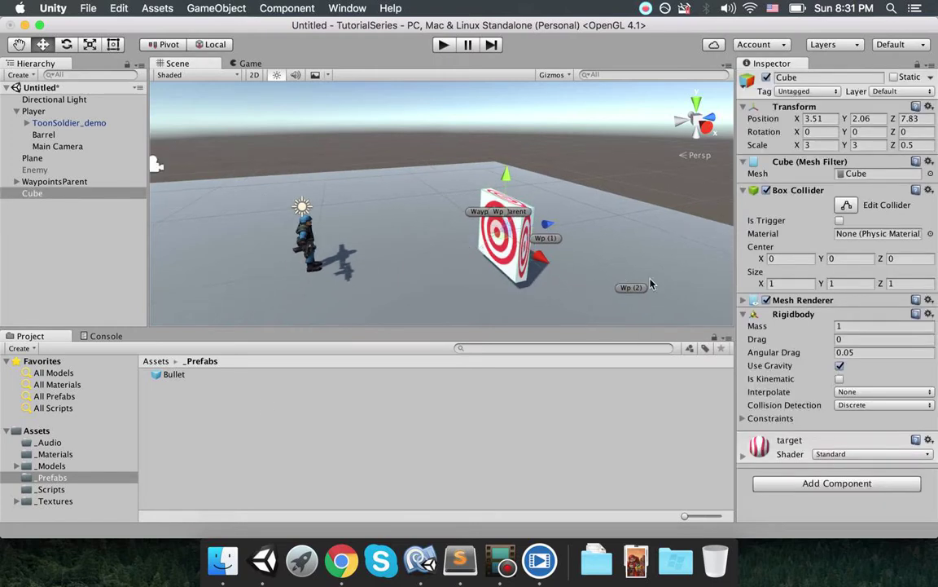
scroll(524, 259, "up", 4)
scroll(525, 259, "down", 3)
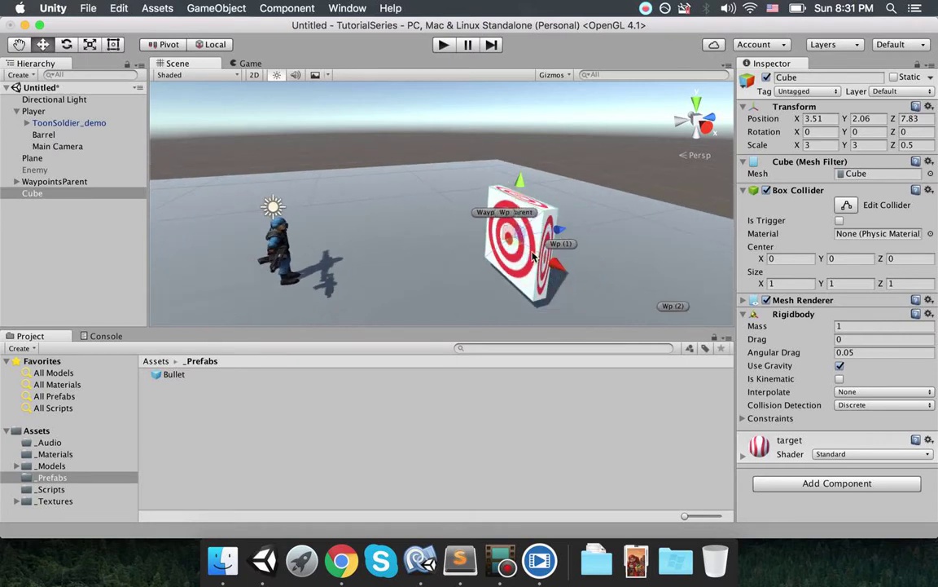
left_click(840, 365)
left_click(840, 379)
right_click_drag(544, 253, 447, 137)
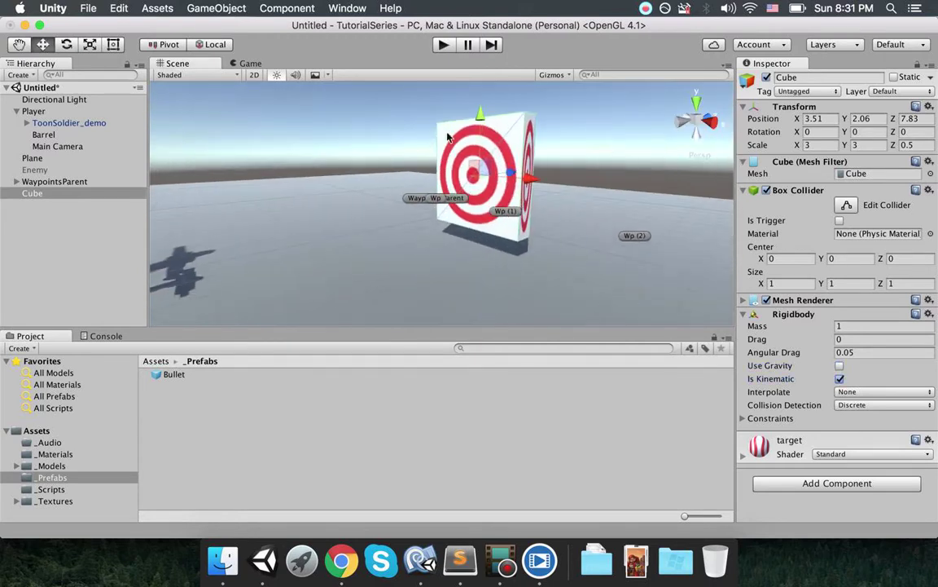
left_click_drag(478, 114, 480, 130)
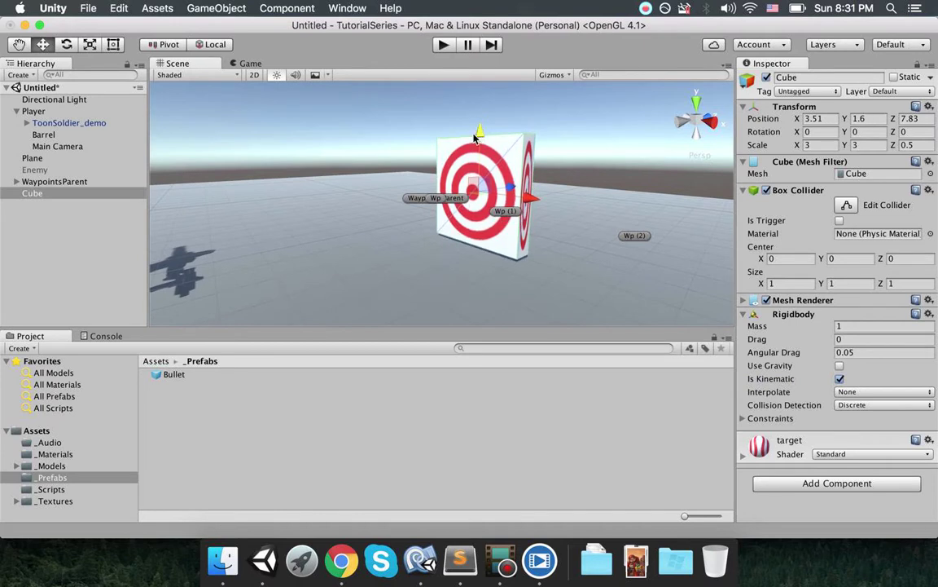
Create a C# script named TargetObject in the _Scripts folder and open it in MonoDevelop.
left_click(195, 468)
left_click(50, 489)
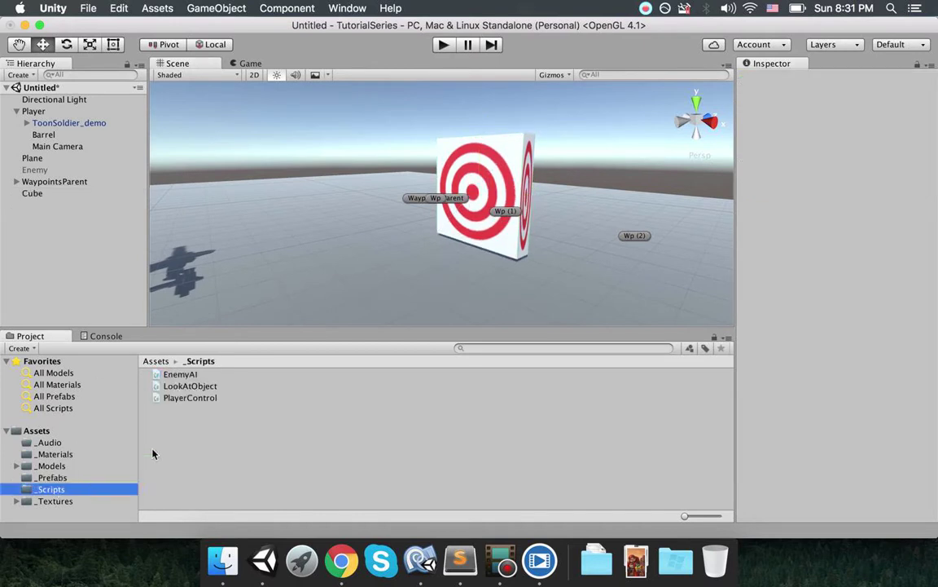
right_click(181, 440)
mouse_move(209, 275)
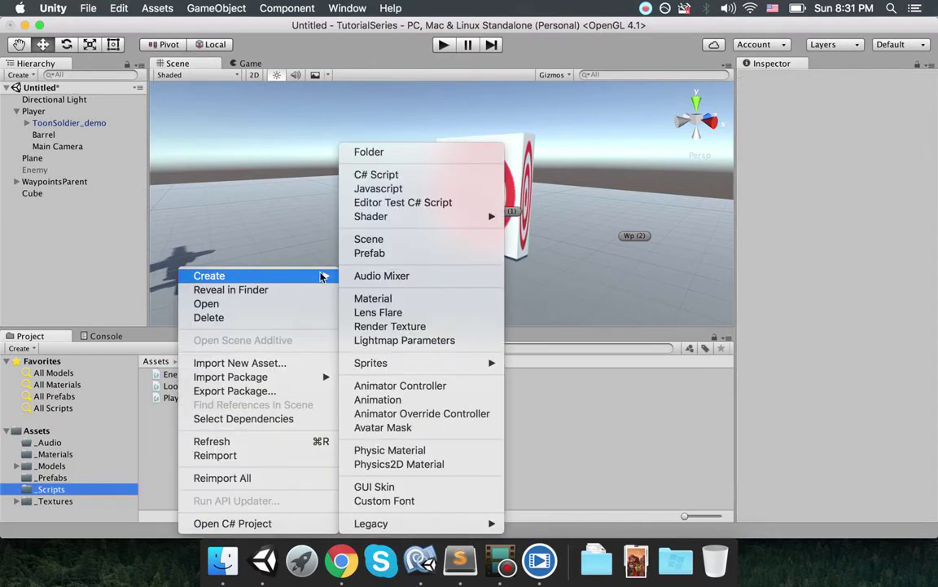
left_click(414, 173)
type("Detec")
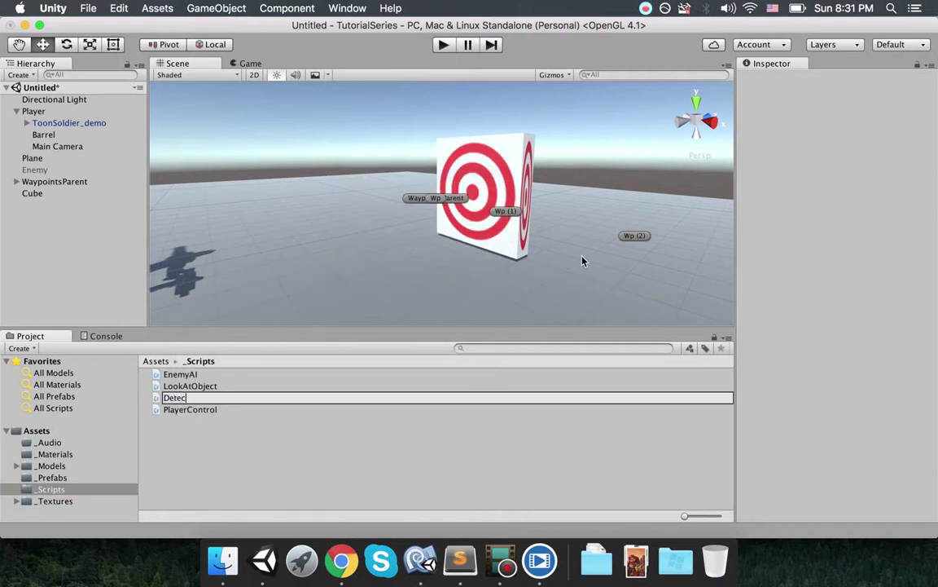
key("BackSpace")
key("BackSpace")
key("BackSpace")
key("BackSpace")
key("BackSpace")
type("TargetObject")
key("Return")
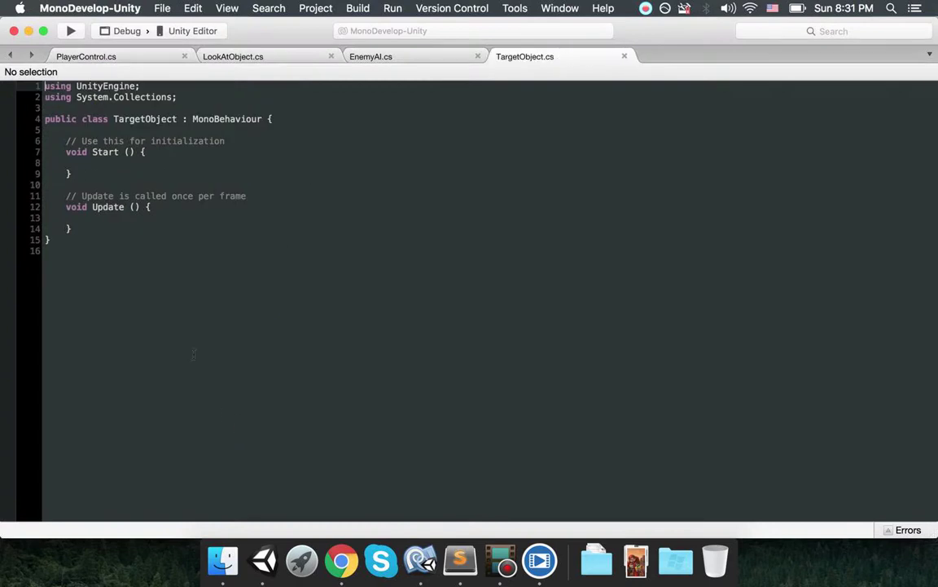
Add an empty void OnCollisionEnter() method below Update in the TargetObject class.
left_click(186, 210)
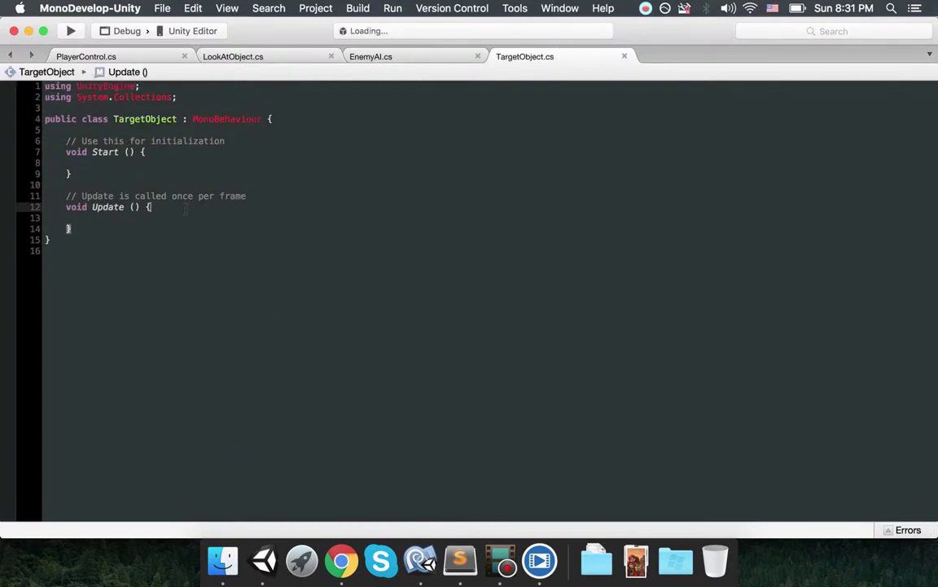
left_click(186, 229)
key("Return")
key("Return")
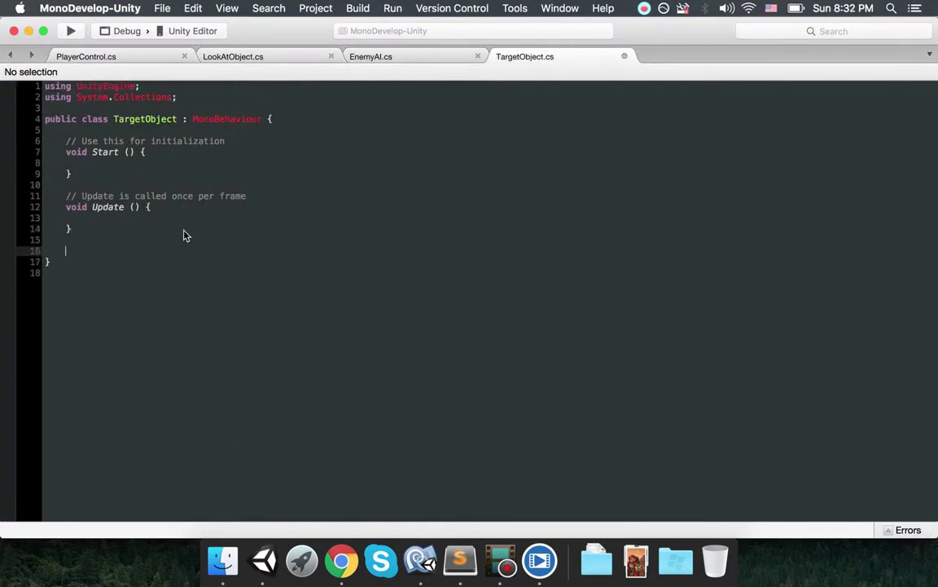
type("void OnCollisionEnt")
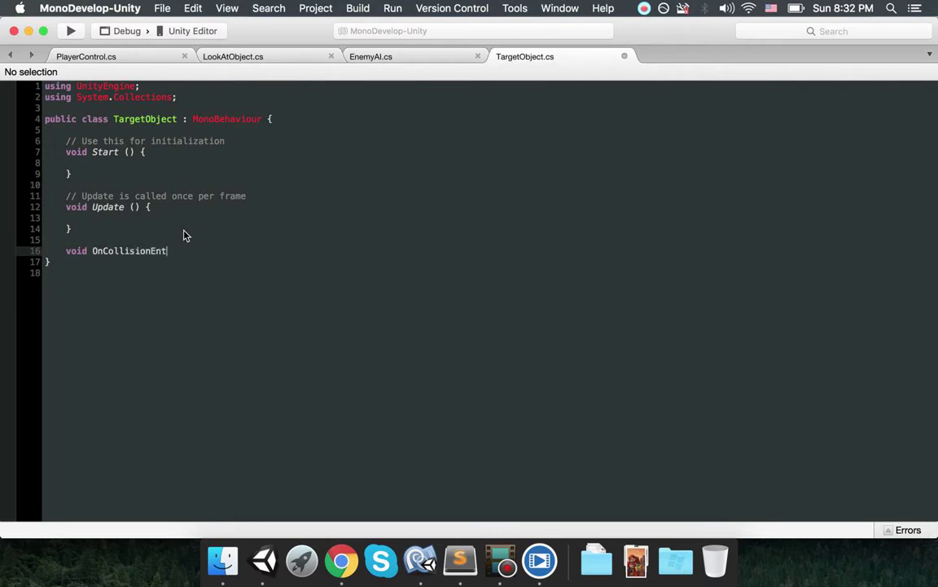
type("er(){")
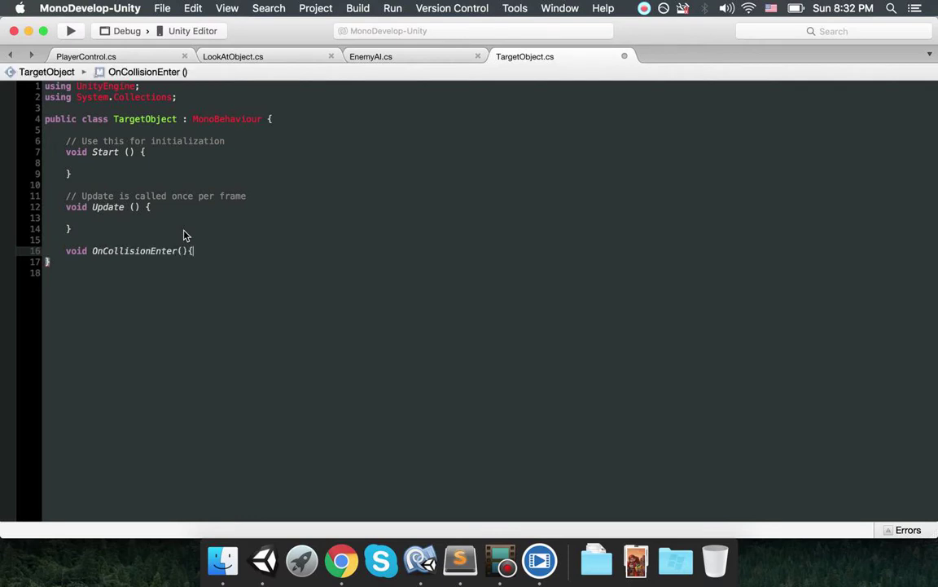
key("Return")
Give the OnCollisionEnter method a Collision parameter named collision.
key("Left")
key("Left")
key("Left")
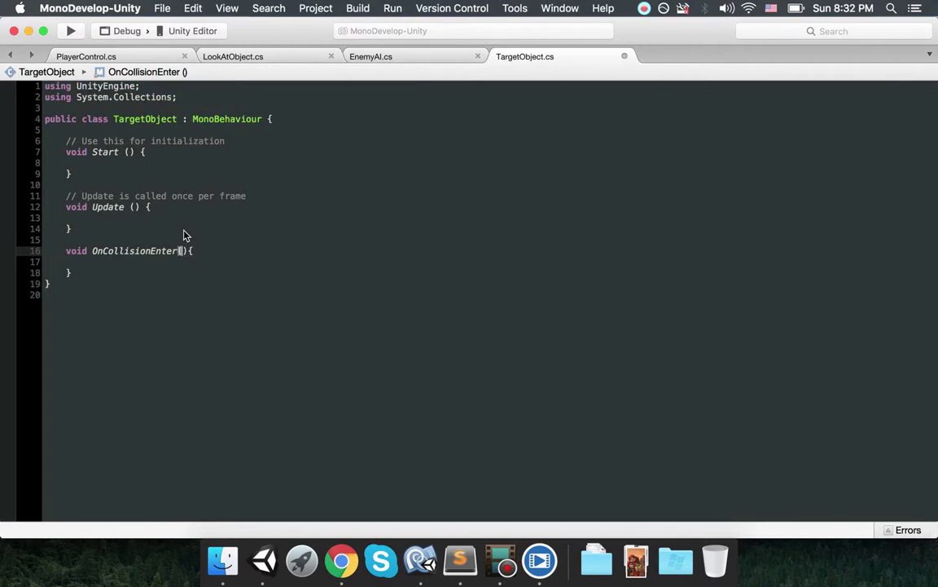
type("Collision")
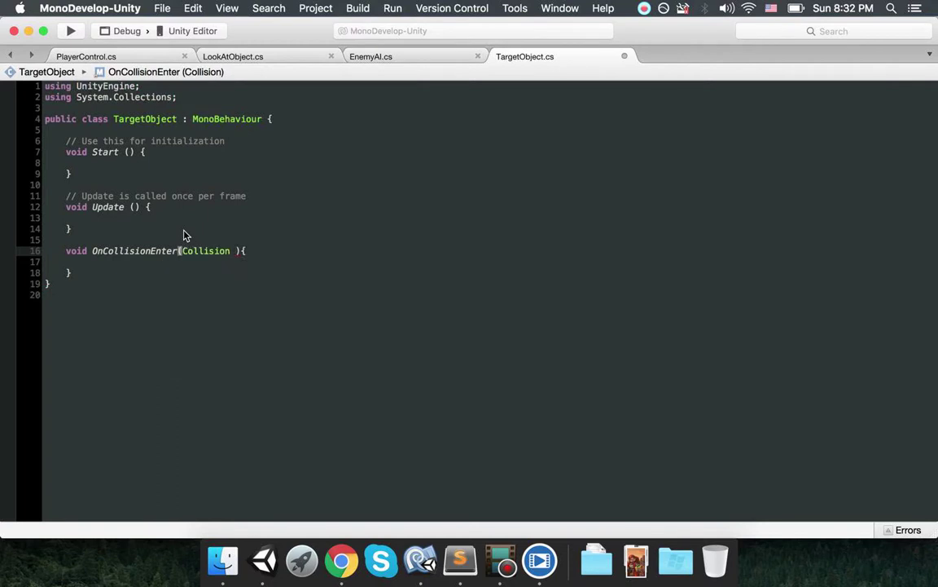
type(" collision")
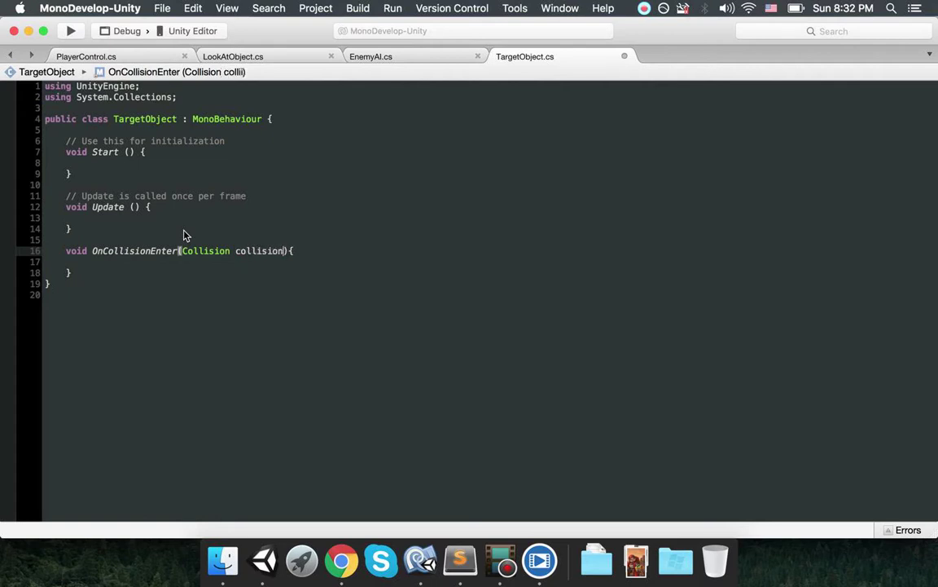
Inside OnCollisionEnter, add an if block that checks whether collision.gameObject.tag == "Bullet".
left_click(257, 264)
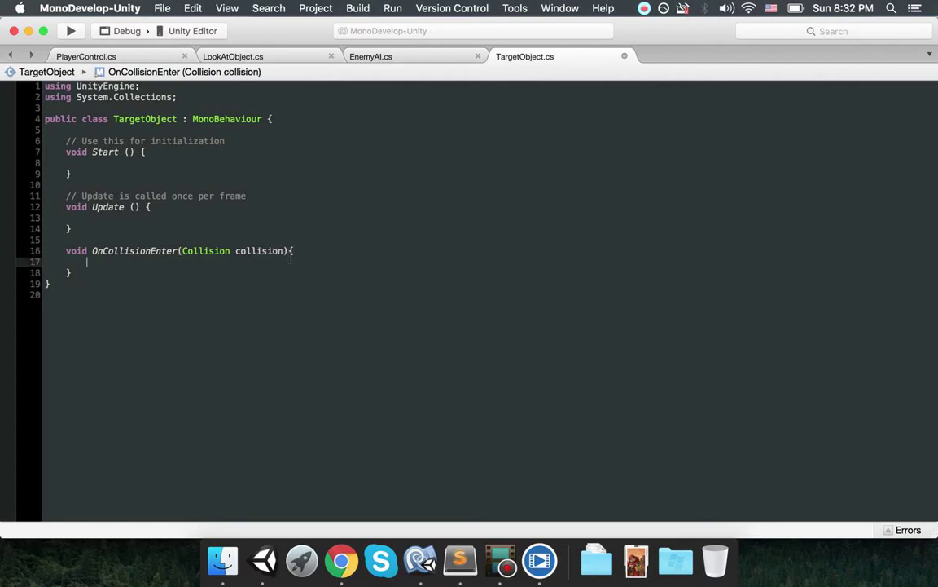
key("Return")
key("Return")
key("Up")
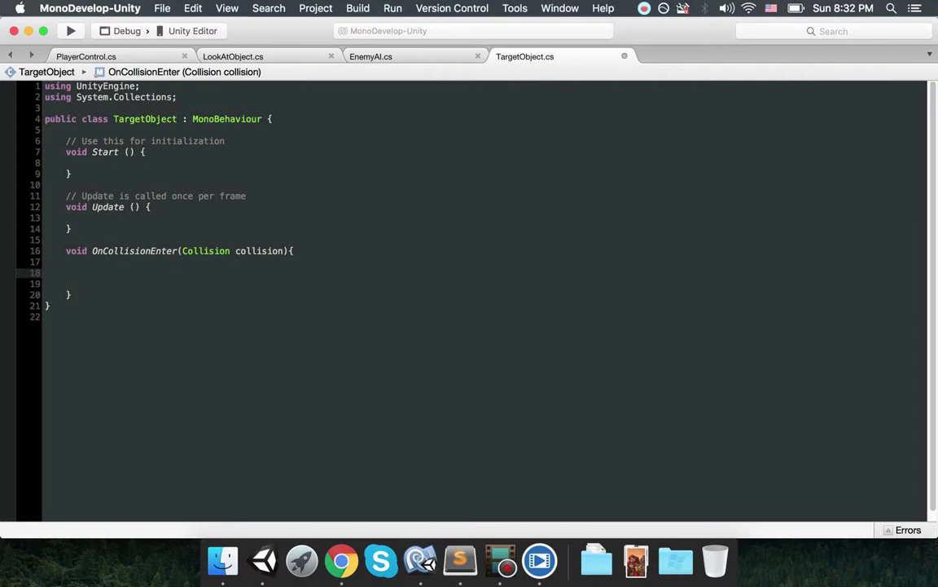
type("if")
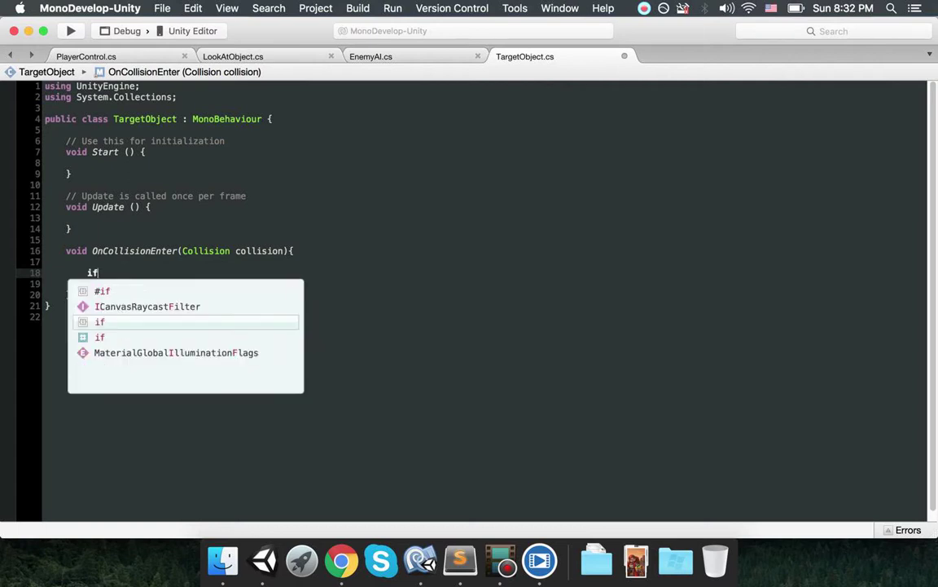
type("()collision.")
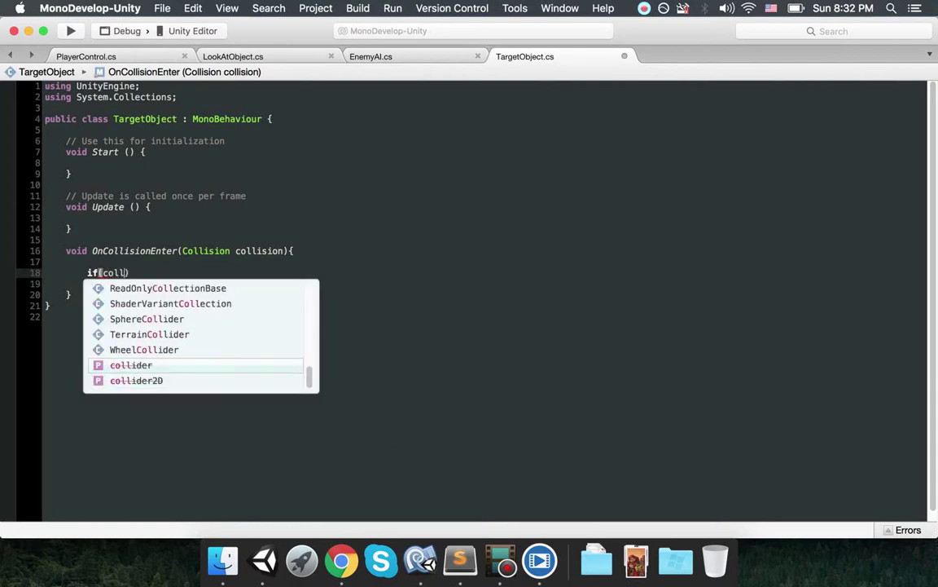
type("gameObject.tag =")
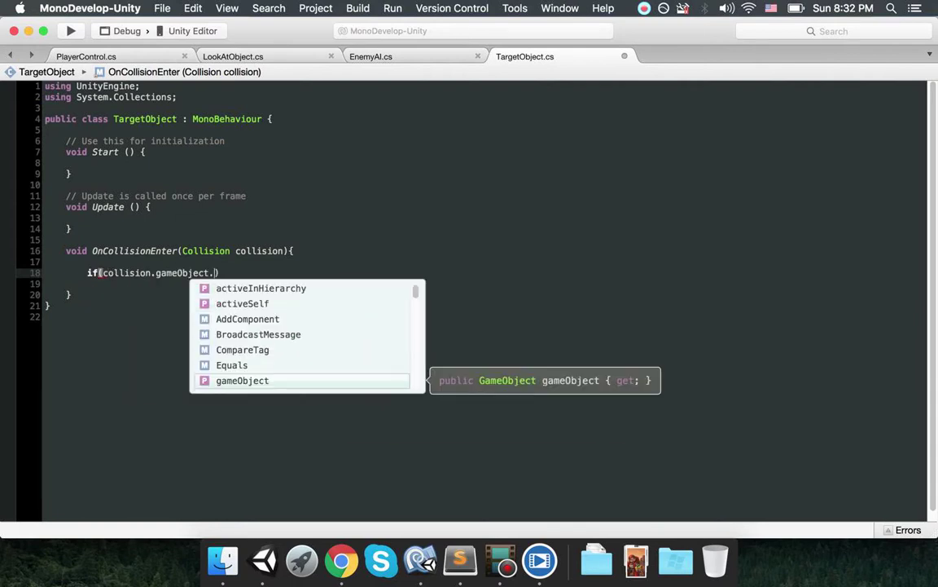
type("= \"Bu")
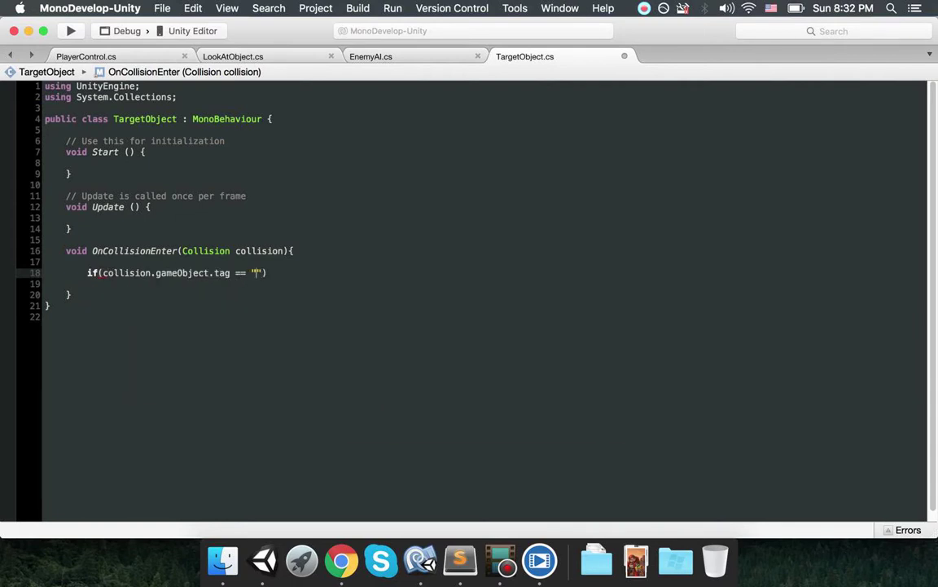
type("llet\"){")
key("Return")
key("Return")
type("}")
Inside the Bullet tag check, add the statement transform.Rotate(90f, 0f, 0f);.
left_click(108, 283)
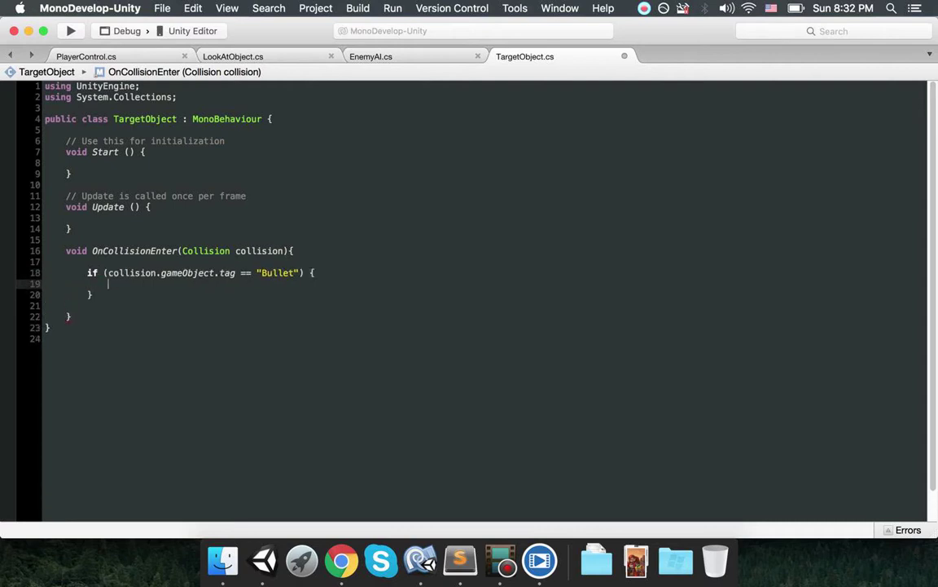
key("Return")
key("Return")
key("Up")
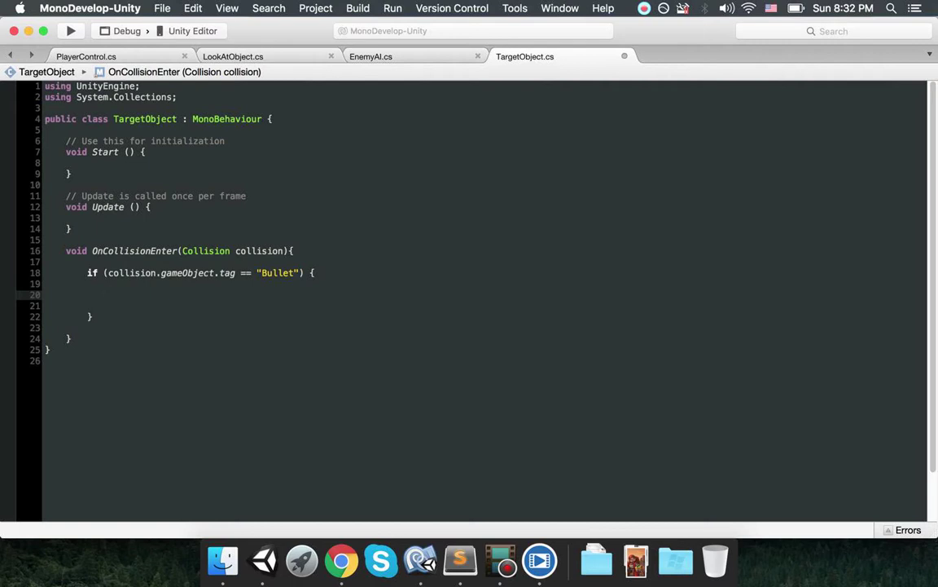
type("transform.rota")
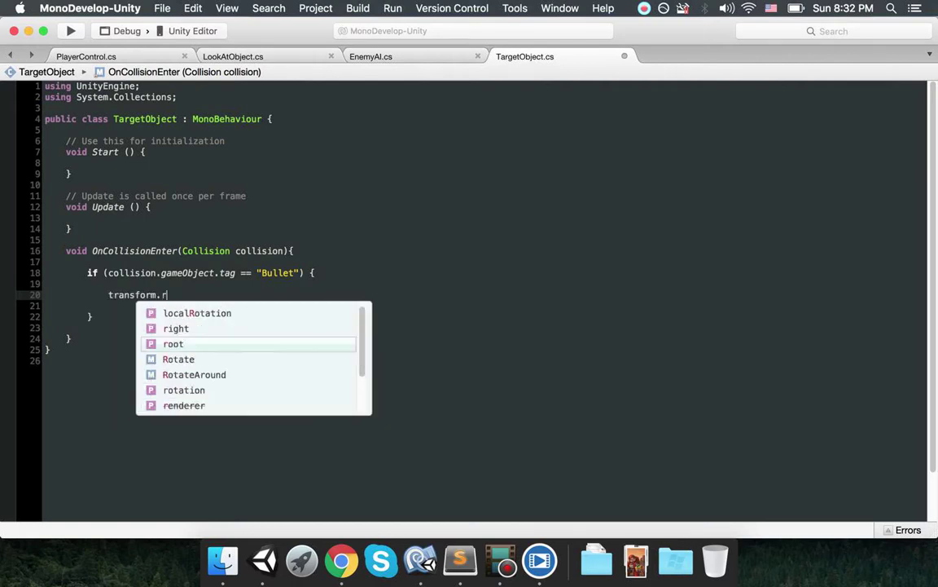
key("Up")
key("Up")
key("Up")
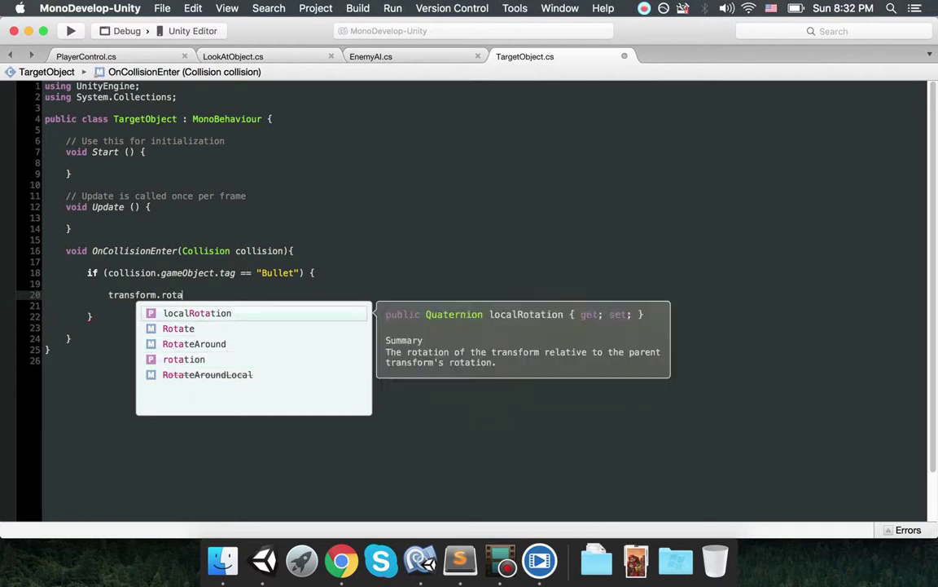
key("Down")
type("(")
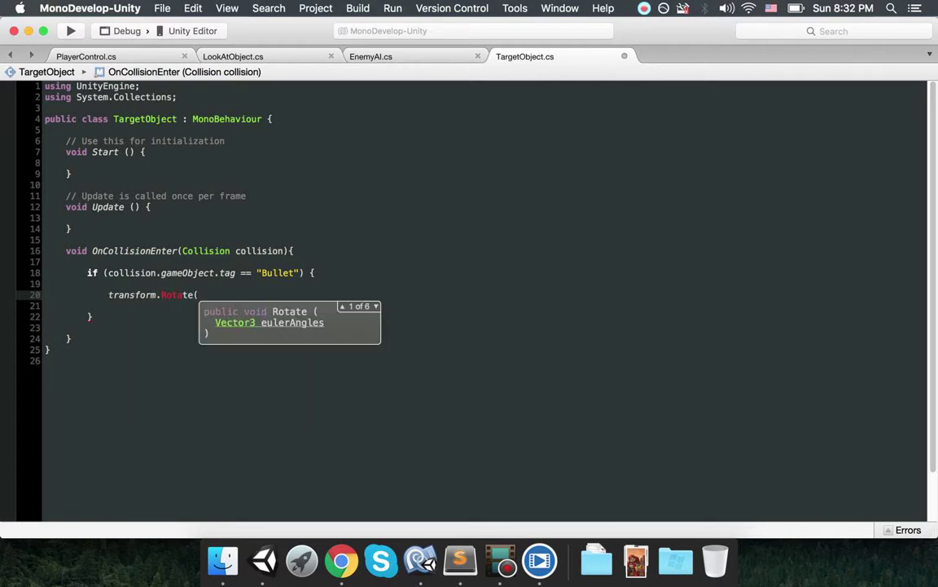
type("90f, 0")
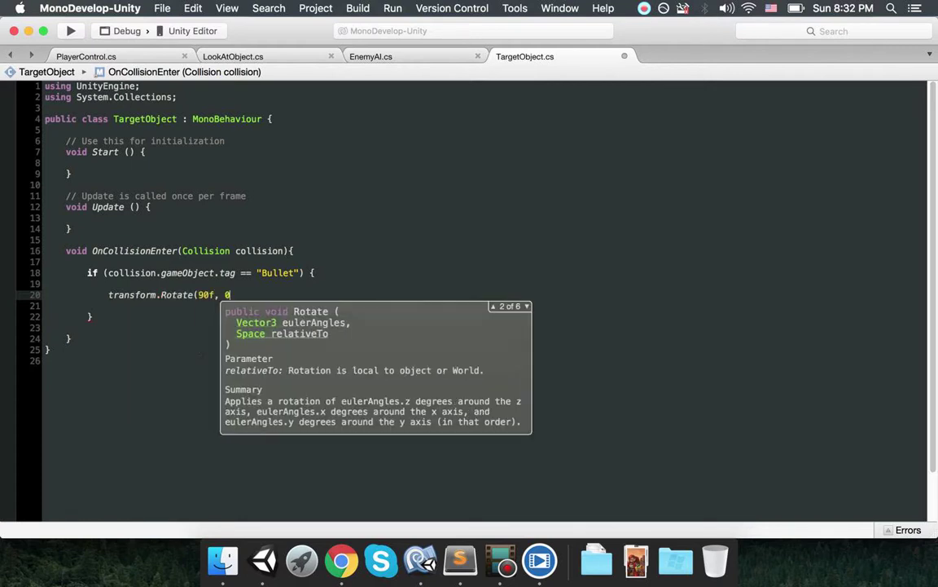
type("f, 0f);")
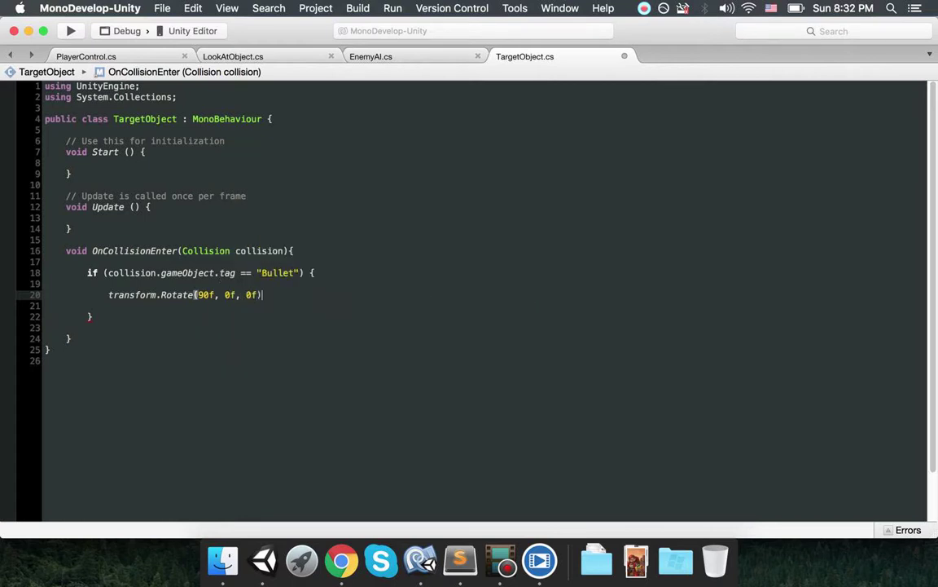
Below the Rotate call, add transform.position -= transform.up / 2; and save the script.
left_click(108, 305)
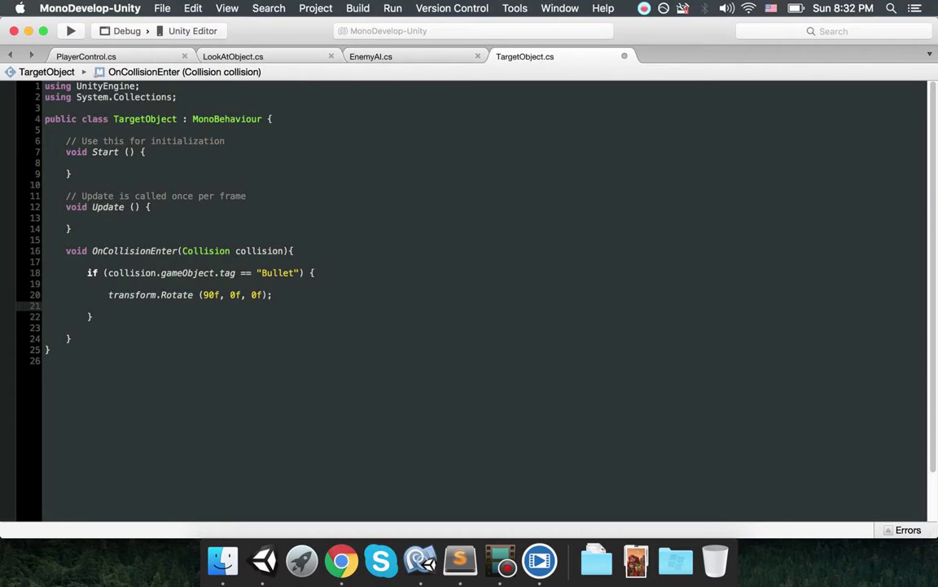
type("transform.po")
key("Return")
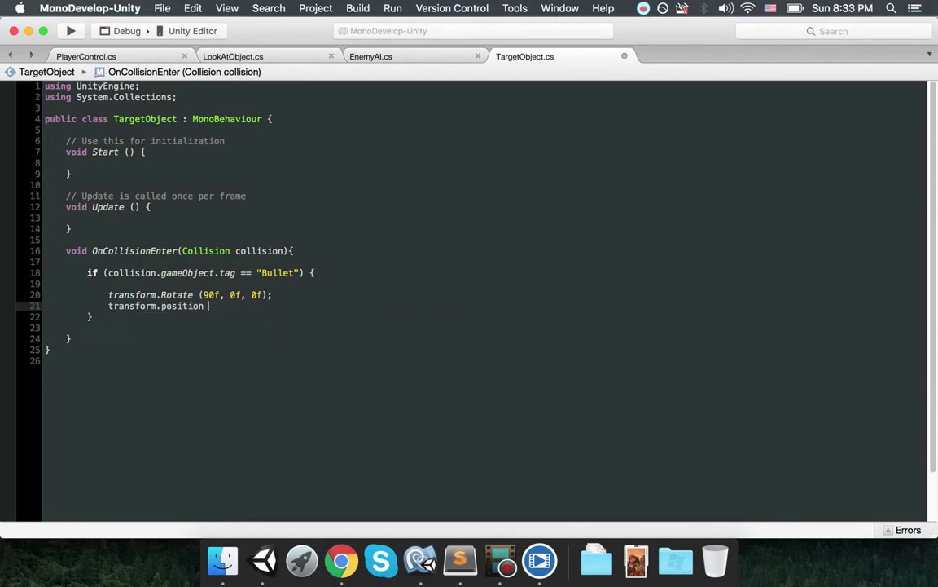
type("-= transform.IsChildOf(")
type("up;")
key("super+s")
key("Left")
type("/ 2")
key("super+s")
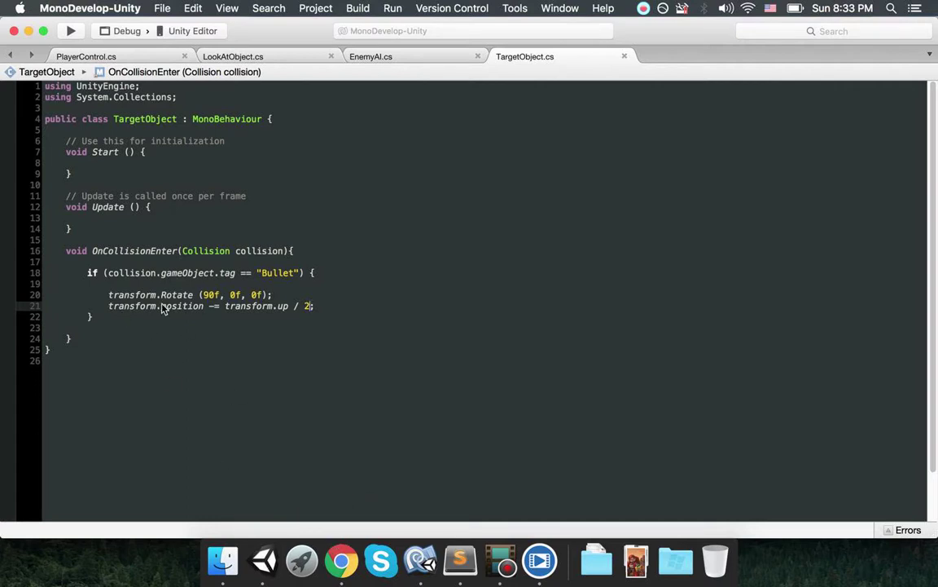
Switch to Unity and, starting from the Bullet prefab's tag options, create a new tag named Bullet.
left_click(263, 560)
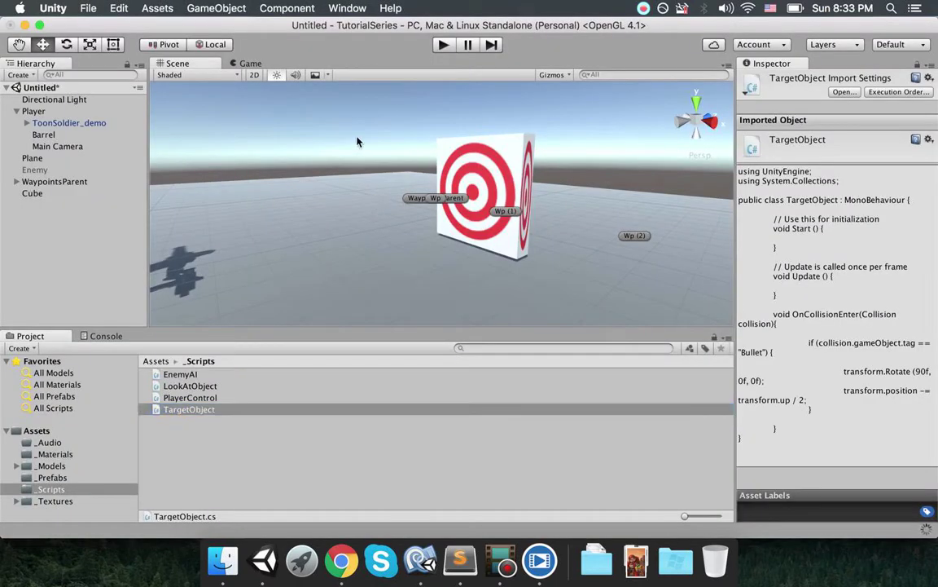
left_click(357, 142)
left_click(460, 177)
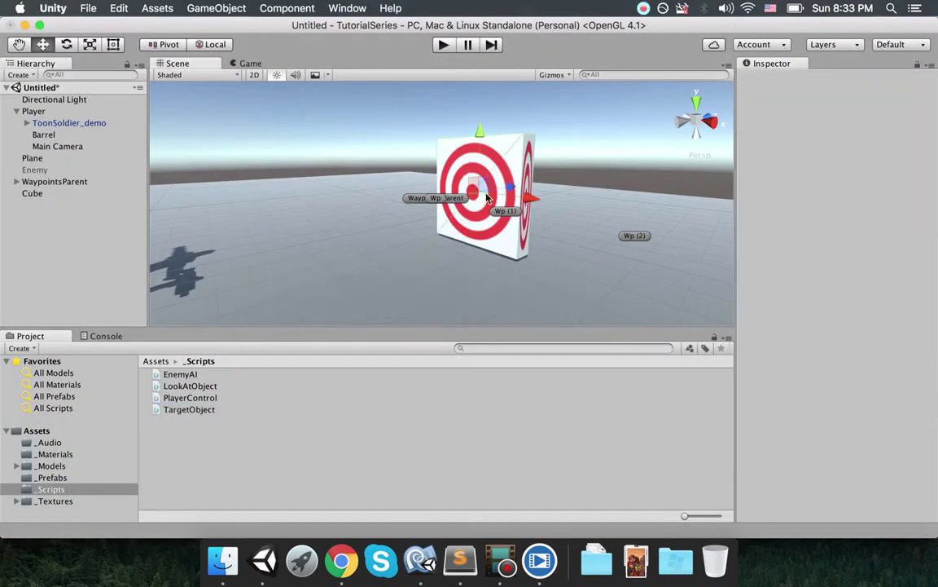
left_click(53, 478)
left_click(181, 376)
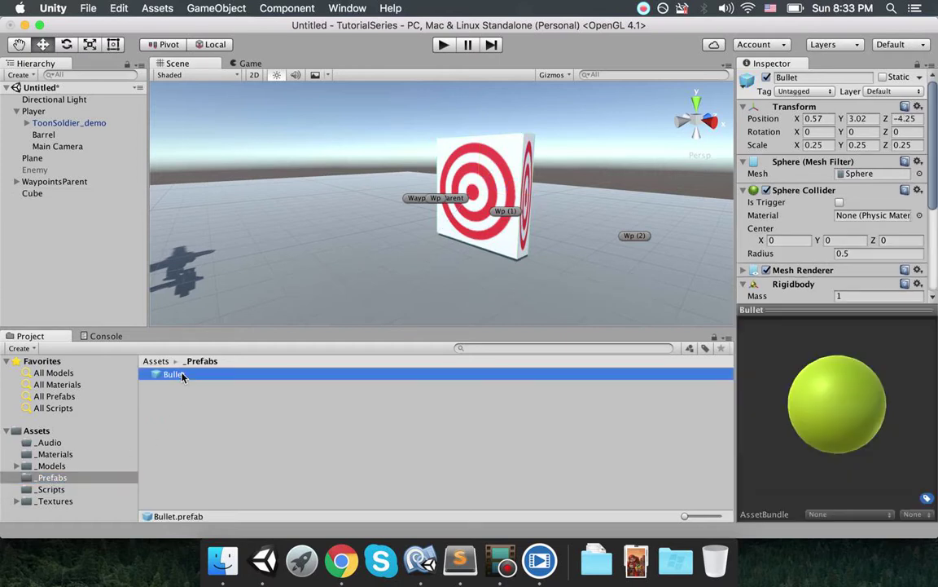
left_click(797, 92)
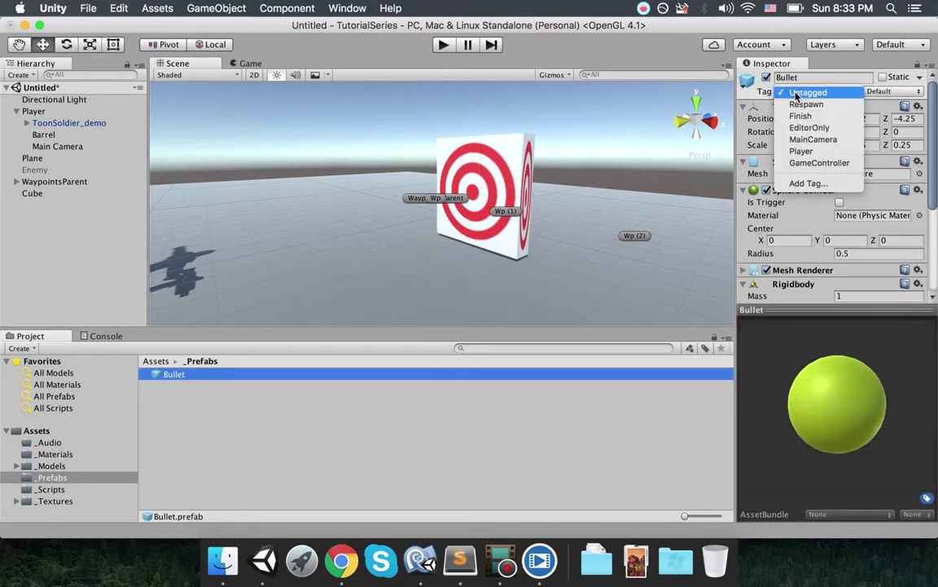
left_click(806, 184)
left_click(904, 143)
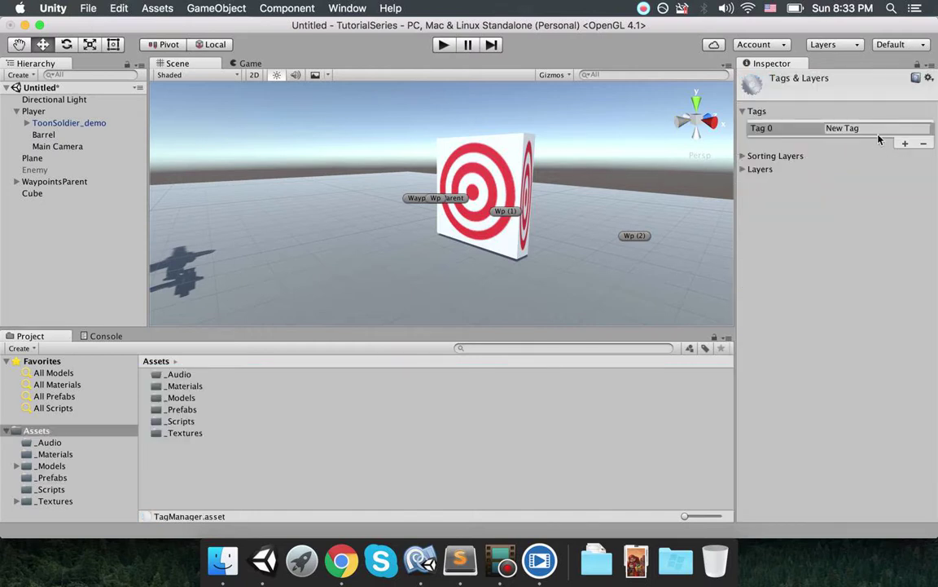
left_click(882, 129)
type("Bullet")
Assign the Bullet tag to the Bullet prefab in the _Prefabs folder.
double_click(181, 409)
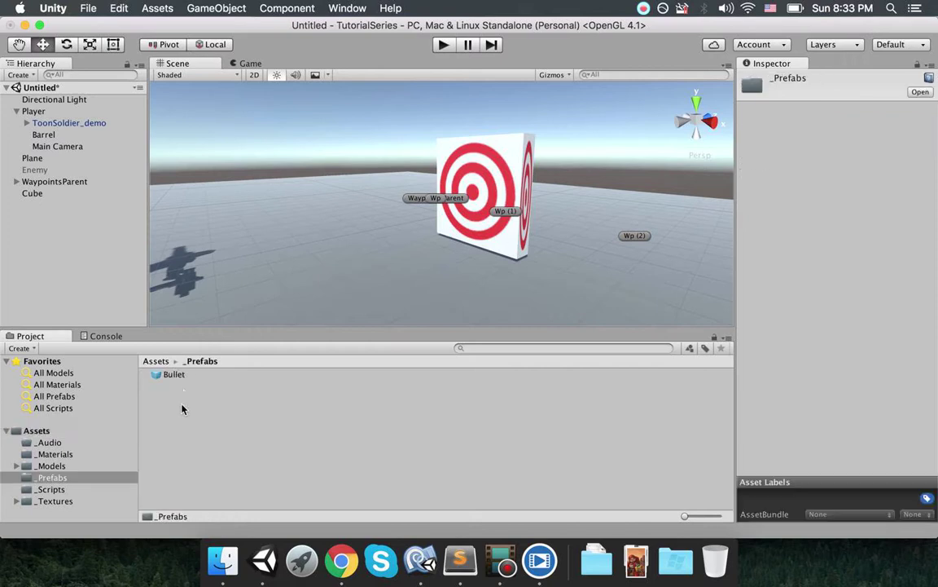
left_click(174, 375)
left_click(816, 93)
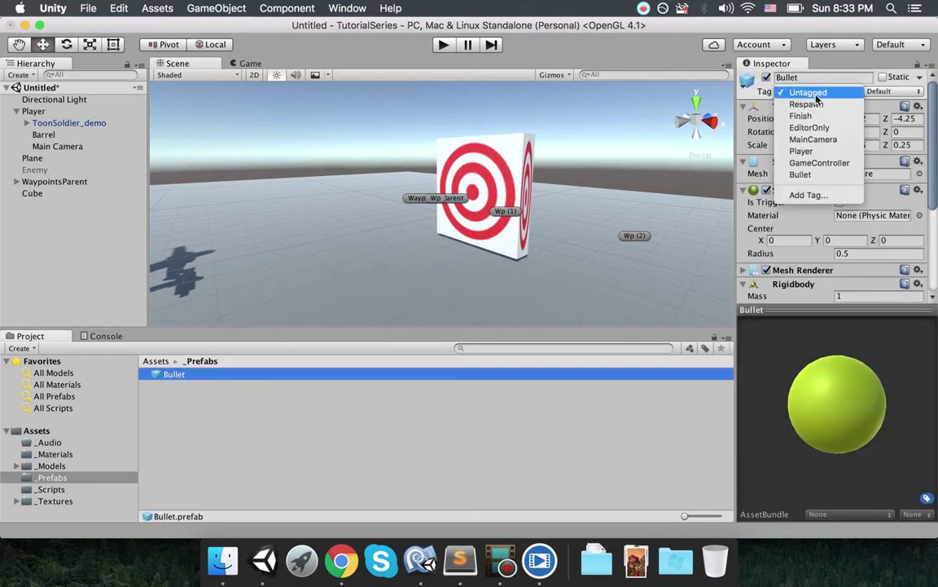
left_click(800, 175)
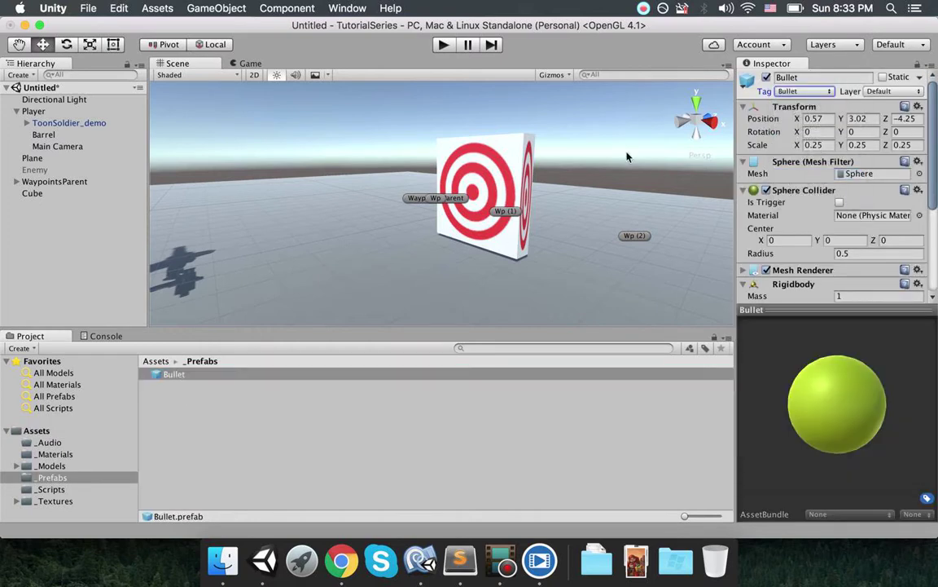
Attach the TargetObject script from the _Scripts folder to the target Cube.
left_click(601, 138)
left_click(508, 168)
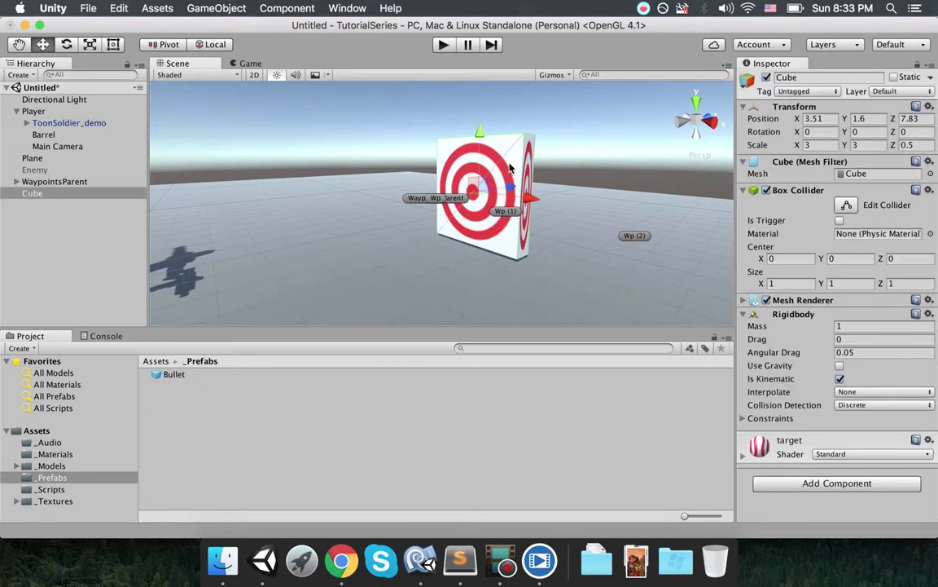
left_click(50, 488)
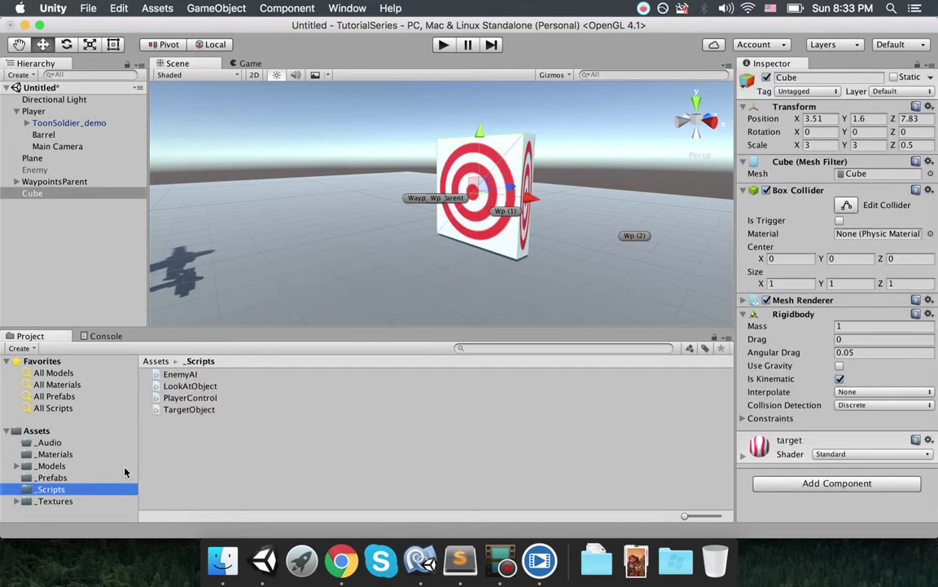
left_click_drag(188, 410, 830, 513)
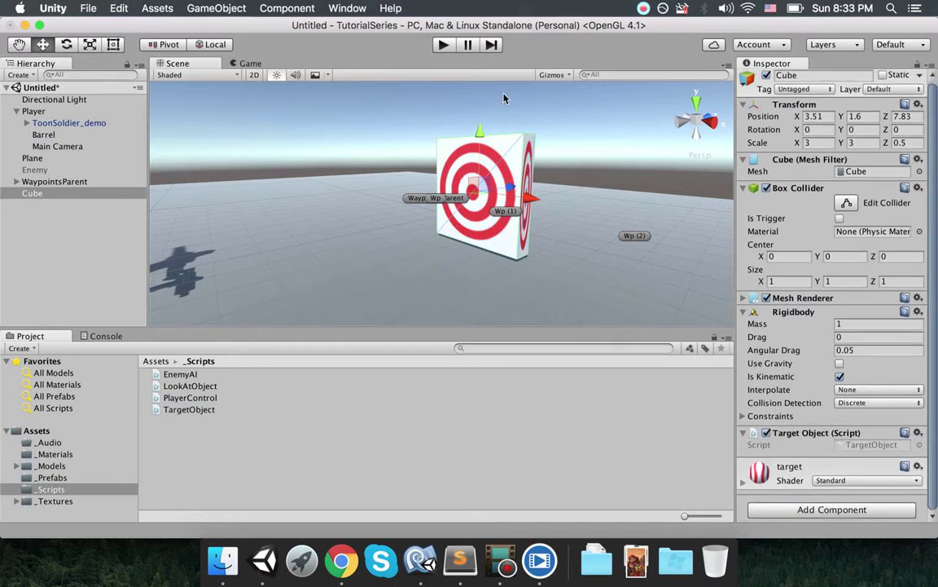
Play the scene, move the player around while firing several bullets at the target cube, and stop play mode.
left_click(437, 44)
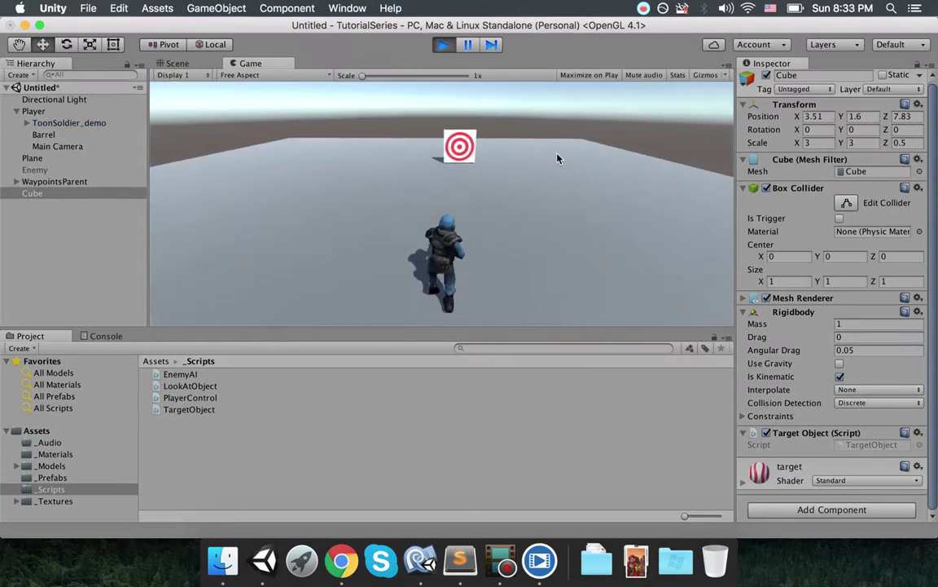
left_click(557, 154)
left_click(556, 154)
key("w")
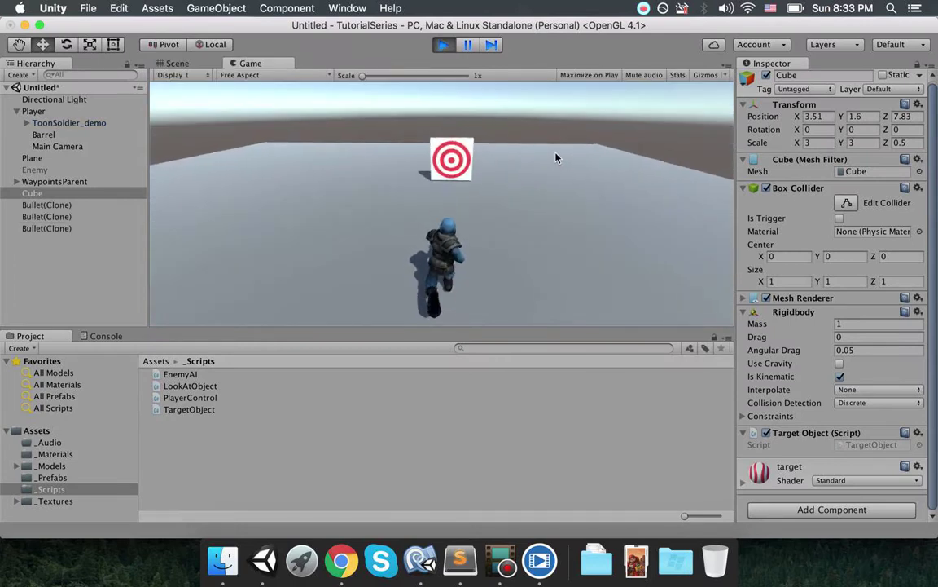
key("s")
left_click(569, 160)
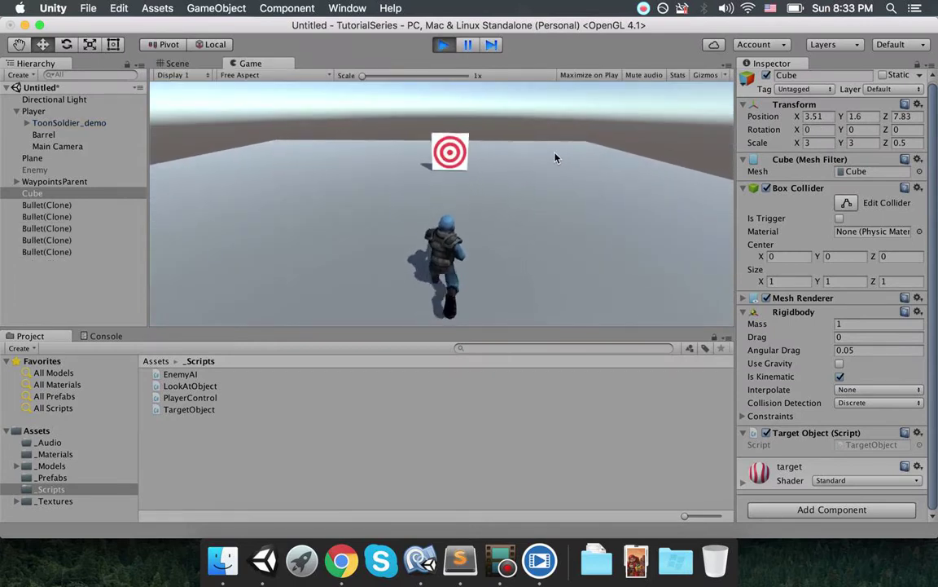
left_click(555, 158)
left_click(555, 152)
key("w")
key("d")
key("a")
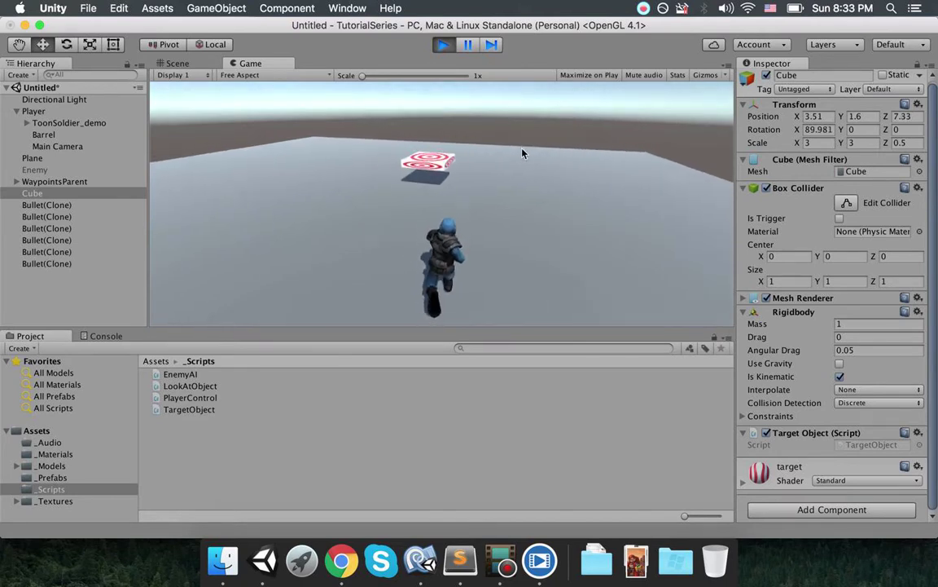
left_click(533, 153)
key("d")
key("s")
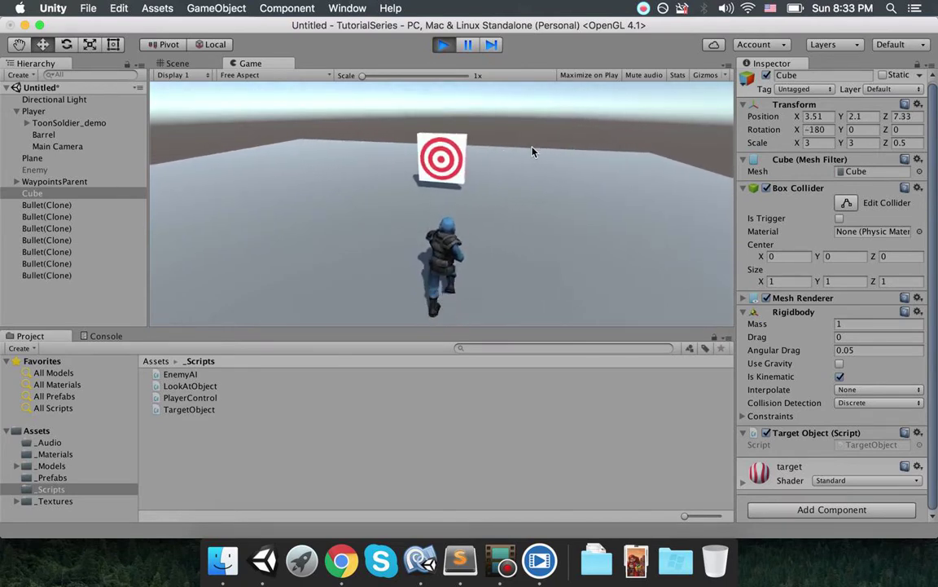
left_click(532, 151)
left_click(533, 153)
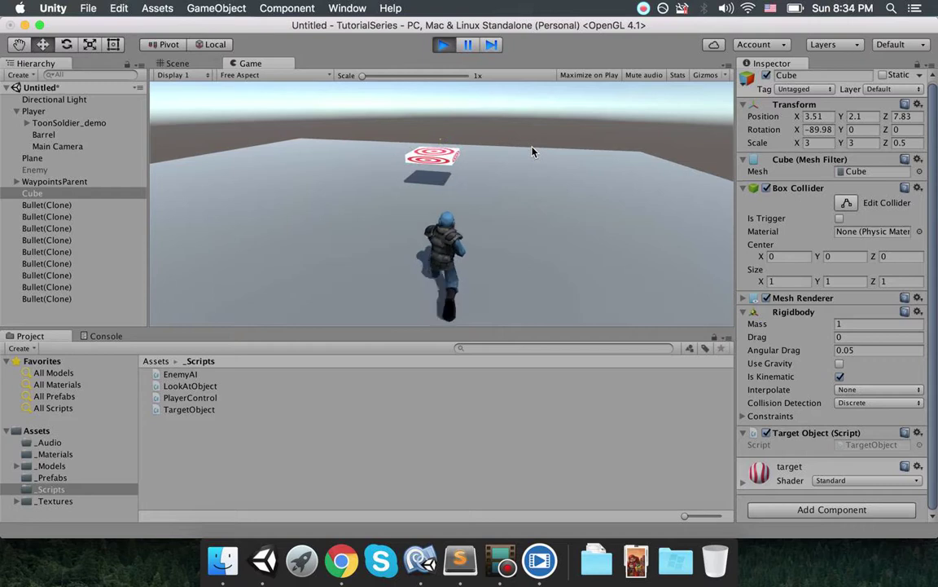
left_click(442, 45)
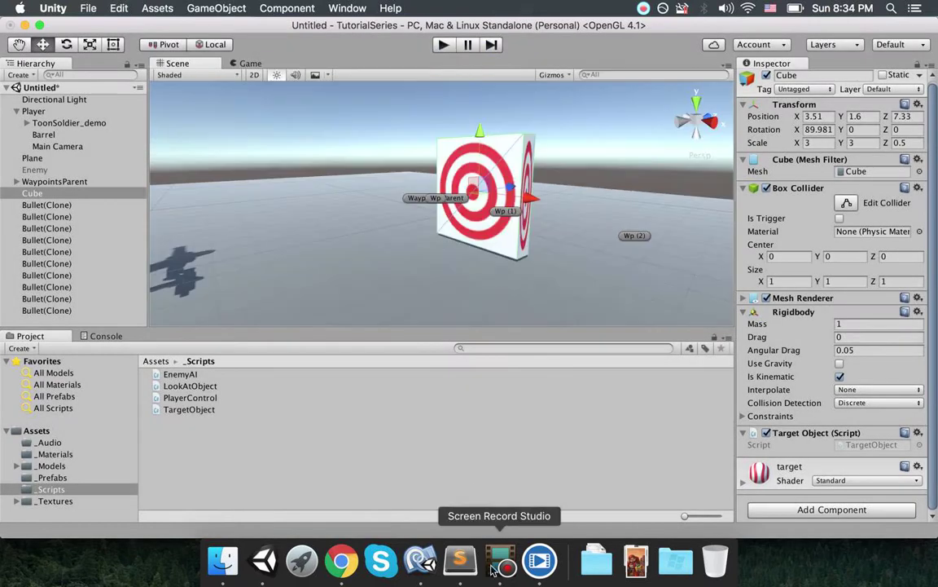
Switch to MonoDevelop, declare private bool isHit = false; at the start of the TargetObject class, and save the script.
left_click(420, 560)
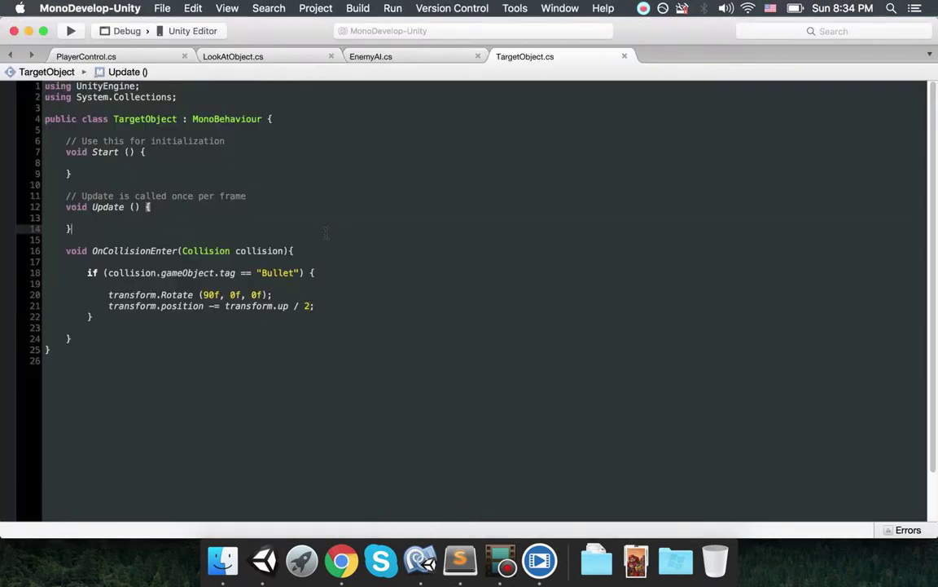
left_click(279, 128)
key("Return")
key("Return")
key("Up")
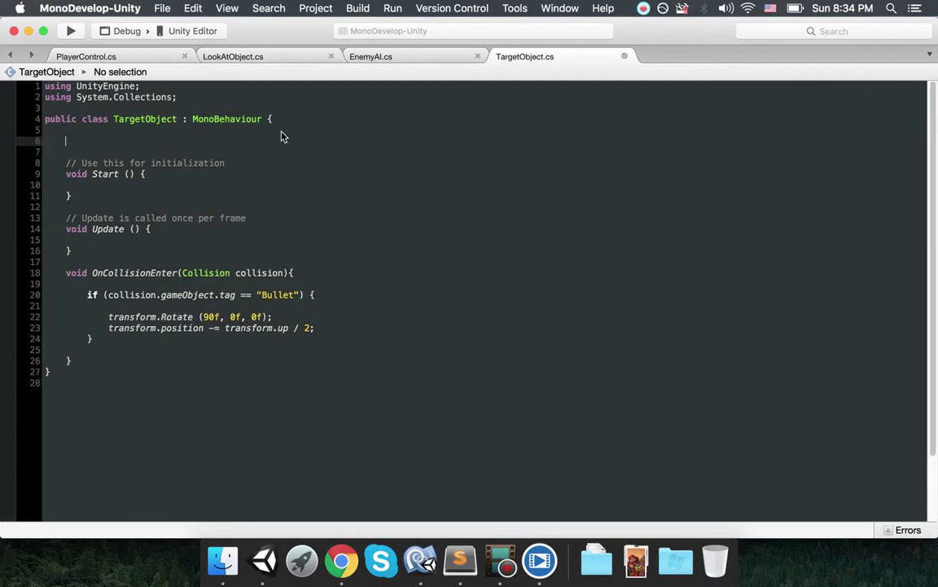
type("b")
key("BackSpace")
type("pr")
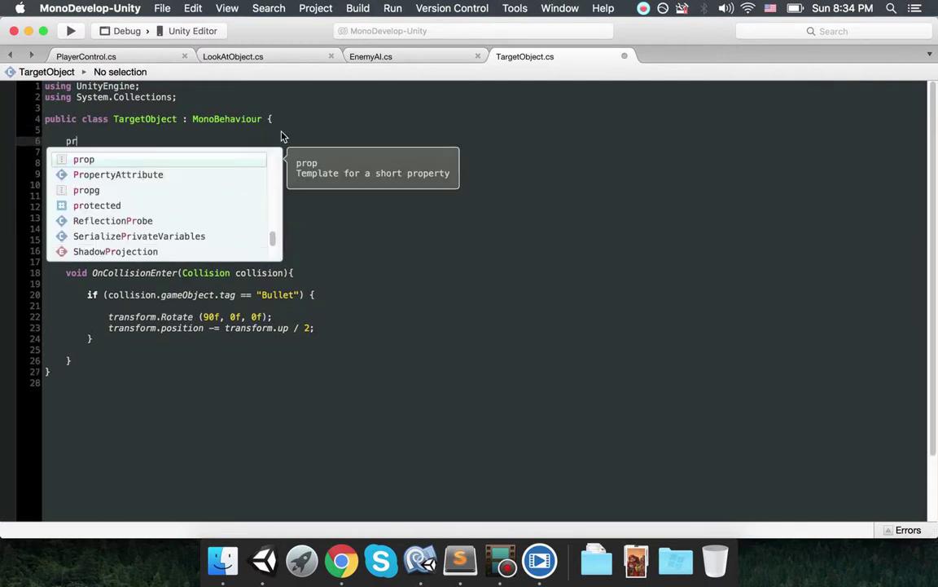
type("op ivate bool")
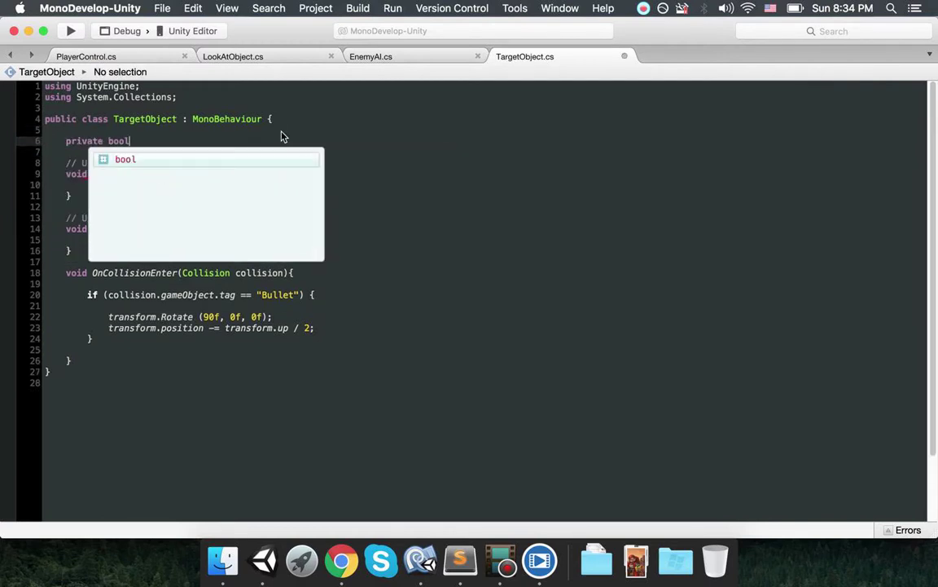
type(" isHi")
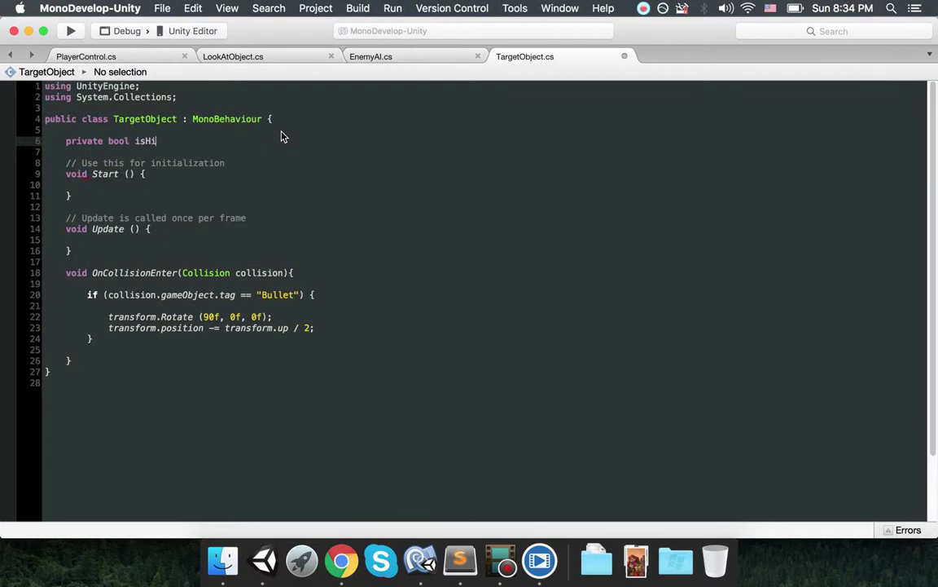
type("t =false;")
key("super+s")
Add isHit = true; as the first statement inside the Bullet tag check in OnCollisionEnter.
double_click(140, 140)
key("super+c")
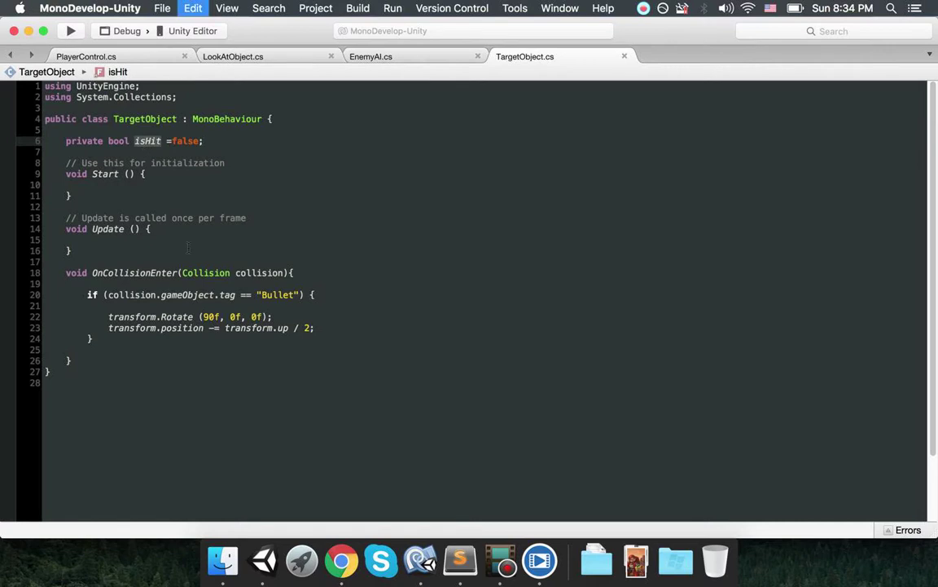
left_click(225, 306)
key("super+v")
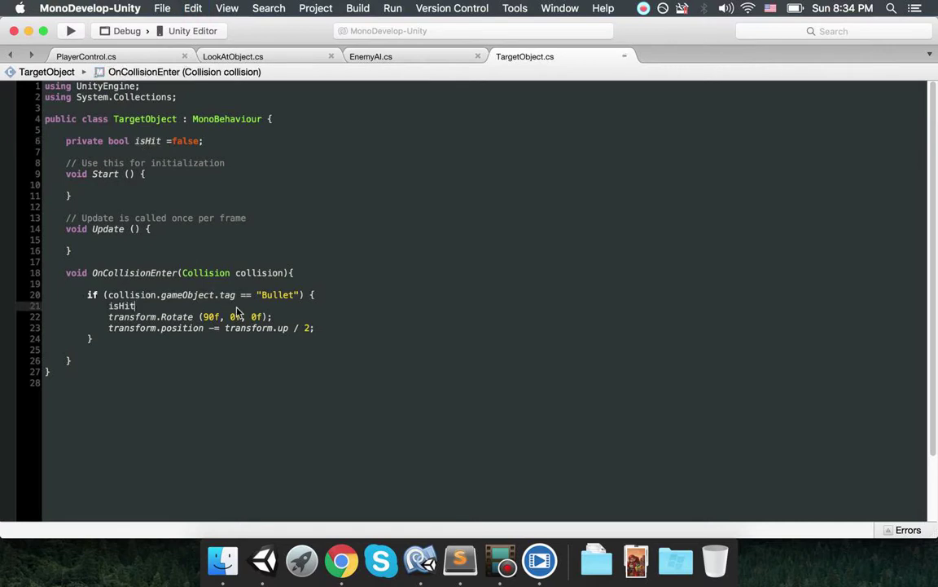
key("Return")
key("Up")
key("Right")
key("Right")
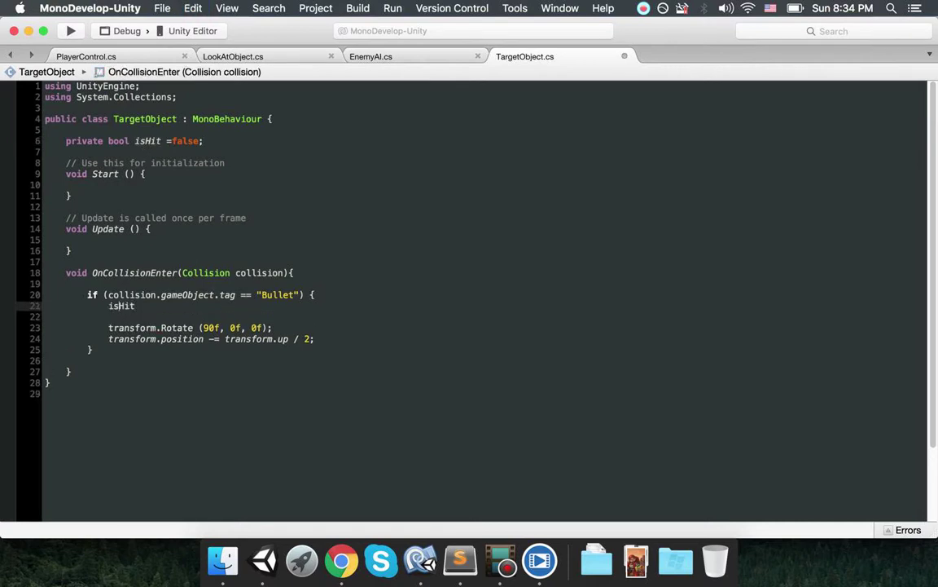
type("= true;")
Indent the Rotate and position lines one more level and move isHit = true; below them, separated by a blank line.
left_click_drag(91, 328, 187, 306)
key("Tab")
left_click(113, 317)
key("super+x")
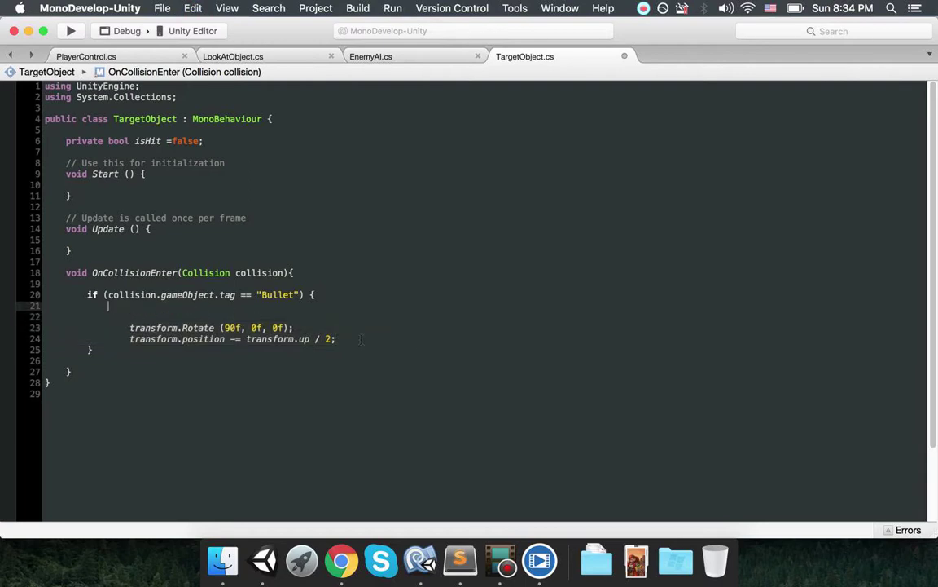
left_click(411, 346)
left_click(402, 339)
key("Return")
key("Return")
key("super+v")
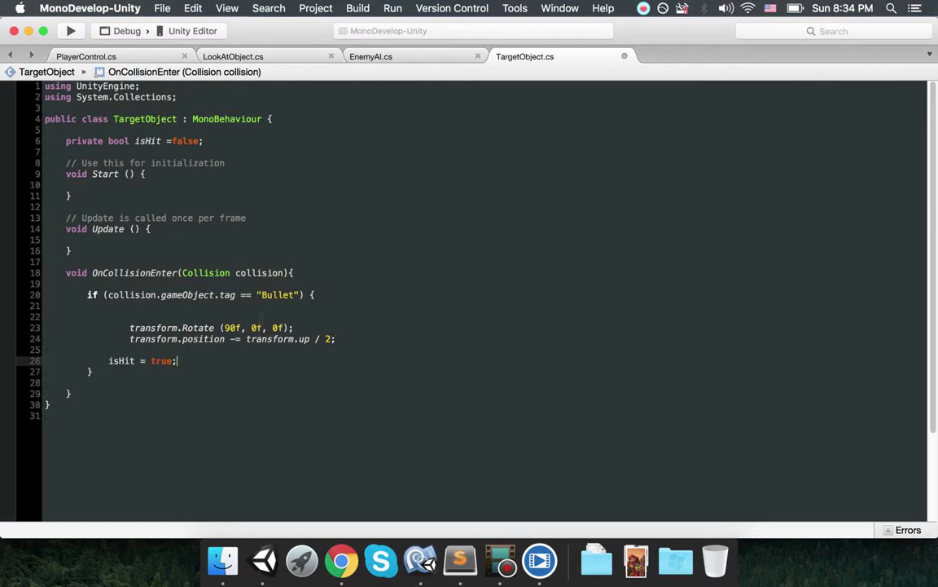
Wrap the Rotate and position lines in an if (!isHit) { } block and save the script.
left_click_drag(121, 325, 335, 339)
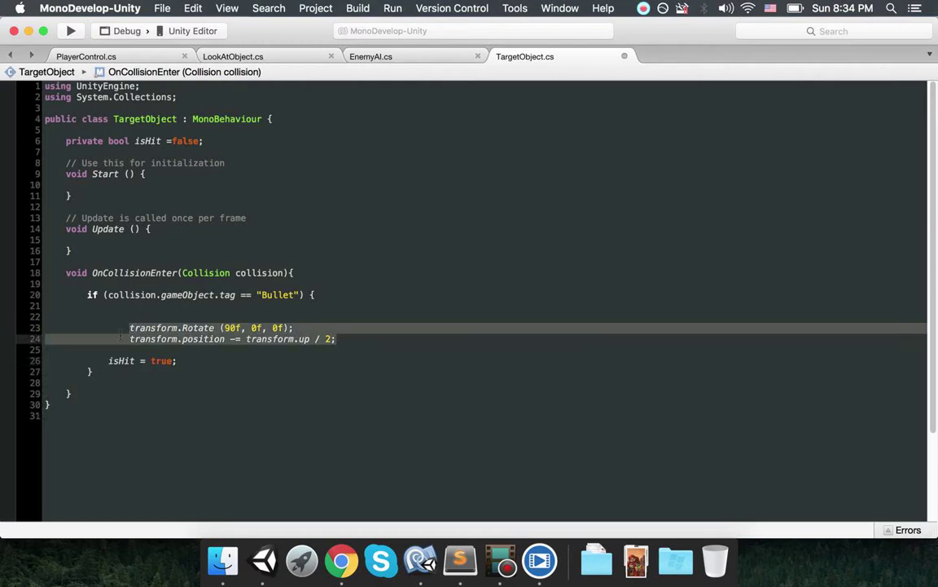
left_click(113, 317)
type("if(")
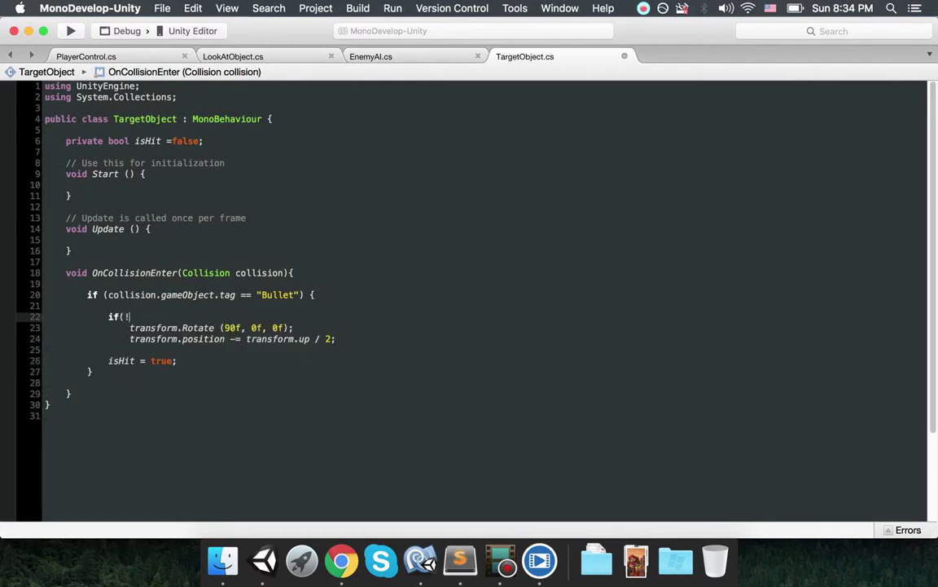
type("!isHit){")
left_click(347, 340)
key("Return")
type("}")
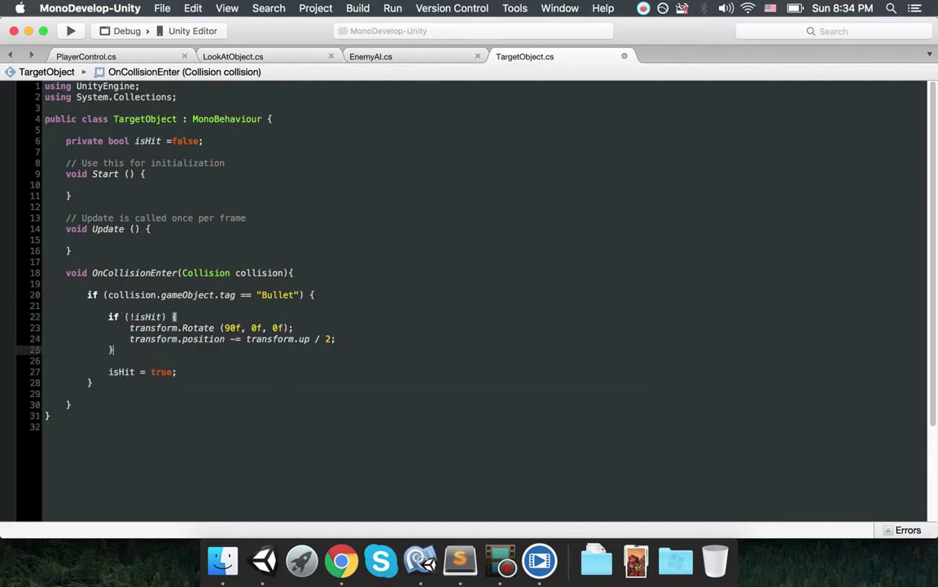
key("super+s")
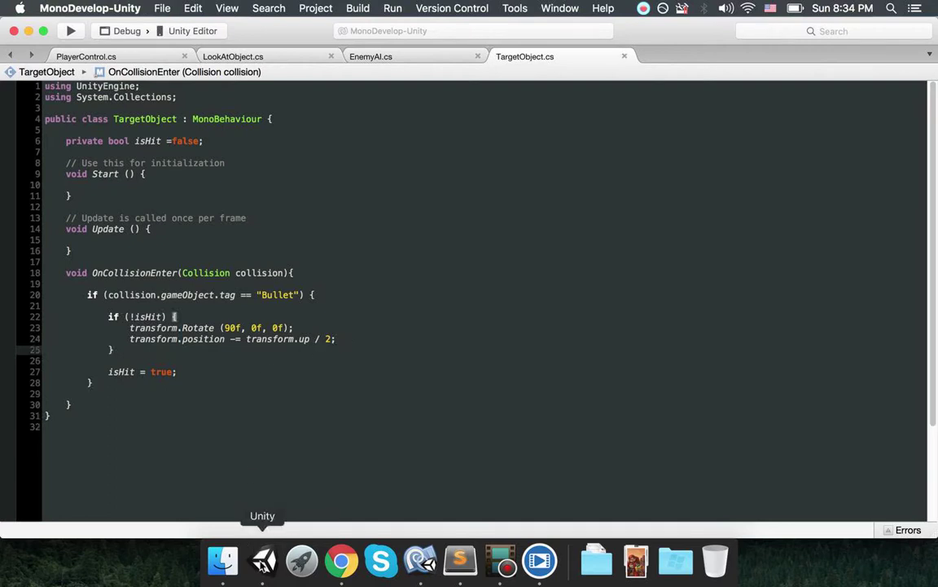
Switch to Unity, play the scene, fire repeatedly at the target cube to test the isHit check, and stop play mode.
left_click(262, 560)
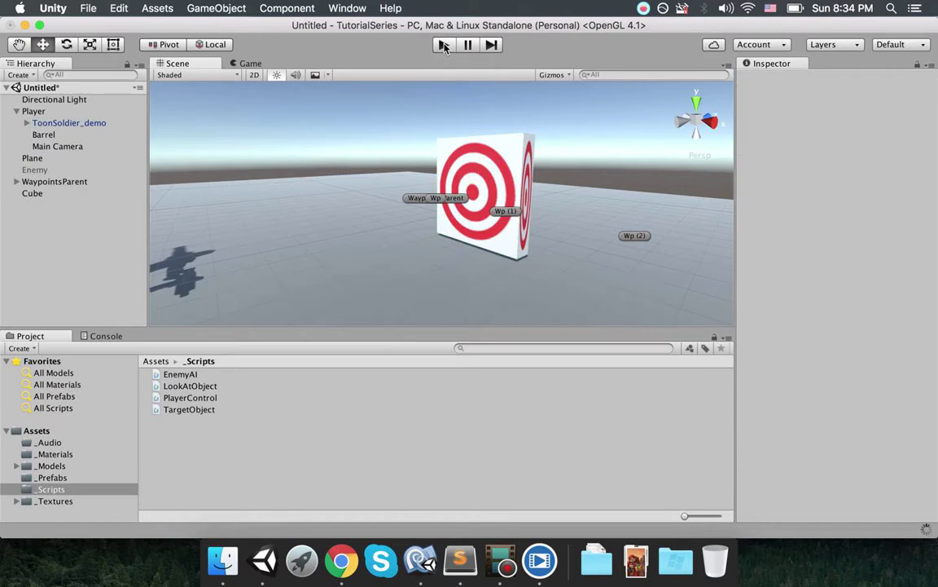
left_click(444, 46)
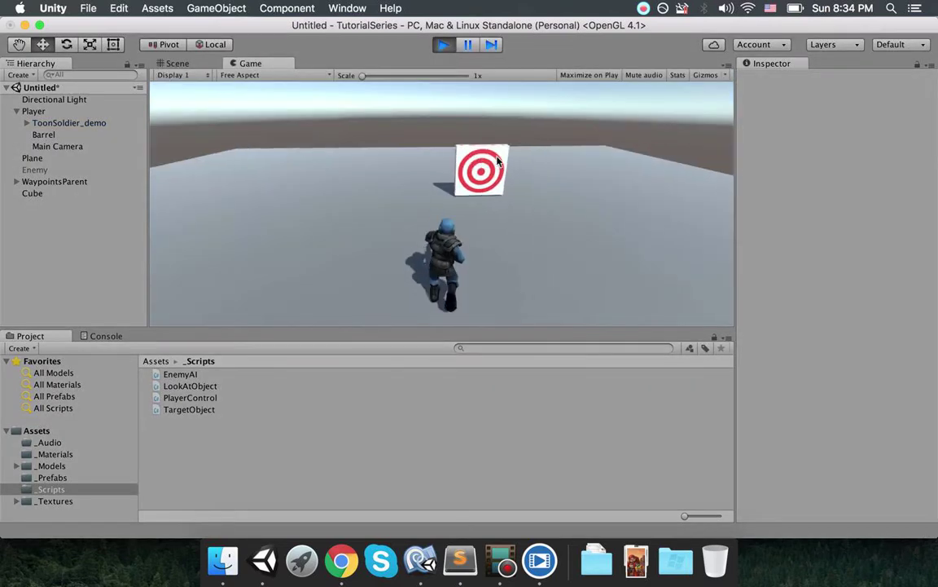
left_click(496, 159)
left_click(495, 157)
left_click(472, 163)
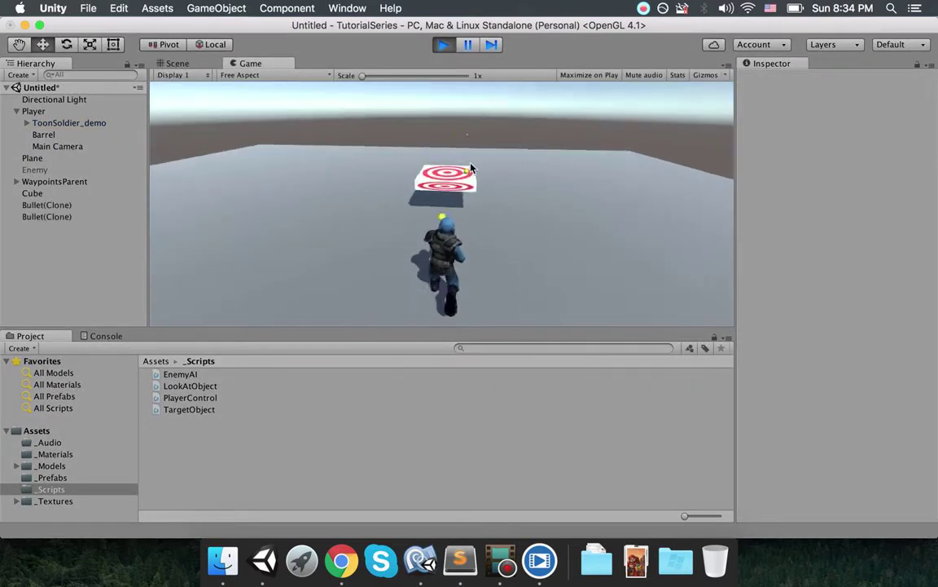
left_click(448, 166)
left_click(450, 166)
key("w")
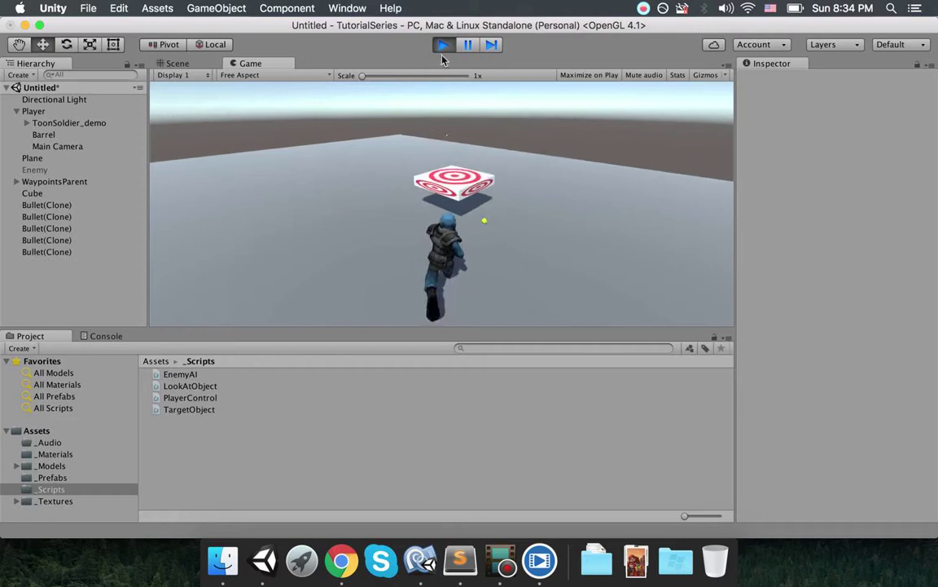
key("d")
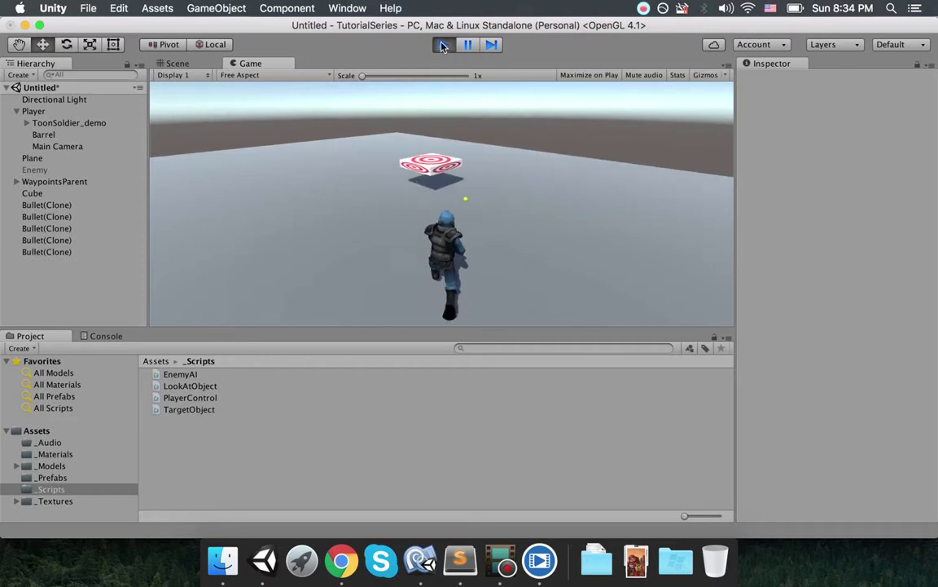
left_click(442, 47)
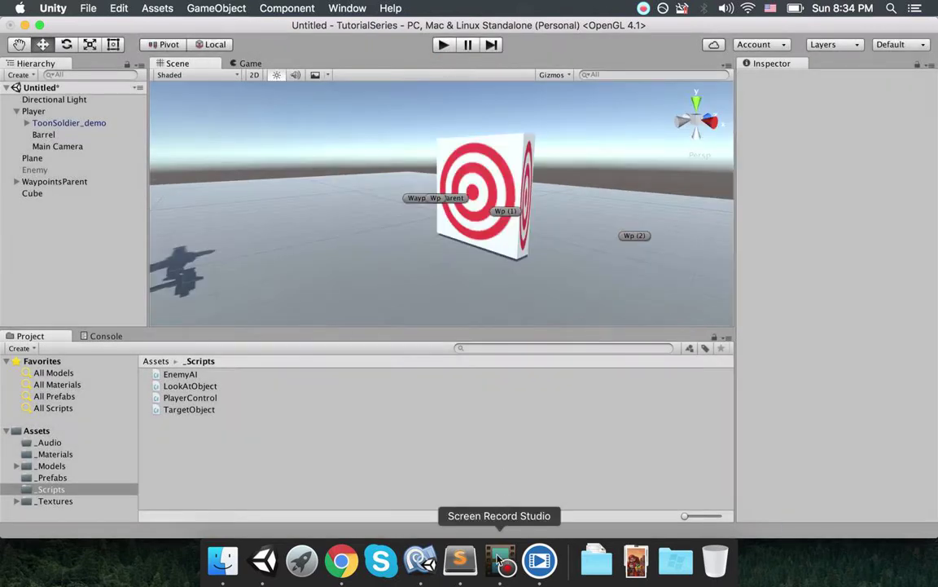